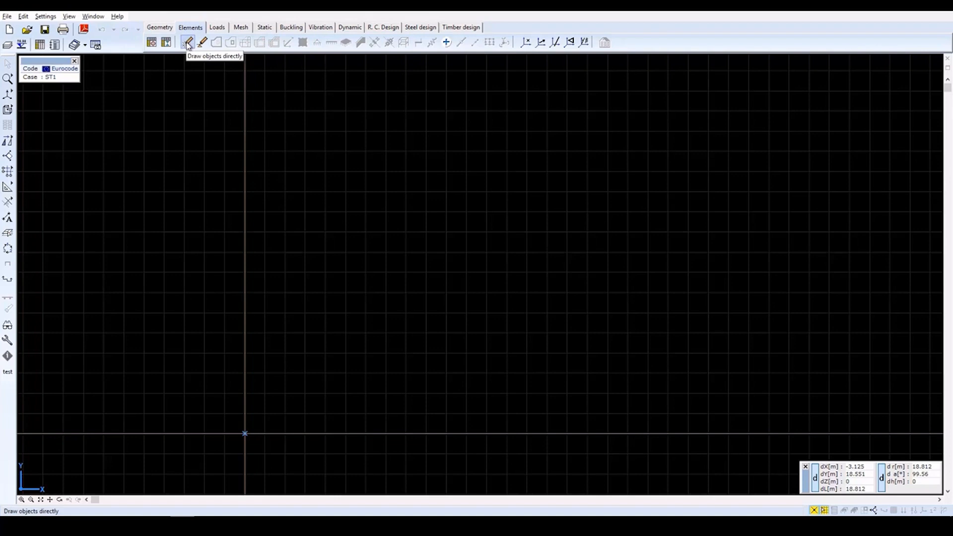
Start drawing columns directly, with the HE 280 A European wide flange cross-section and Eurocode S 235 steel as material
click(187, 44)
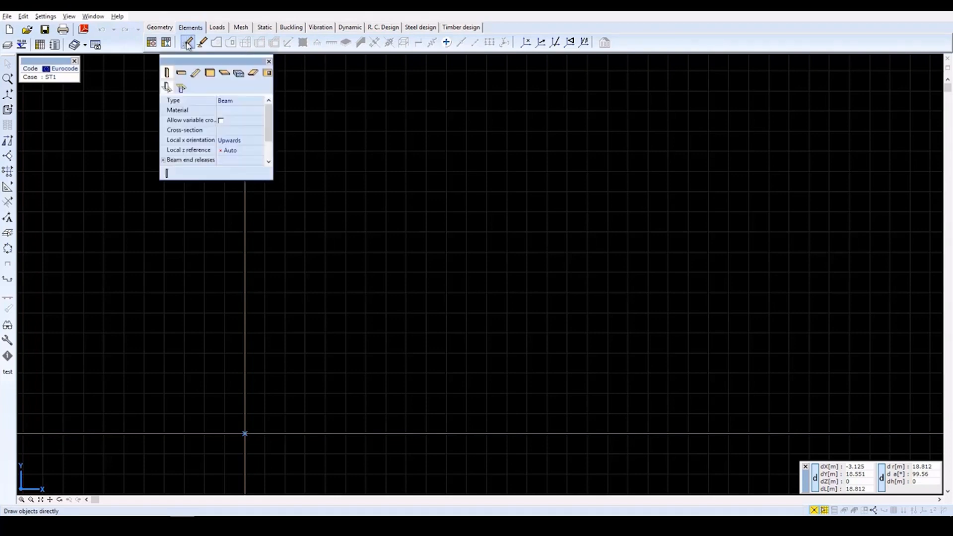
click(168, 75)
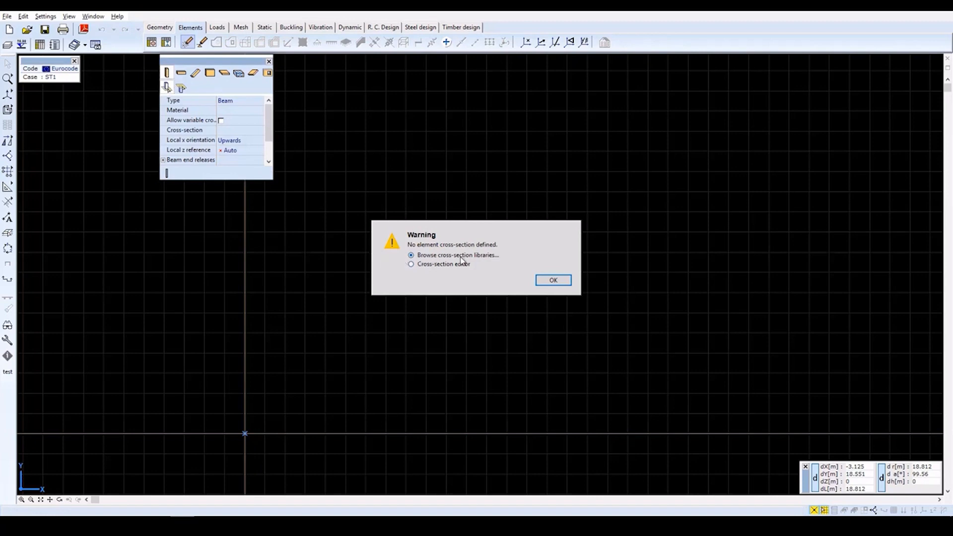
click(554, 282)
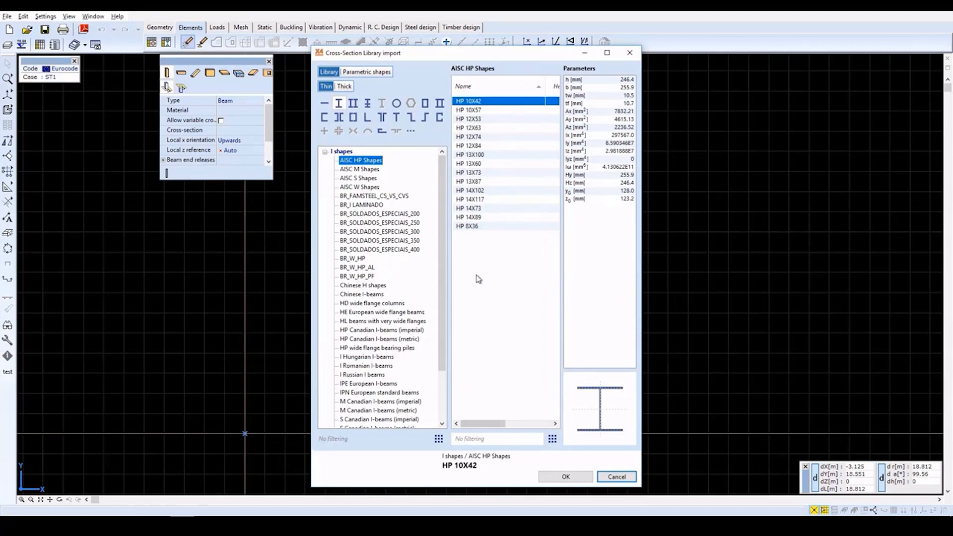
click(400, 313)
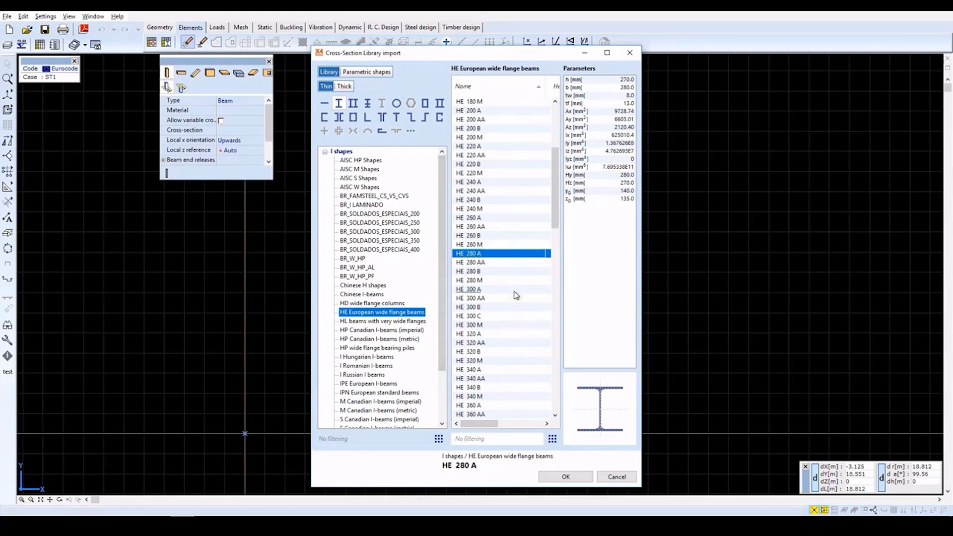
click(566, 476)
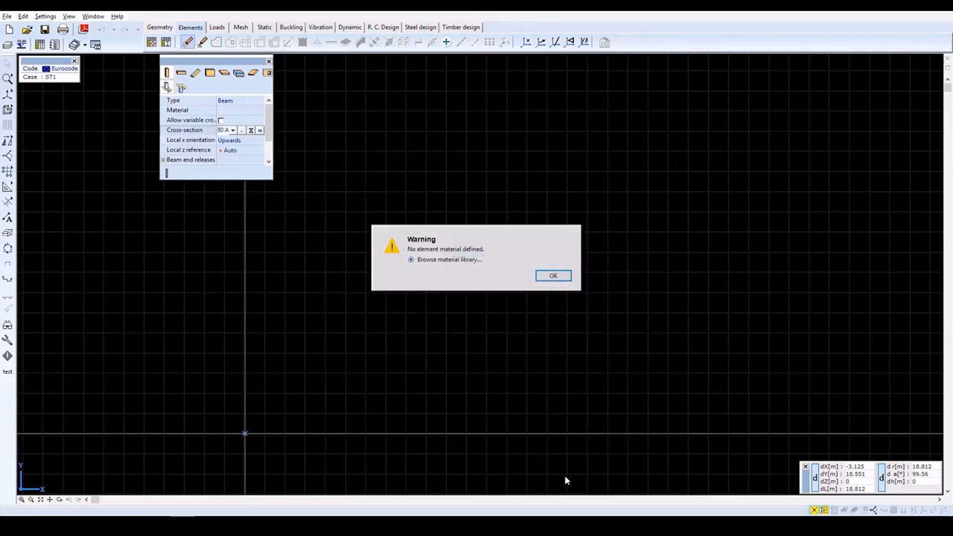
click(554, 276)
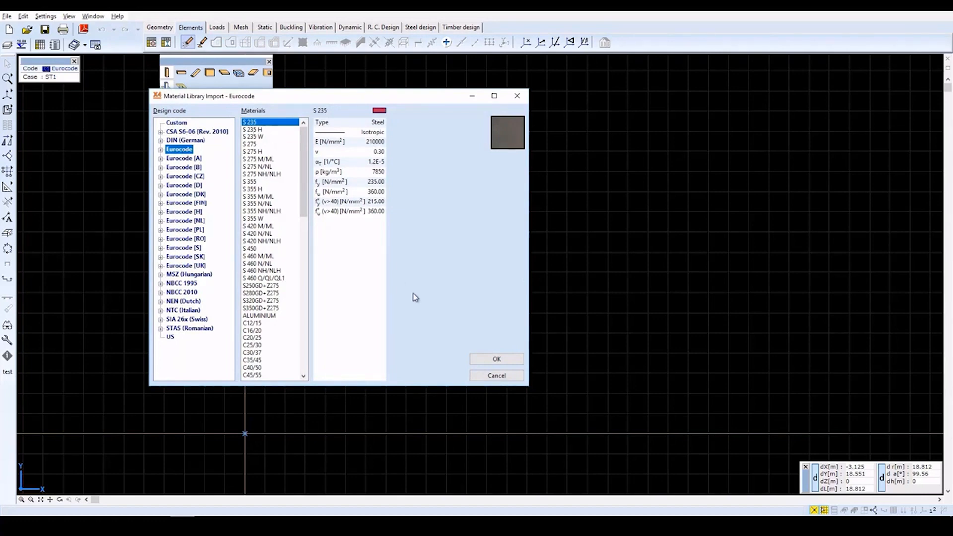
click(497, 360)
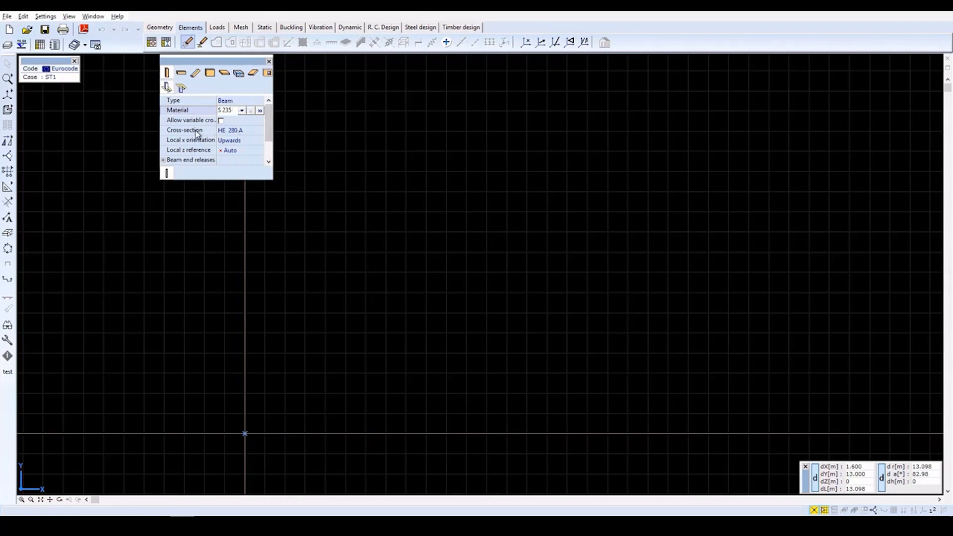
Set the column height to 3.5 m
click(268, 157)
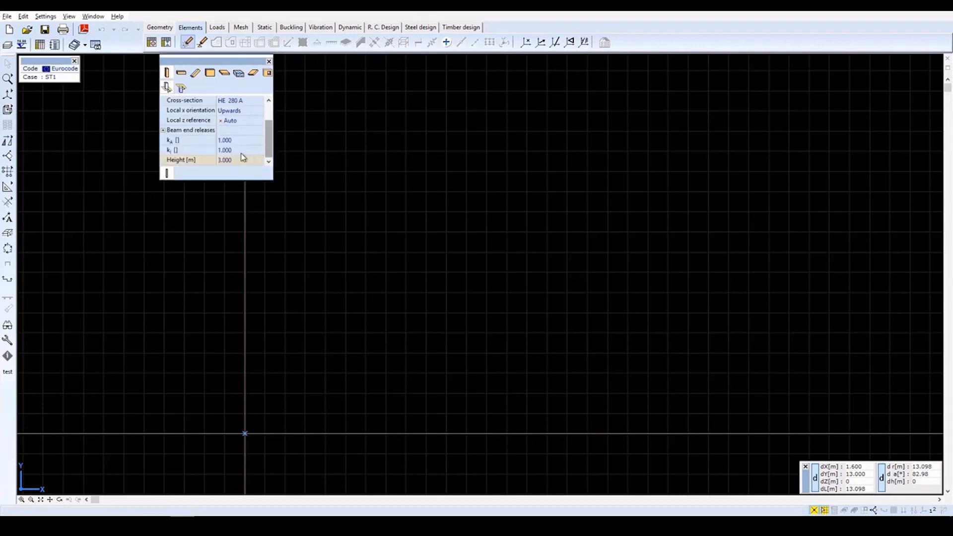
click(226, 160)
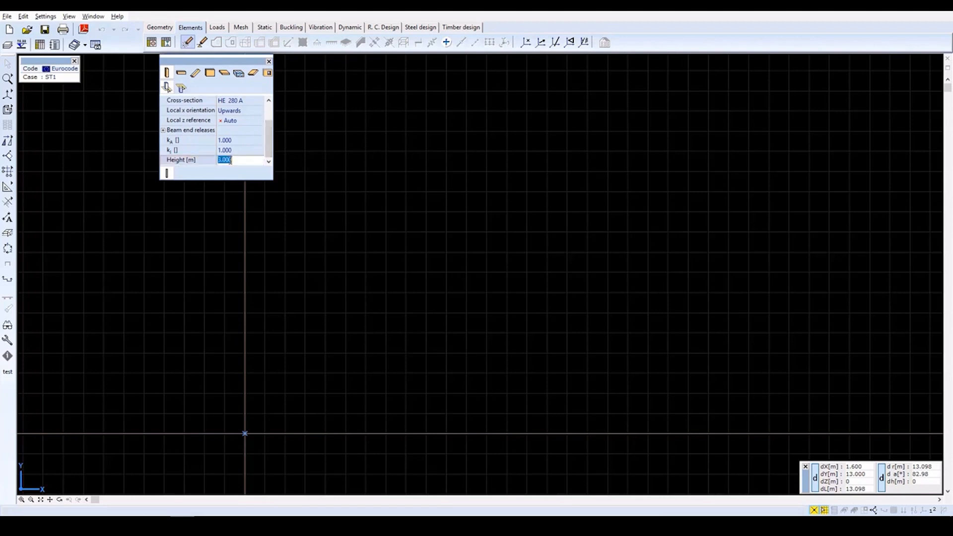
text(3.5)
key(Return)
Place six columns in two rows of three from the origin, about 6 m apart in X and 5 m in Y
click(168, 75)
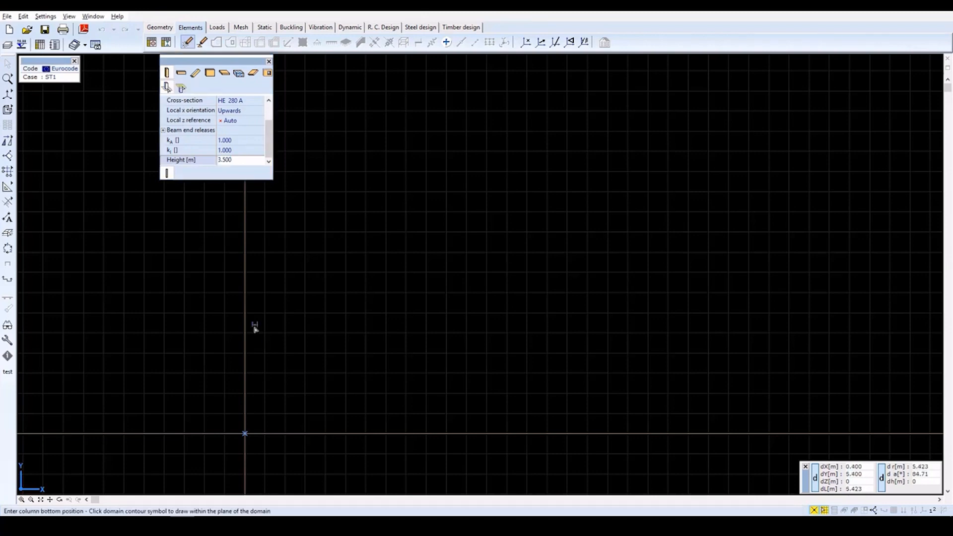
click(245, 434)
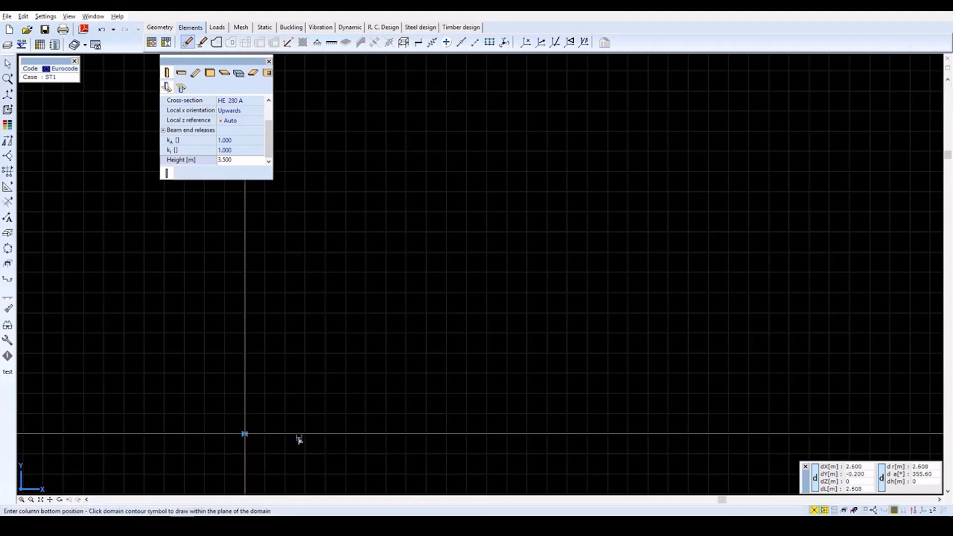
click(365, 435)
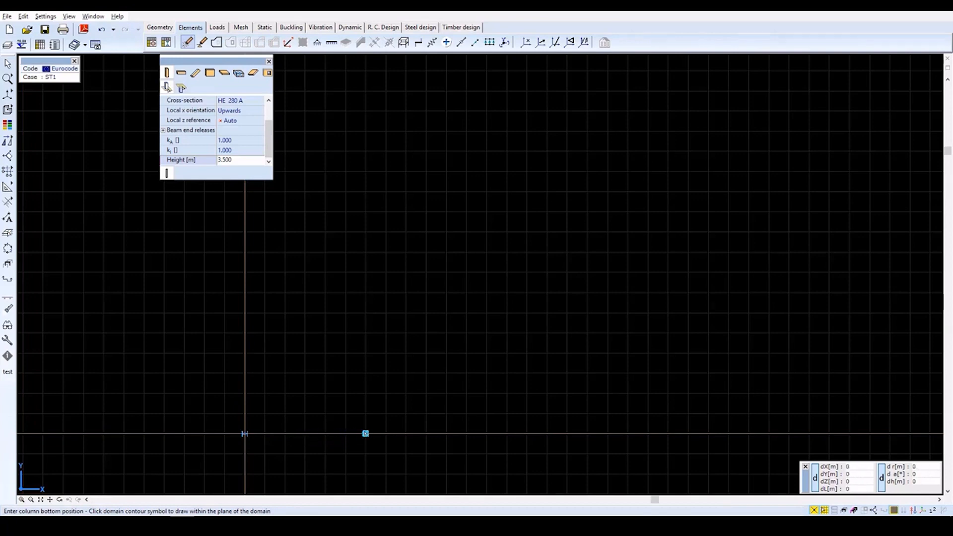
click(245, 333)
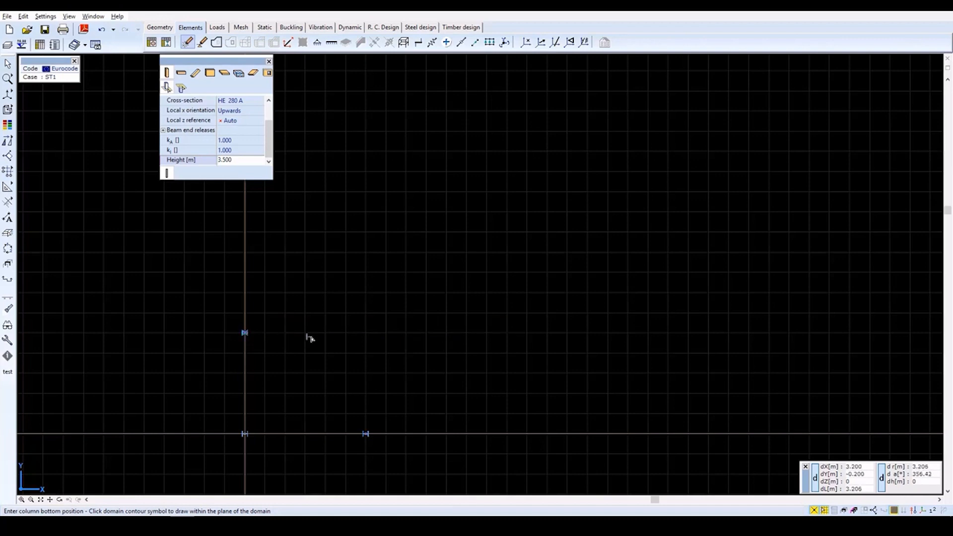
click(365, 333)
click(245, 232)
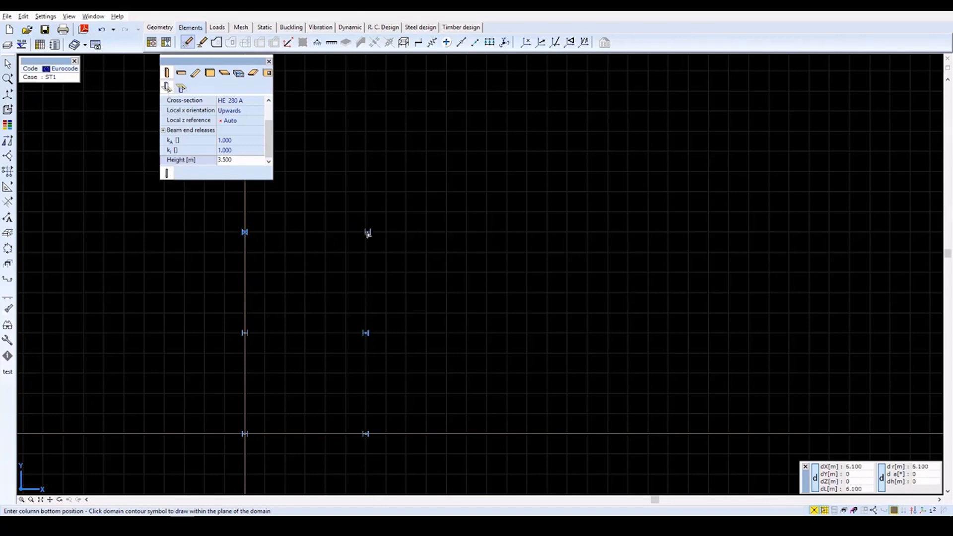
click(366, 232)
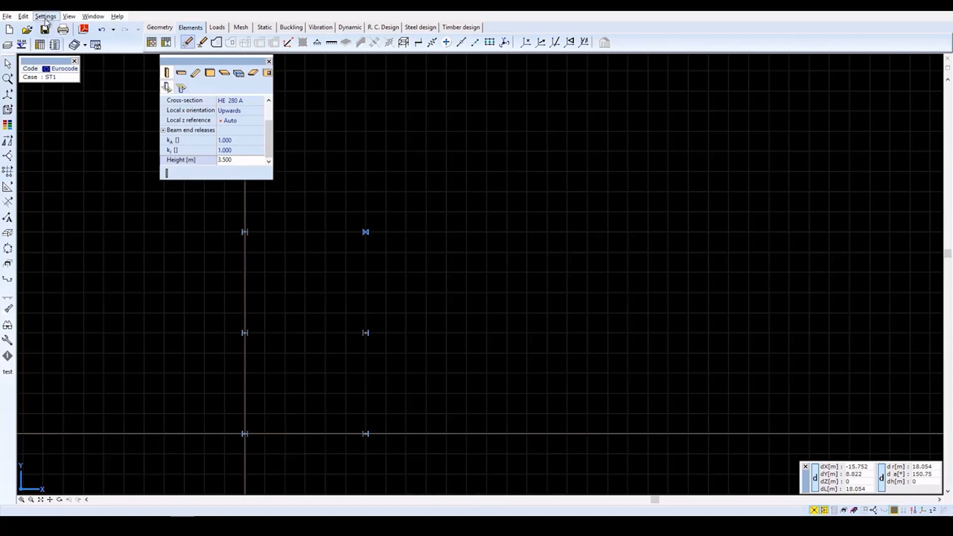
Show the model in perspective view and set its rotation about the horizontal axis to 15 degrees
mouse_move(8, 98)
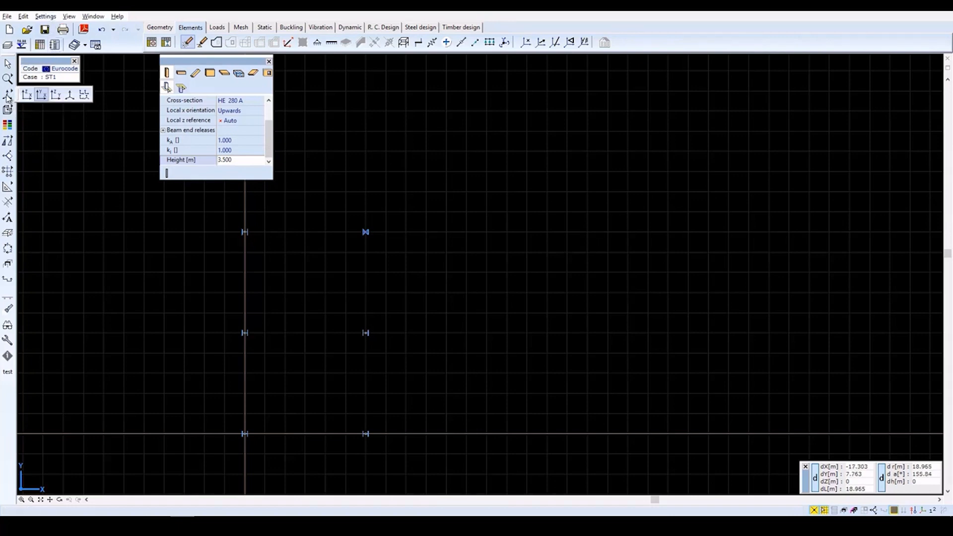
click(67, 94)
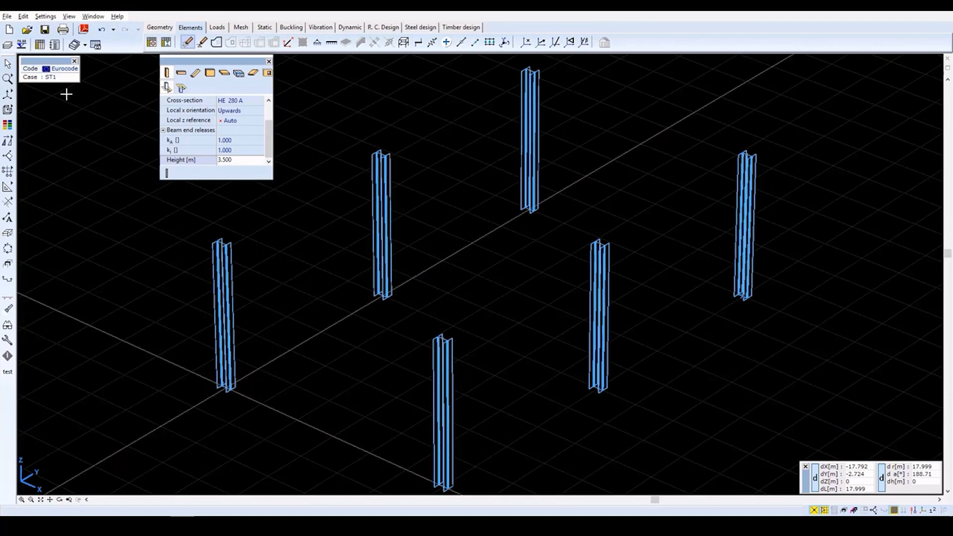
click(93, 17)
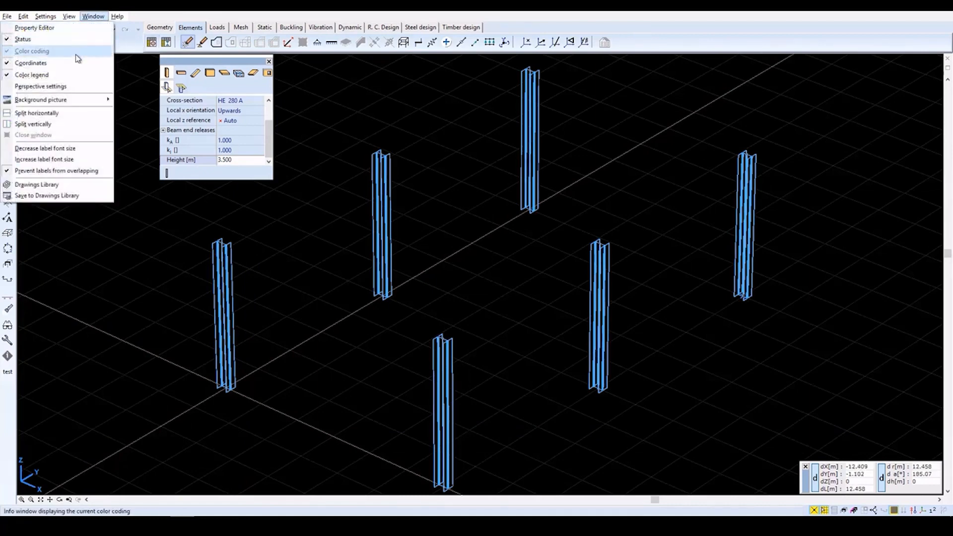
click(56, 87)
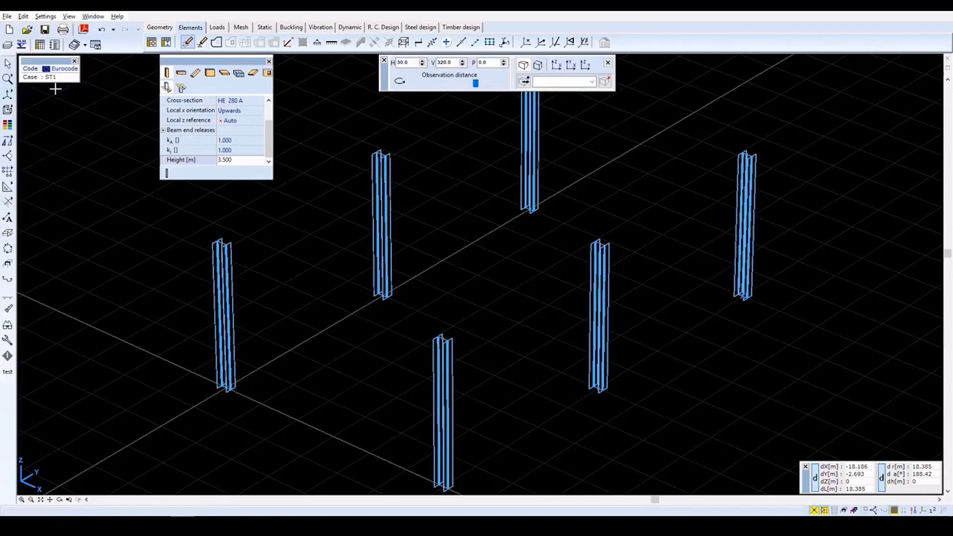
double_click(400, 62)
text(1)
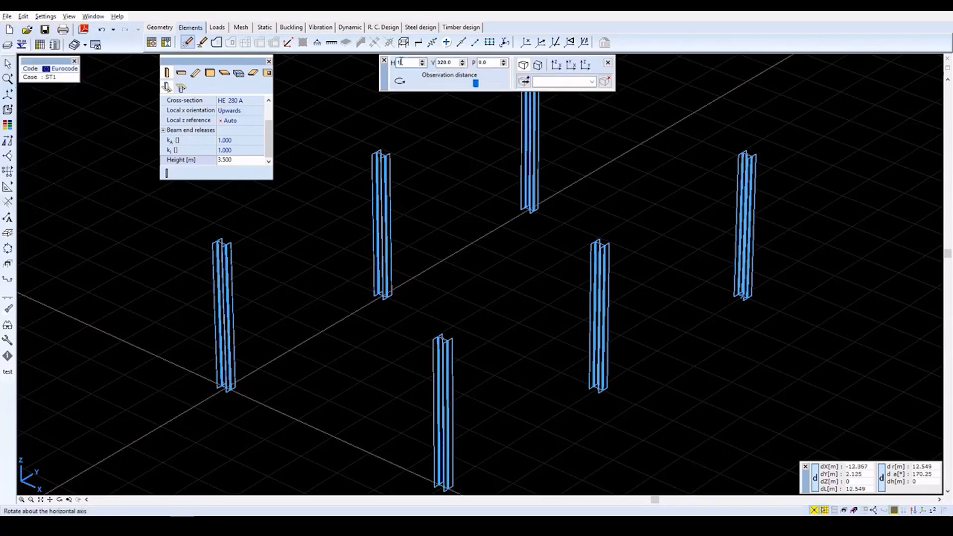
text(5)
key(Tab)
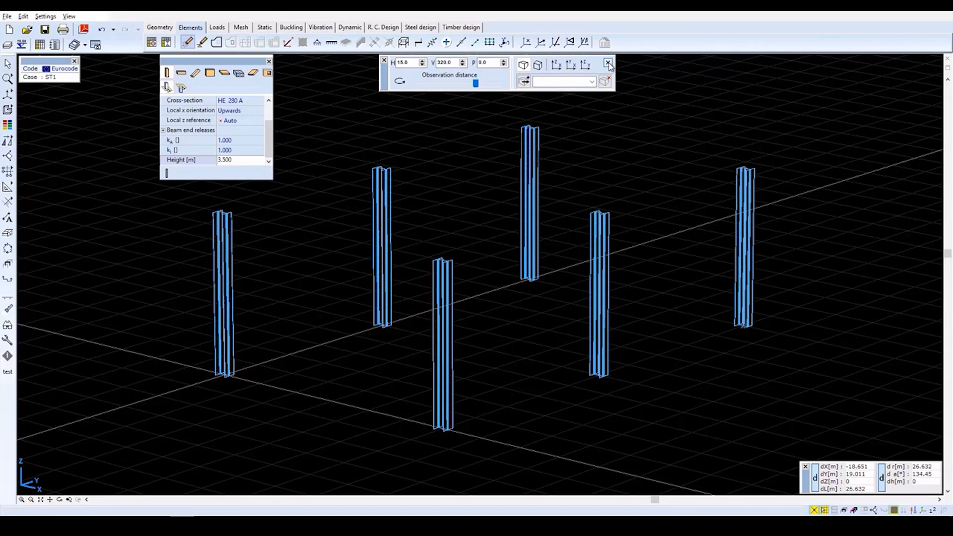
click(608, 63)
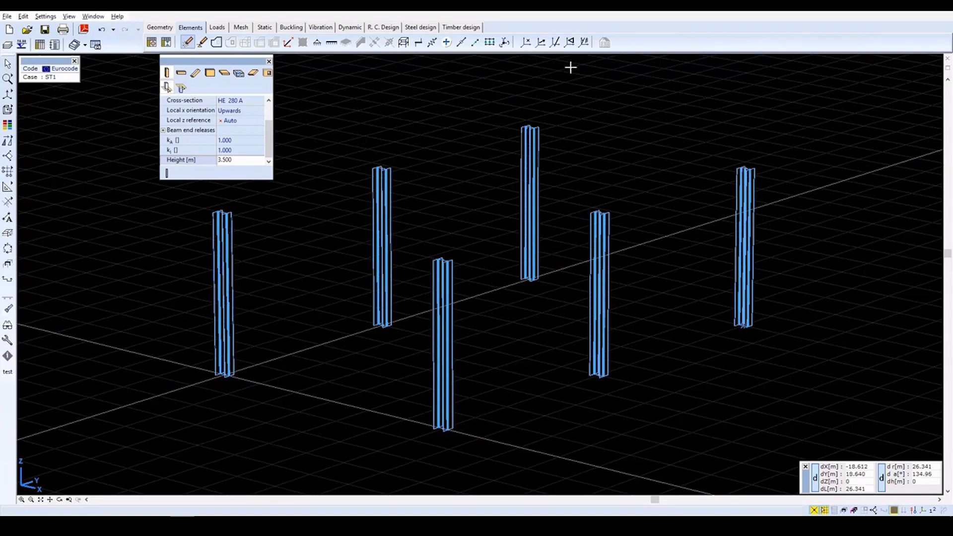
Switch to drawing horizontal beams and assign them the IPE 400 European I-beam cross-section from the library
click(184, 74)
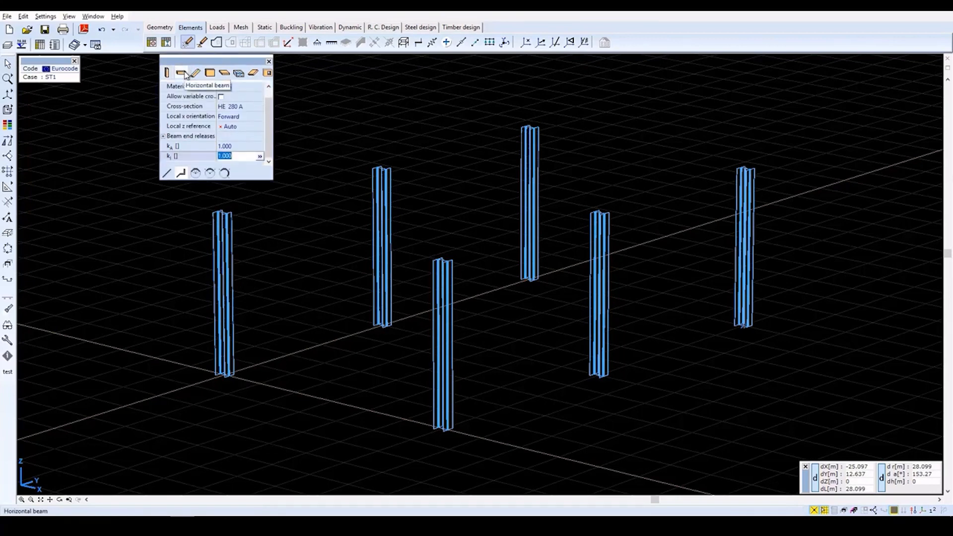
click(238, 108)
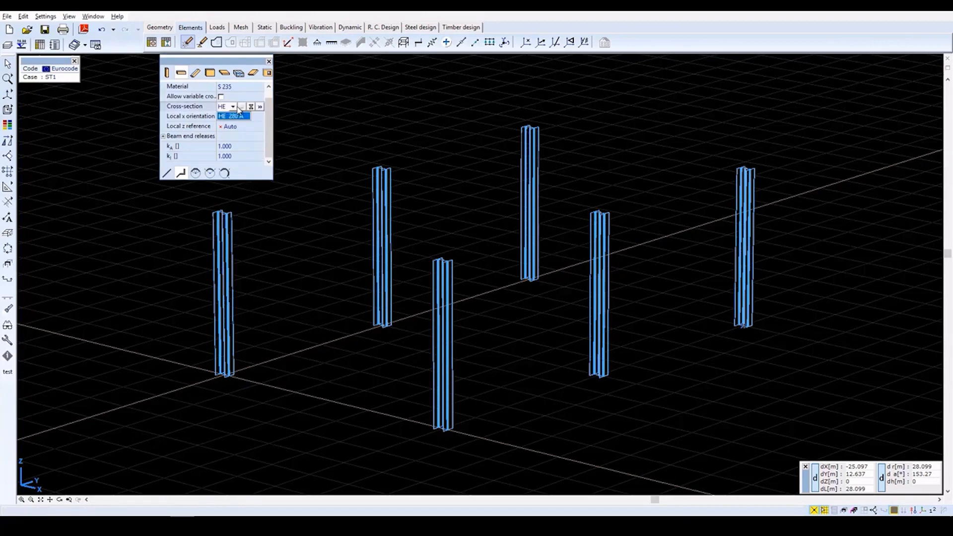
click(243, 107)
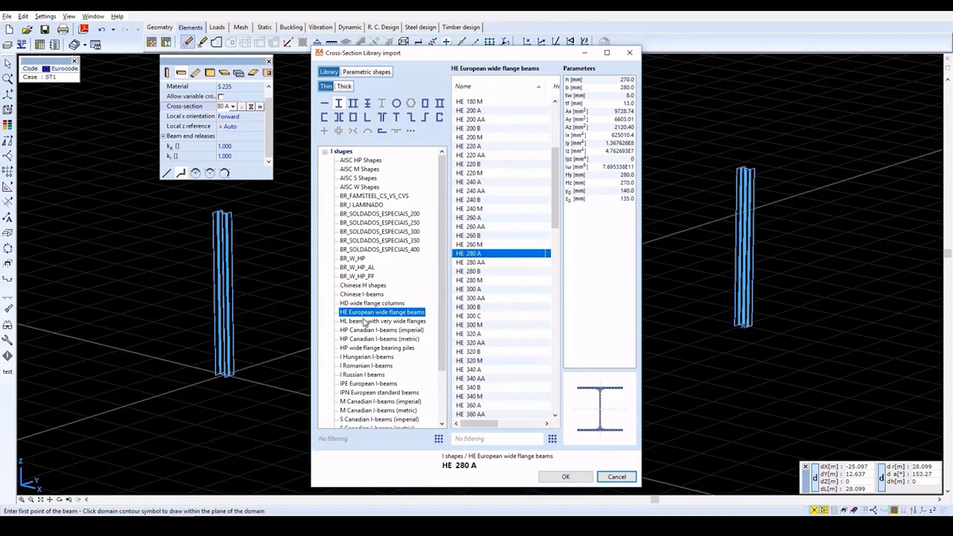
click(372, 383)
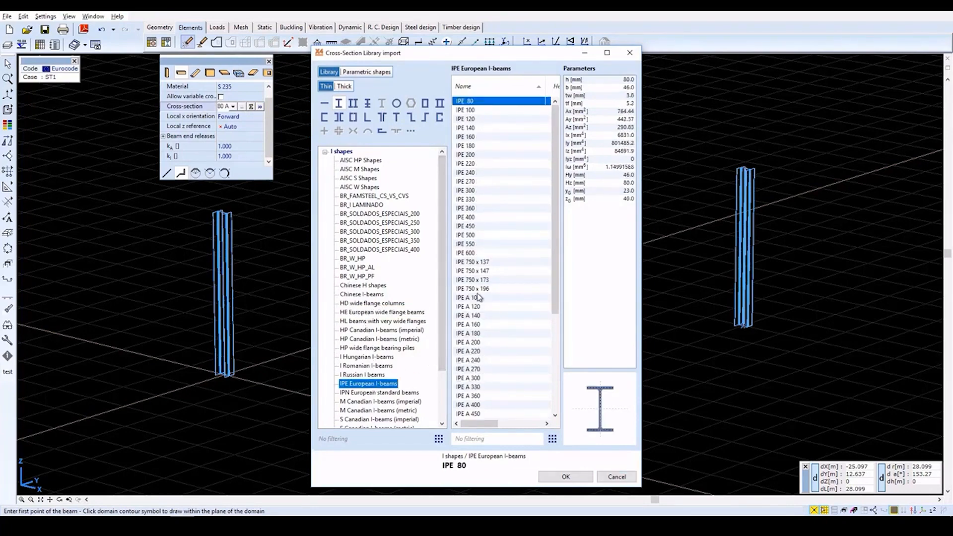
click(467, 218)
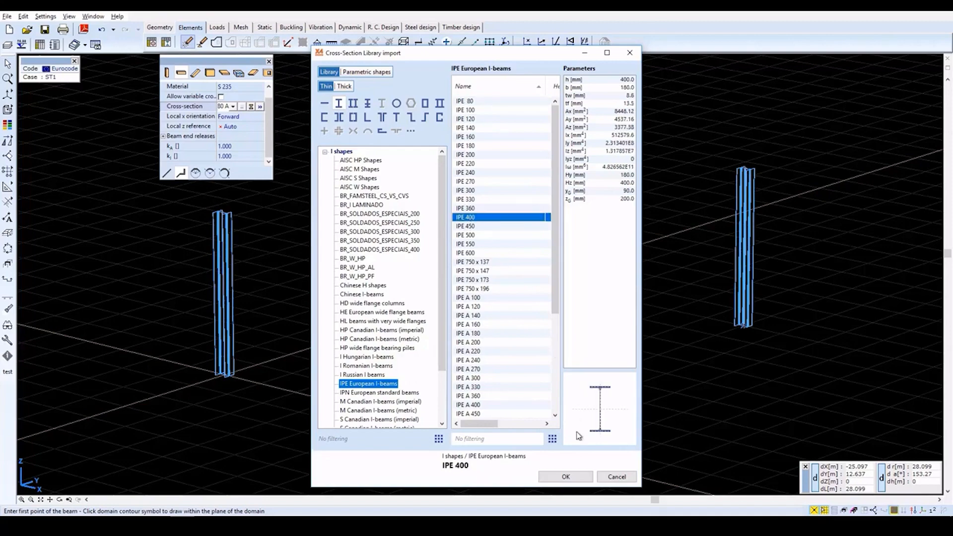
click(566, 477)
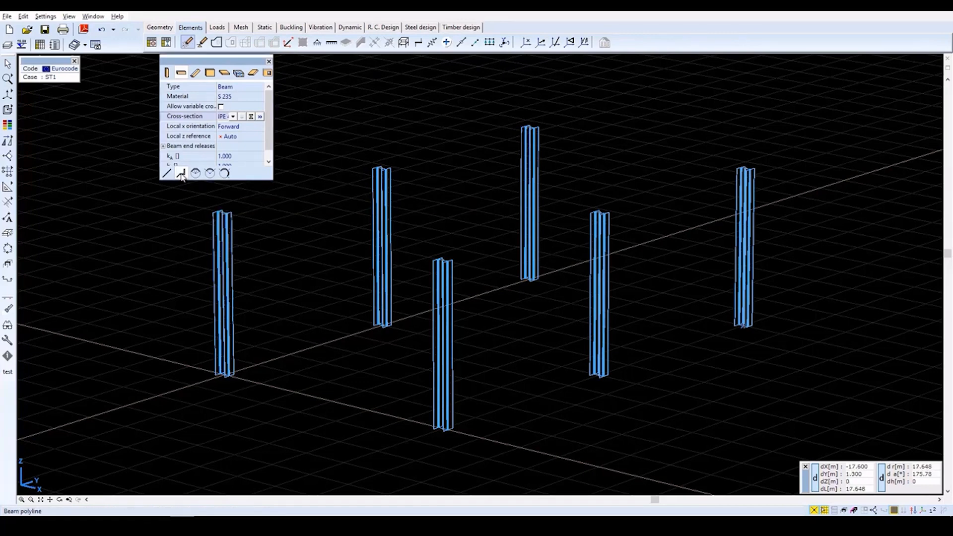
Draw a closed polyline of IPE 400 beams around the perimeter, connecting the tops of all six columns
click(223, 214)
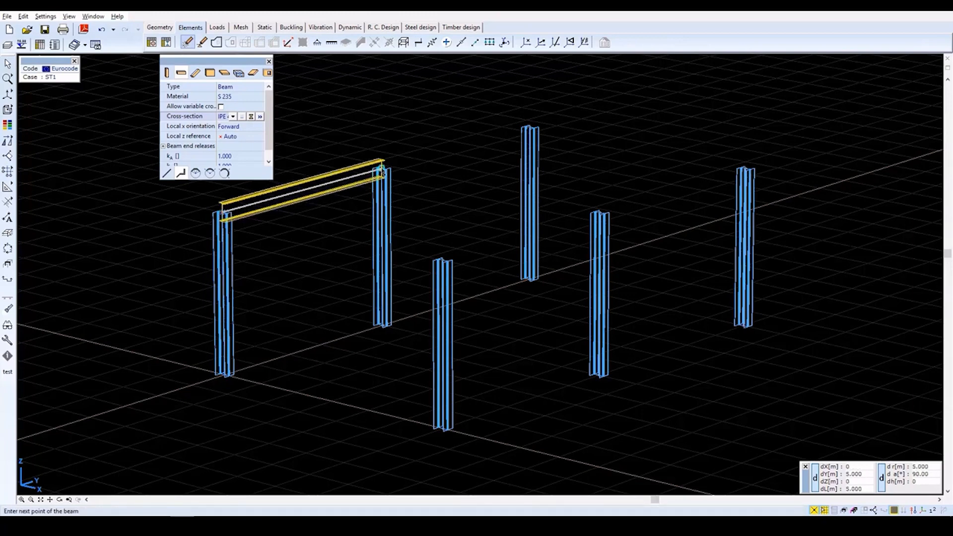
click(382, 170)
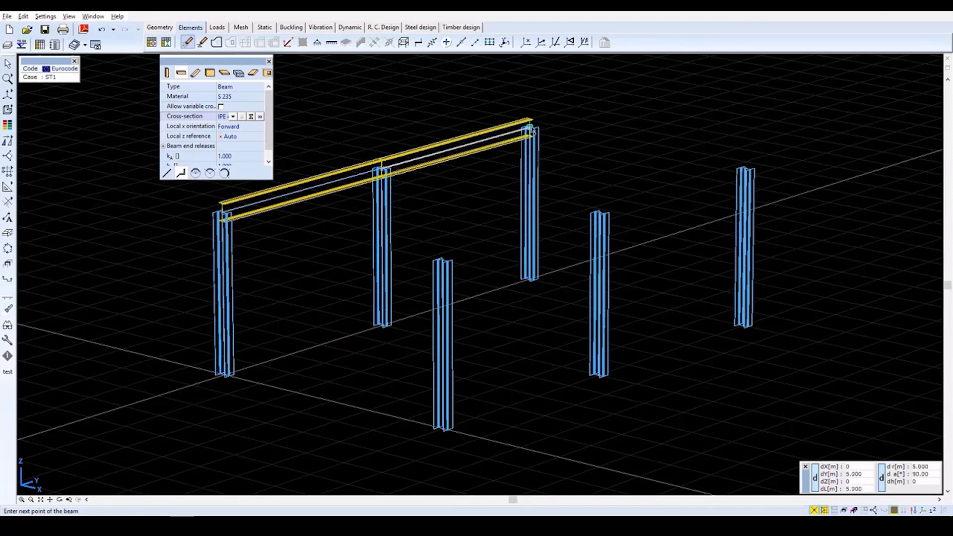
click(531, 130)
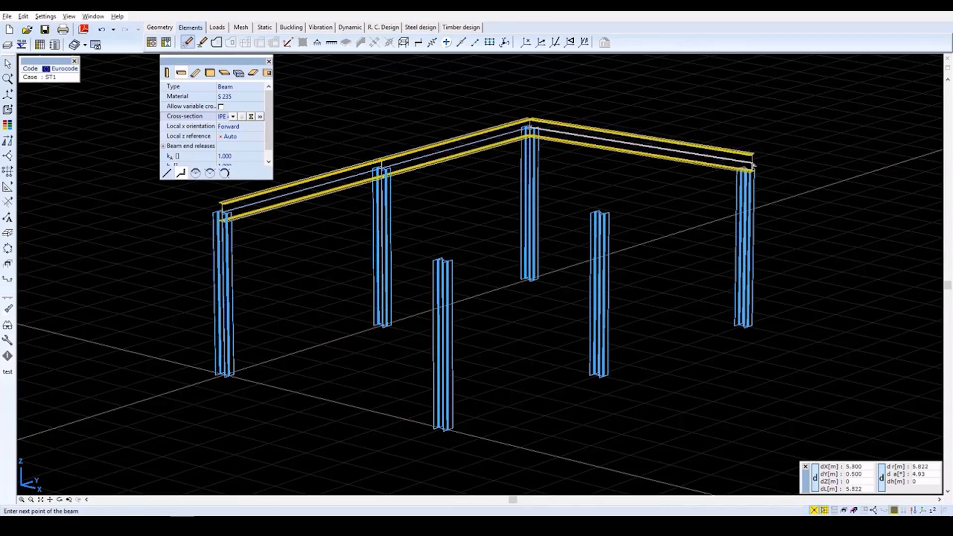
click(749, 168)
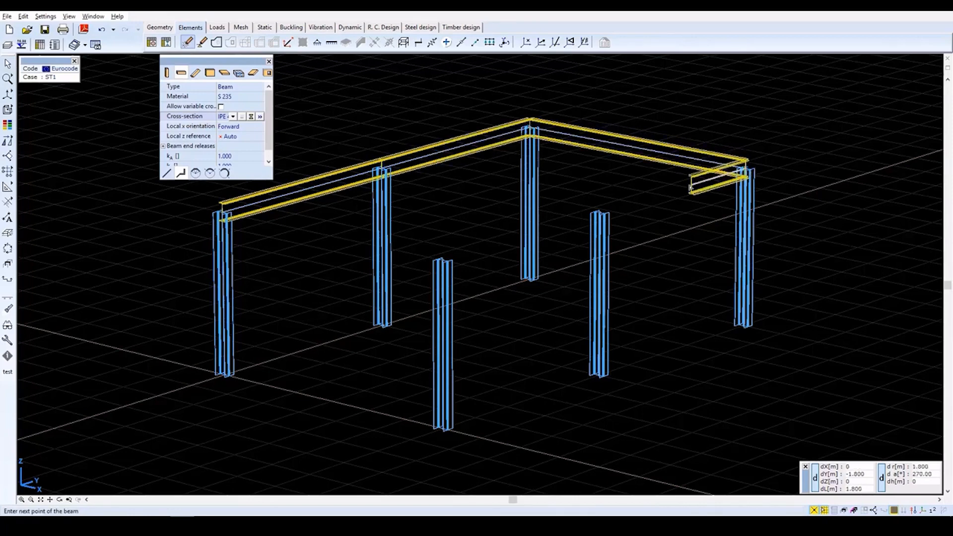
click(600, 214)
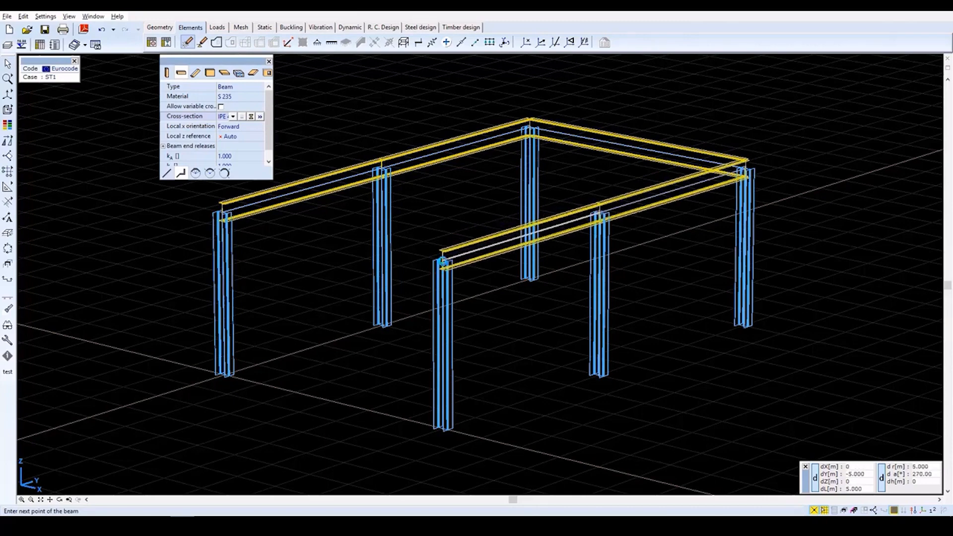
click(443, 262)
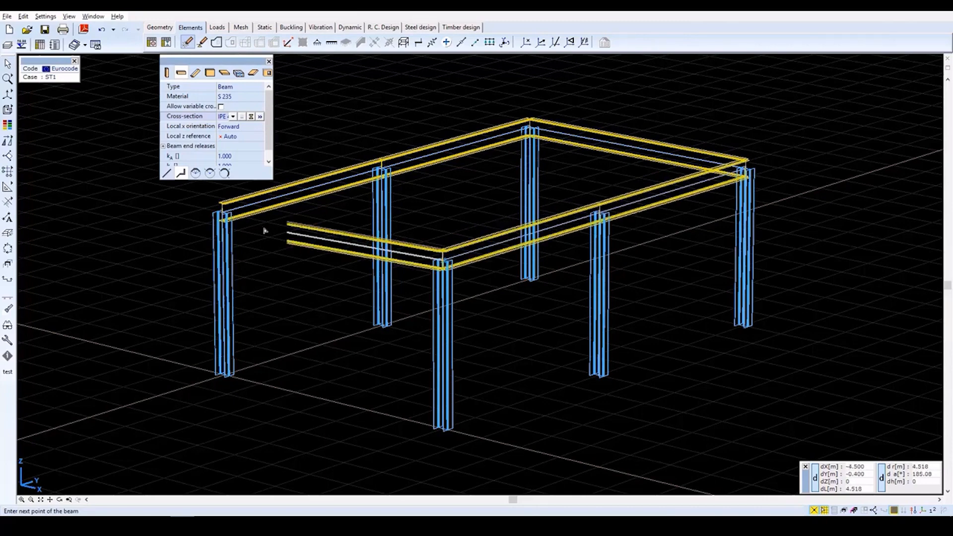
click(222, 214)
key(Escape)
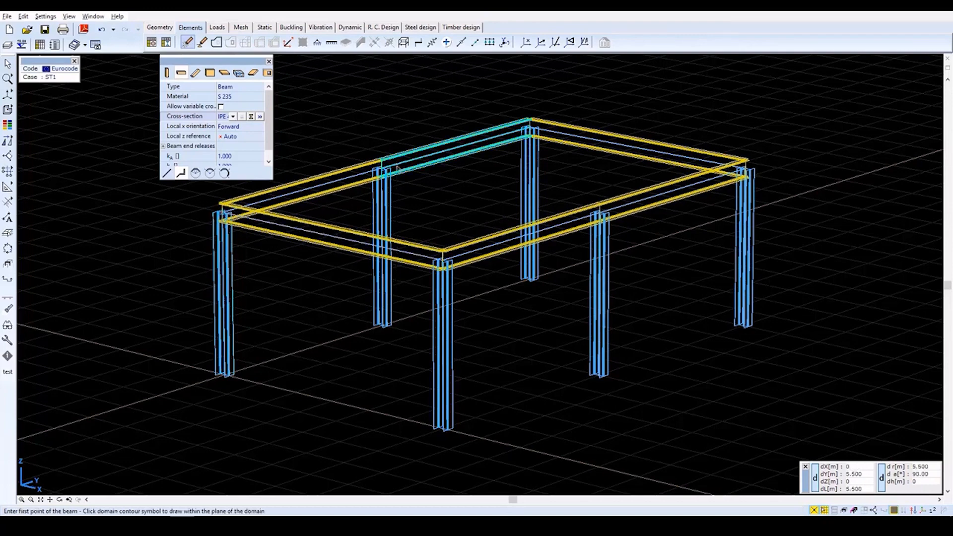
Draw an IPE 400 cross beam about 6 m long connecting the tops of the two middle columns
click(381, 170)
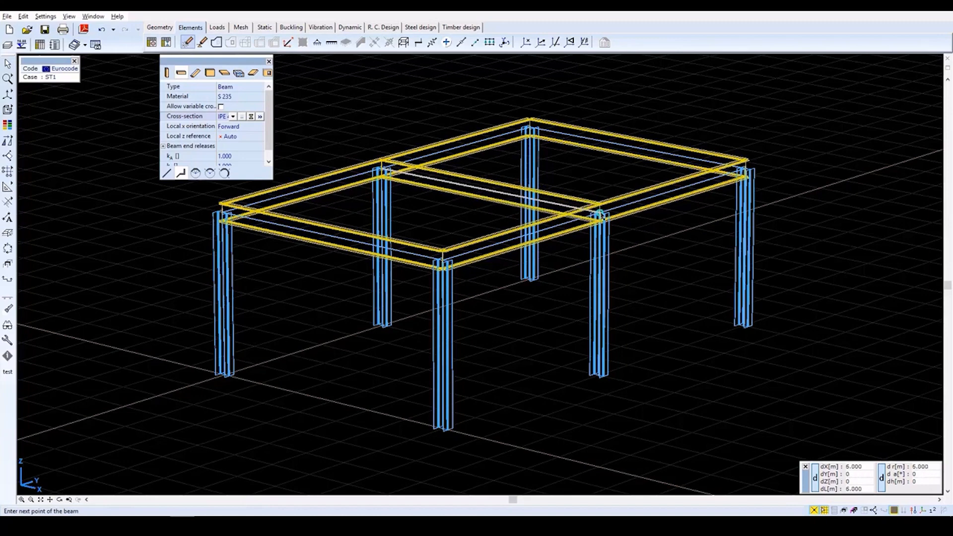
click(599, 215)
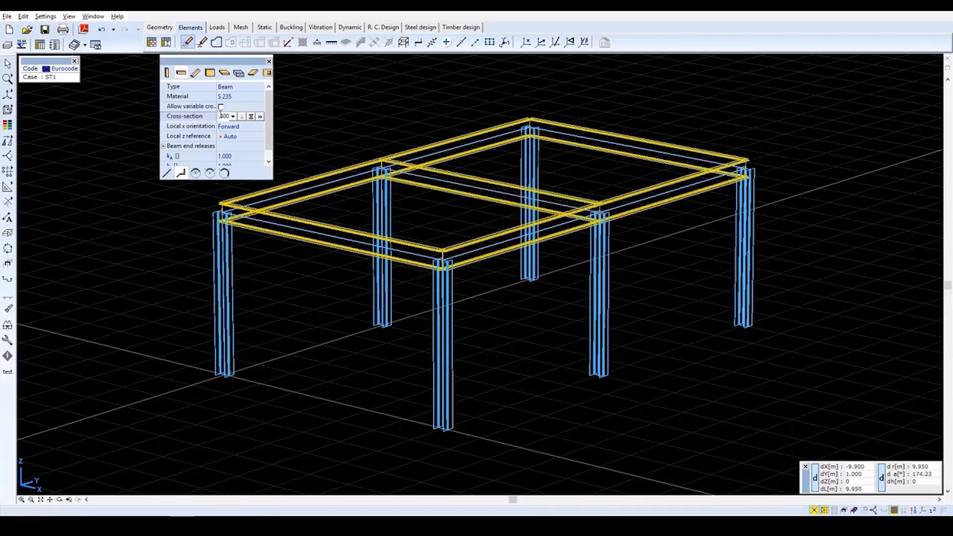
Switch to drawing beams in arbitrary spatial directions and assign them the O 194.0 x 5.0 SV cross-section from the Hungarian pipes library
click(195, 74)
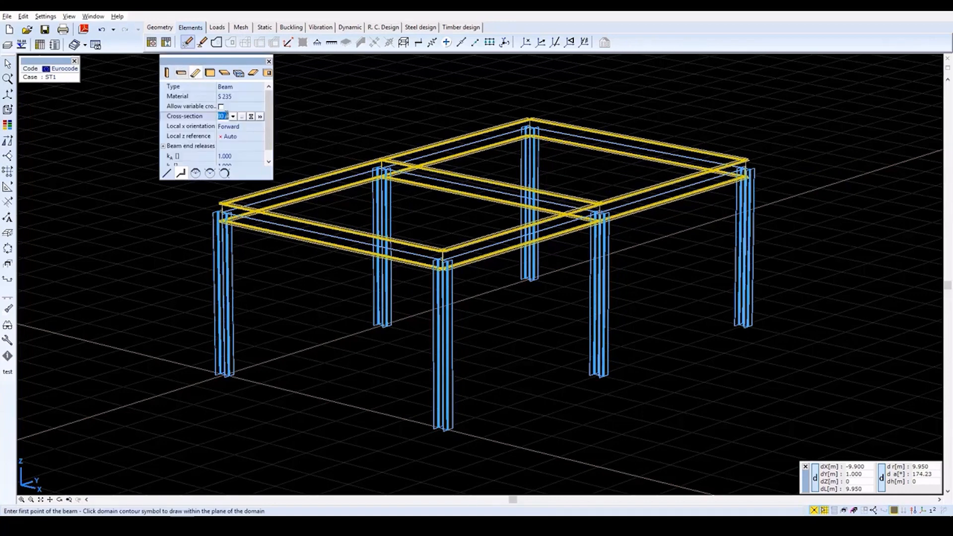
click(242, 117)
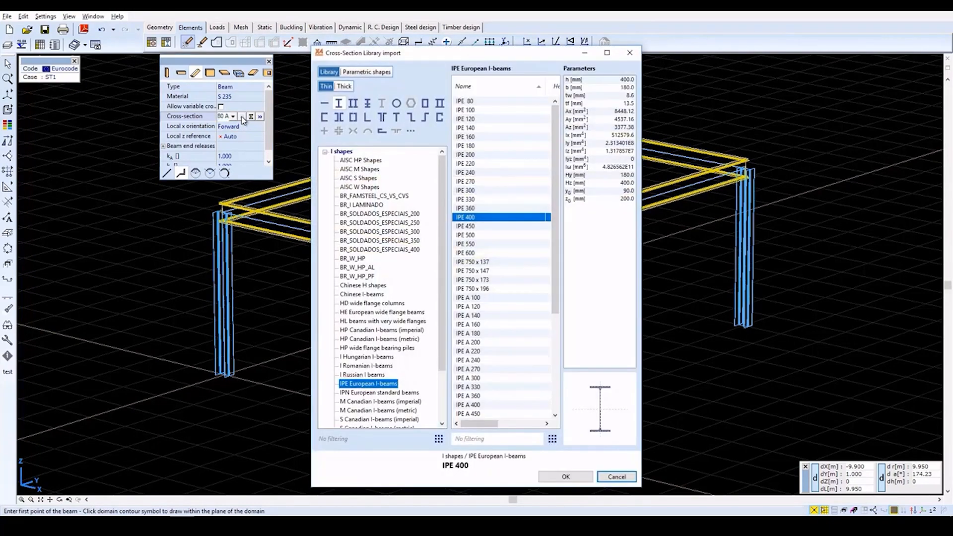
click(399, 104)
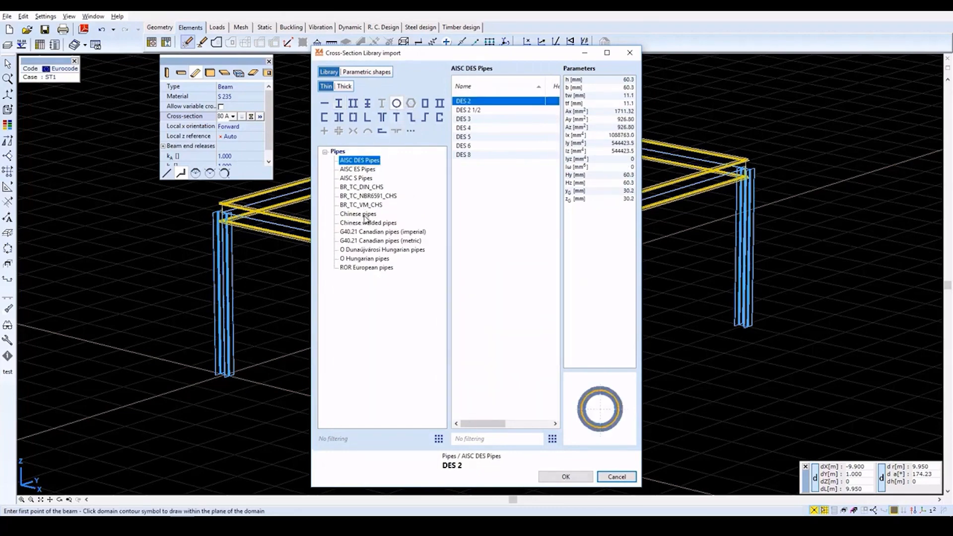
click(368, 259)
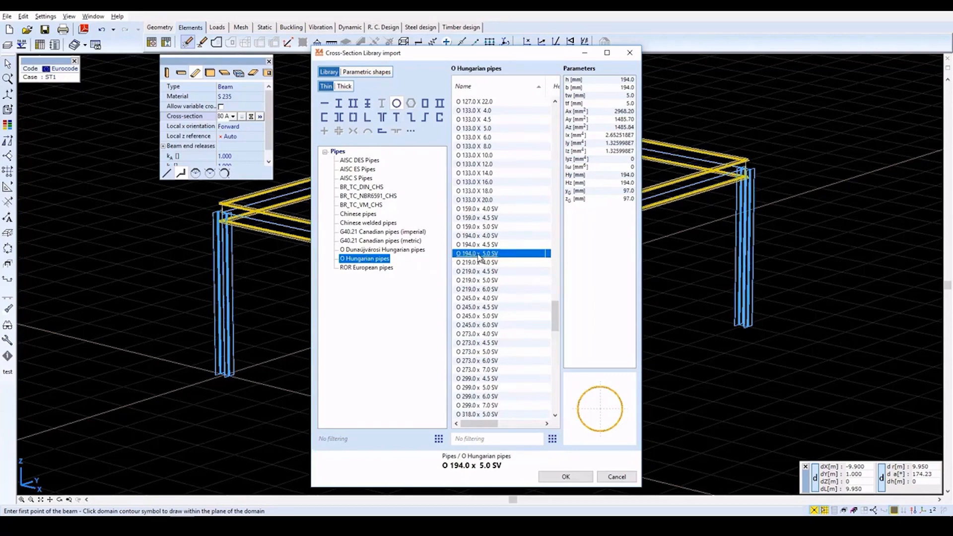
click(566, 477)
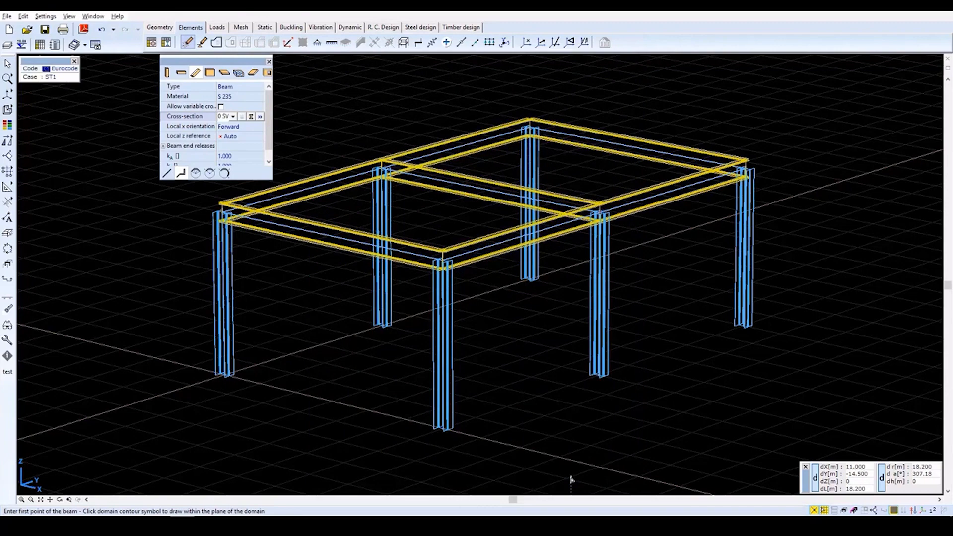
Draw an inverted-V pipe brace as a polyline in the front X-side bay, from column base to beam midpoint to the adjacent column base
click(181, 174)
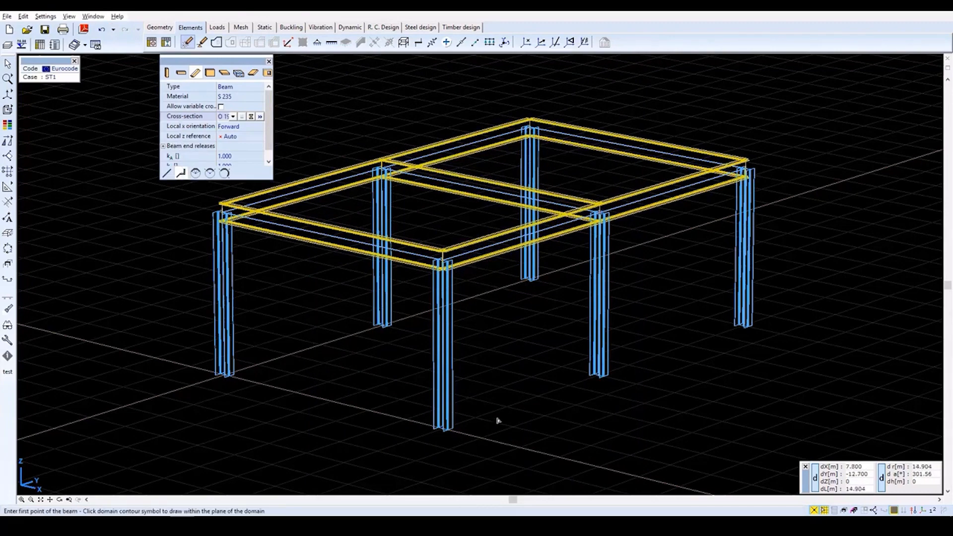
click(443, 429)
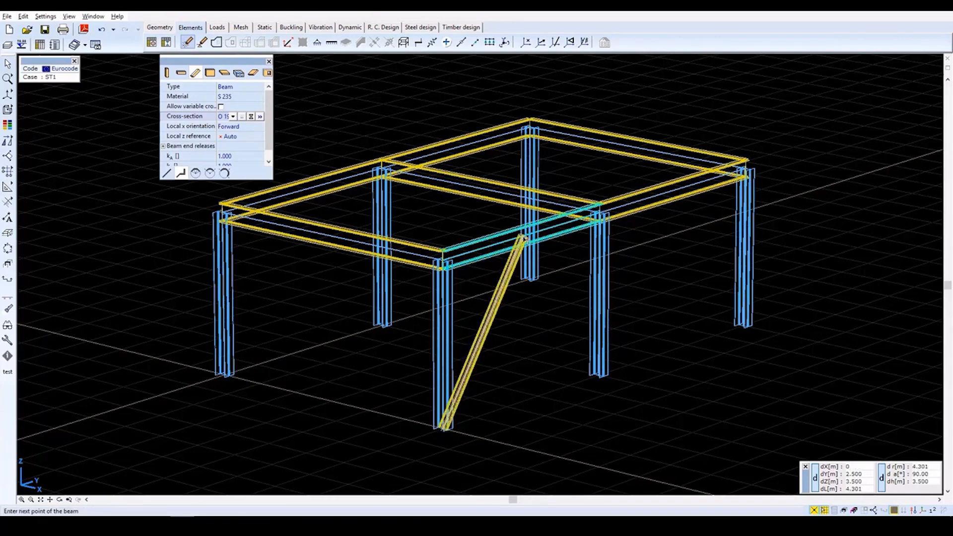
click(521, 237)
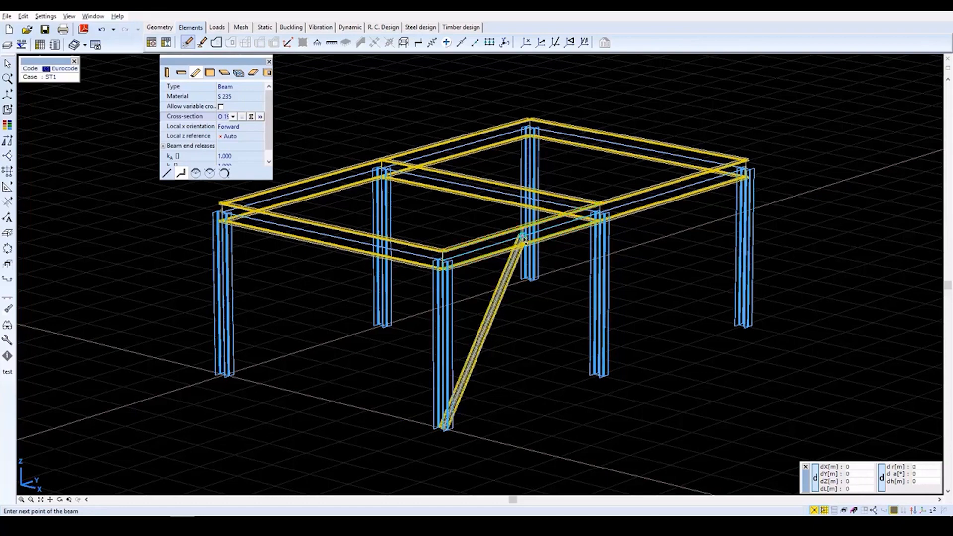
click(600, 377)
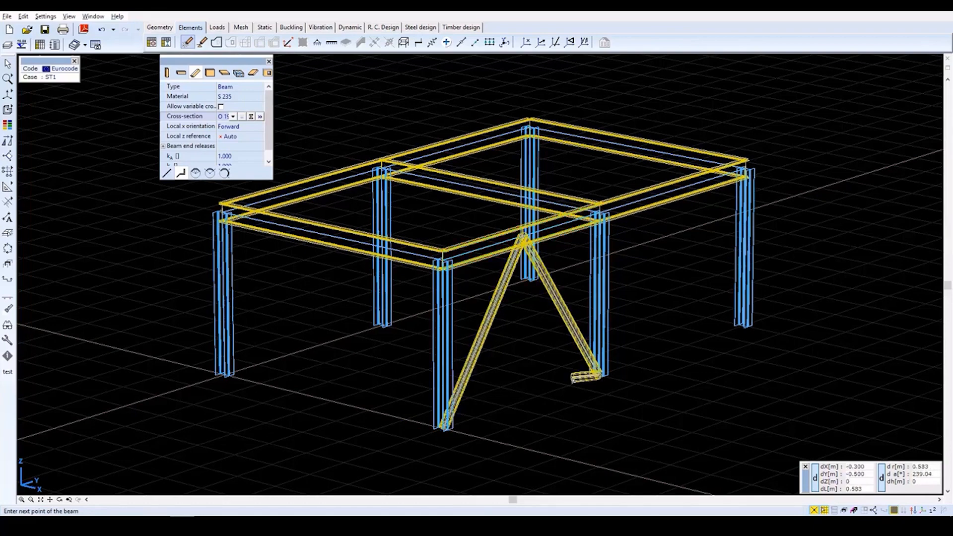
key(Escape)
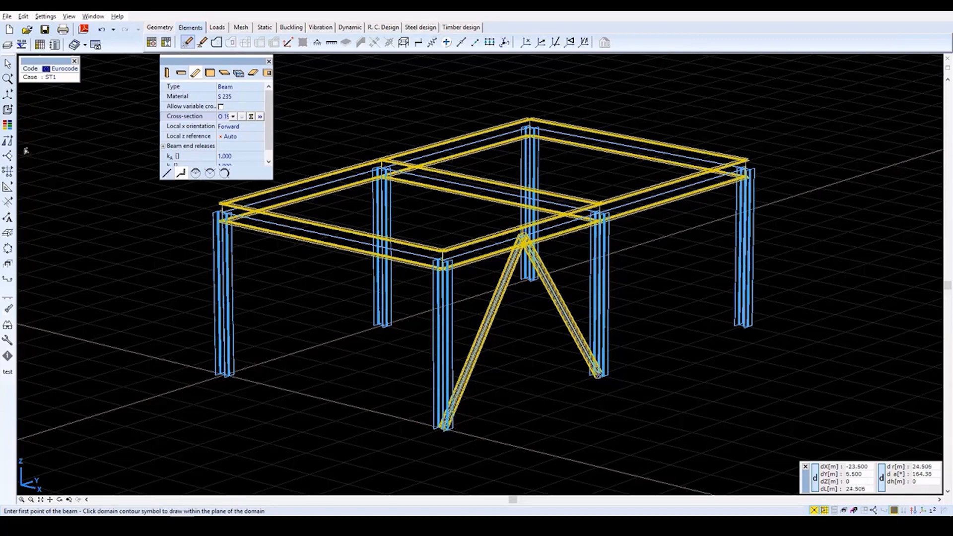
Draw a matching inverted-V pipe brace in the opposite bay, from the origin column base through the beam midpoint to the middle column base
mouse_move(7, 144)
click(225, 375)
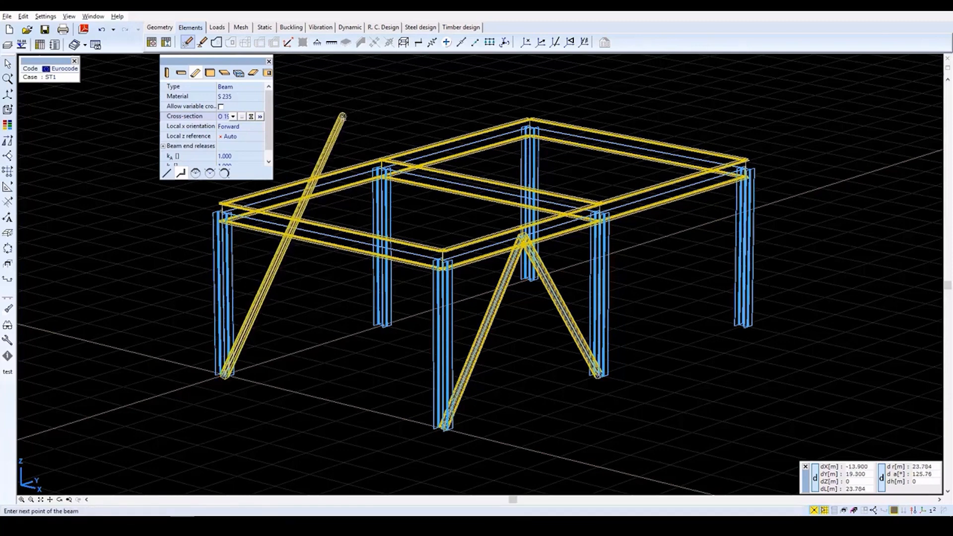
click(306, 193)
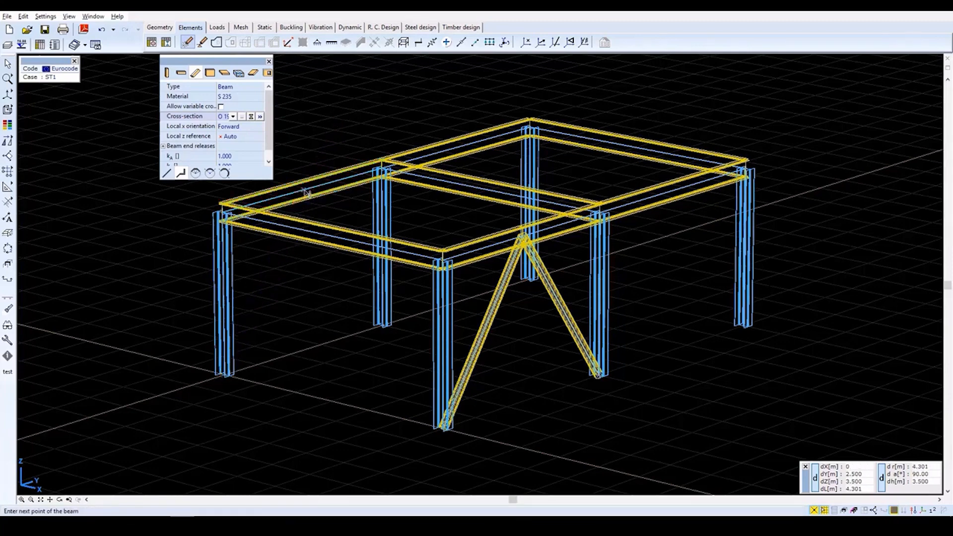
click(385, 328)
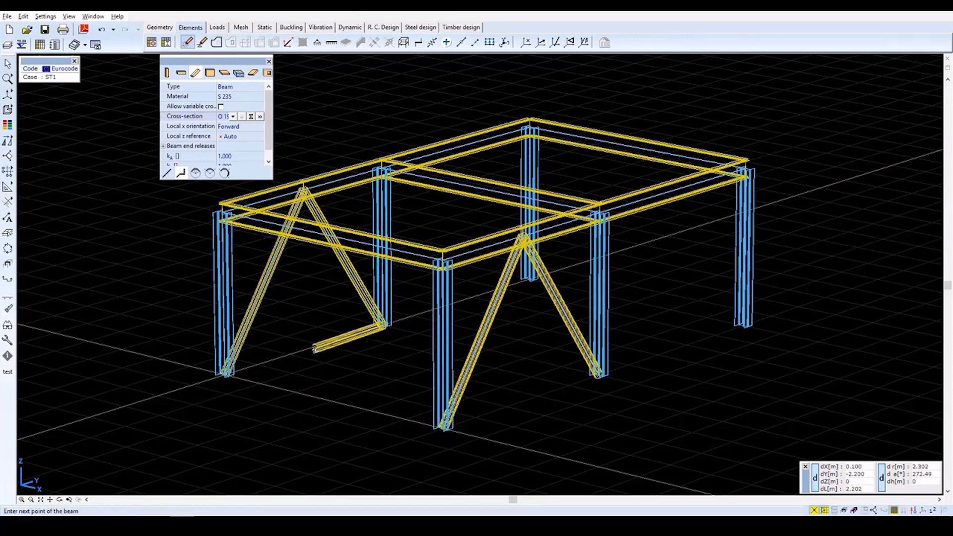
key(Escape)
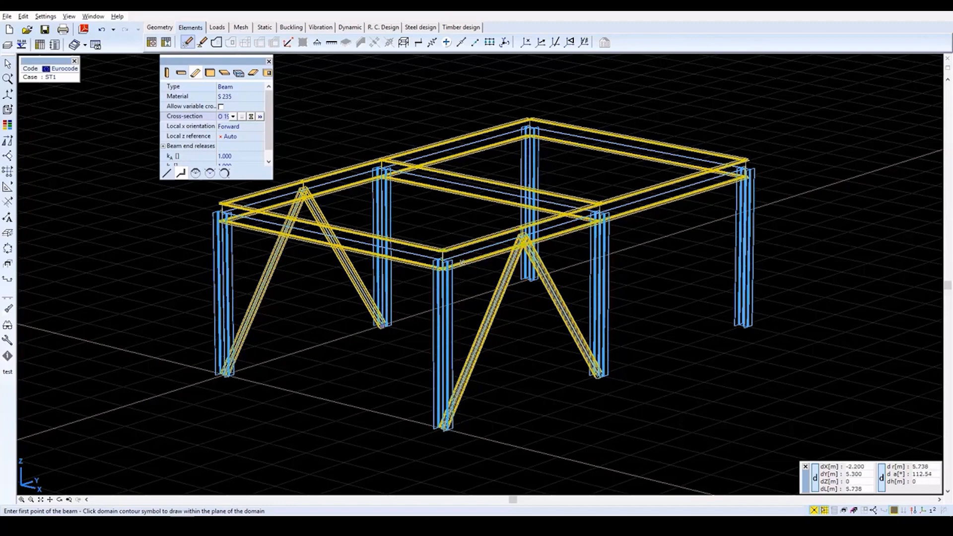
Copy the entire frame up one storey with a consecutive translation from the origin column's base to its top
scroll(461, 262, down, 2)
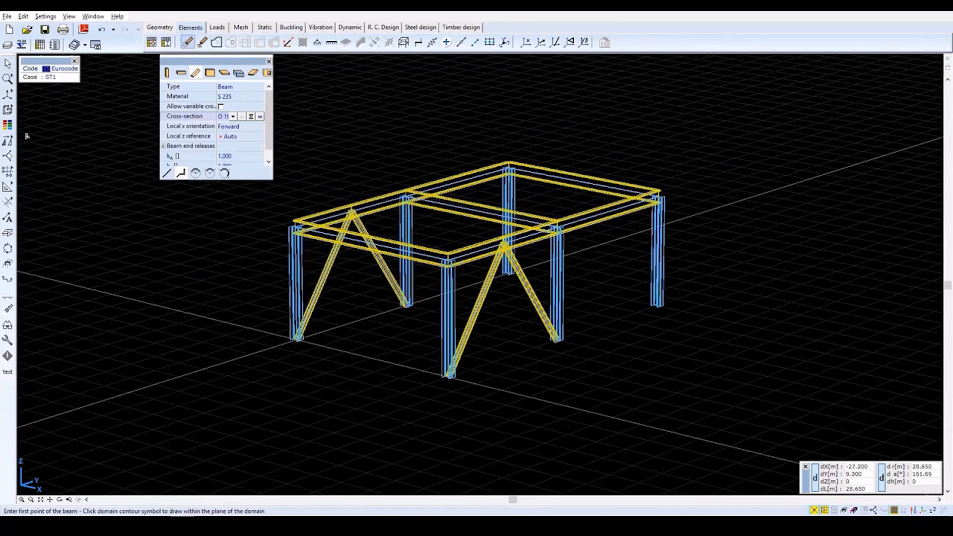
mouse_move(9, 143)
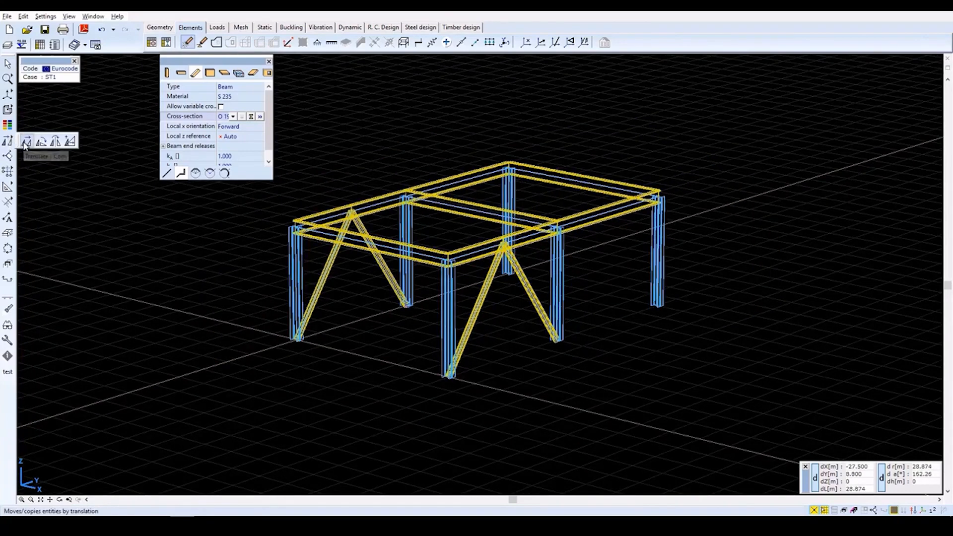
click(24, 142)
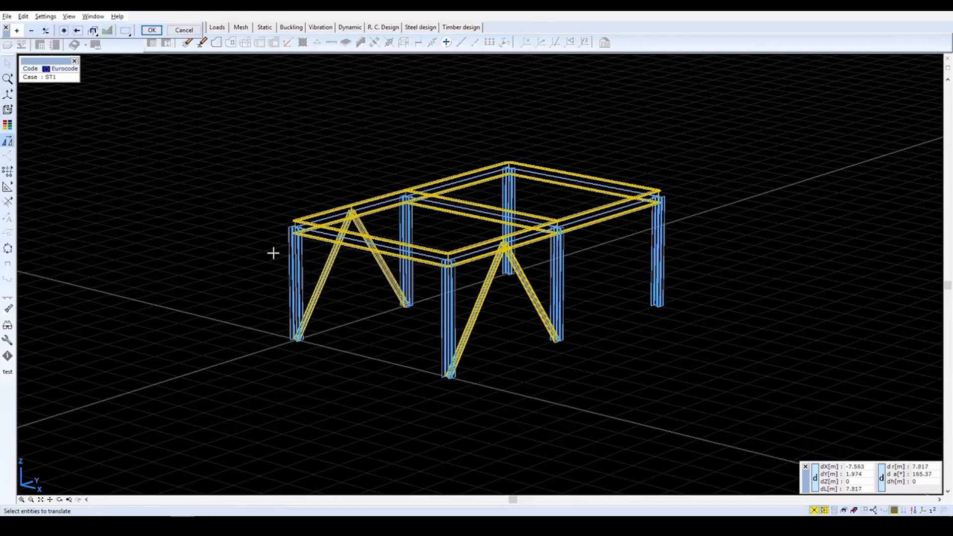
click(63, 31)
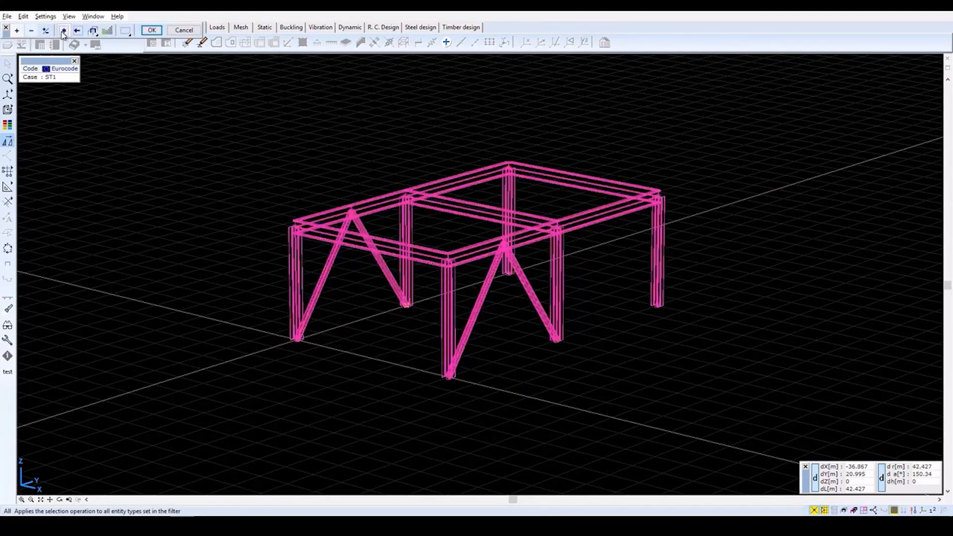
click(151, 30)
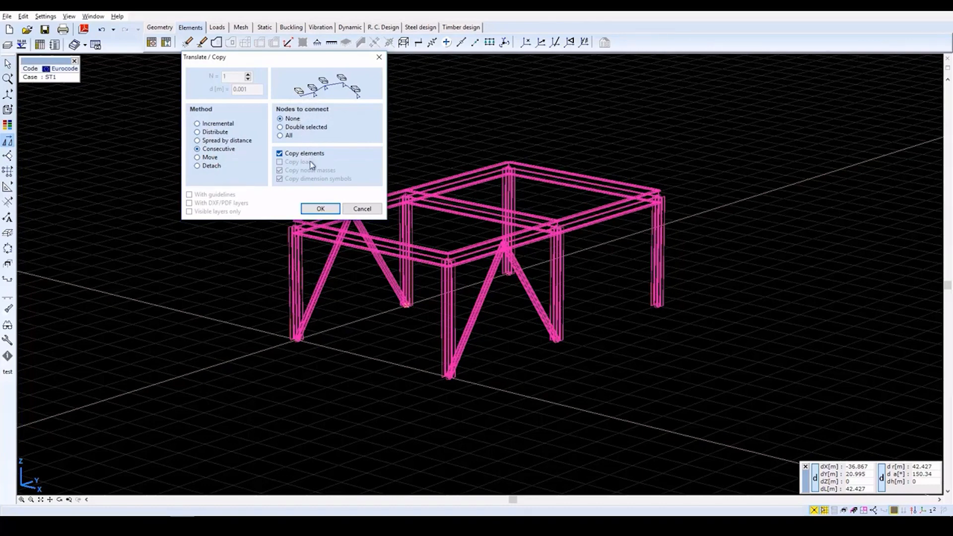
click(319, 209)
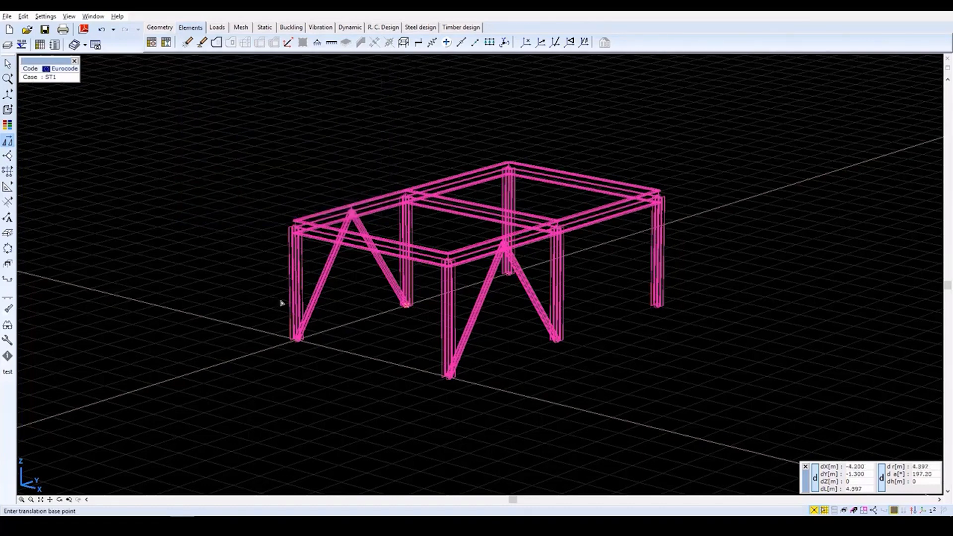
click(297, 341)
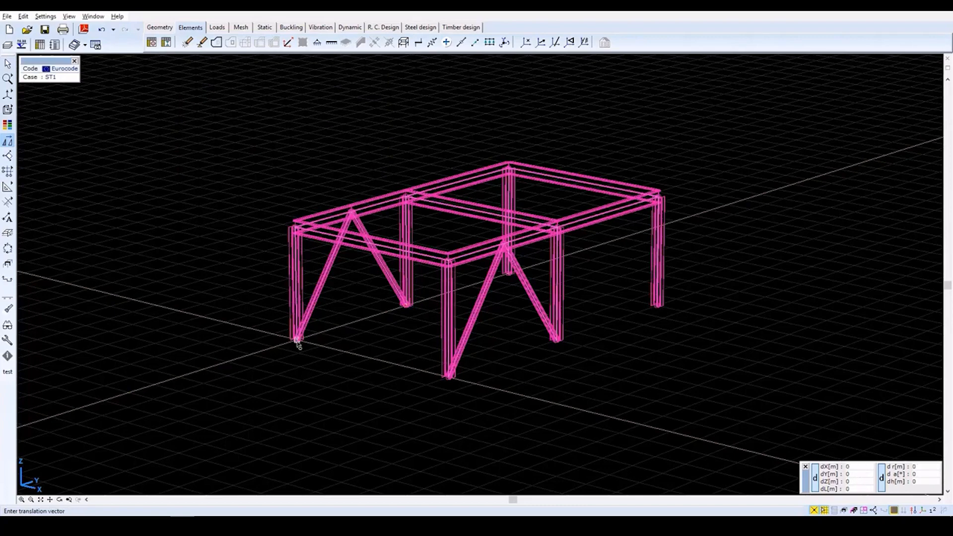
click(295, 229)
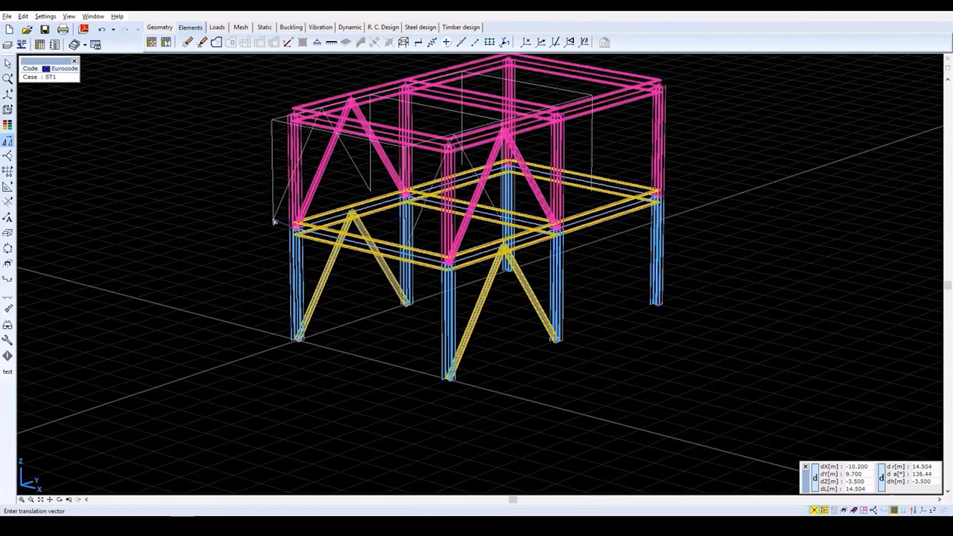
key(Escape)
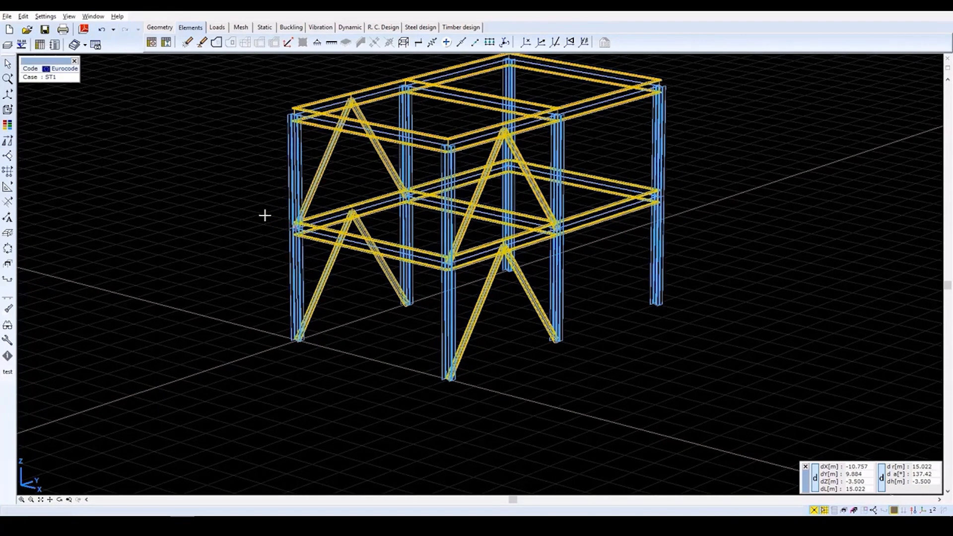
Fit the whole two-storey frame in view and show it in rendered display mode
click(42, 500)
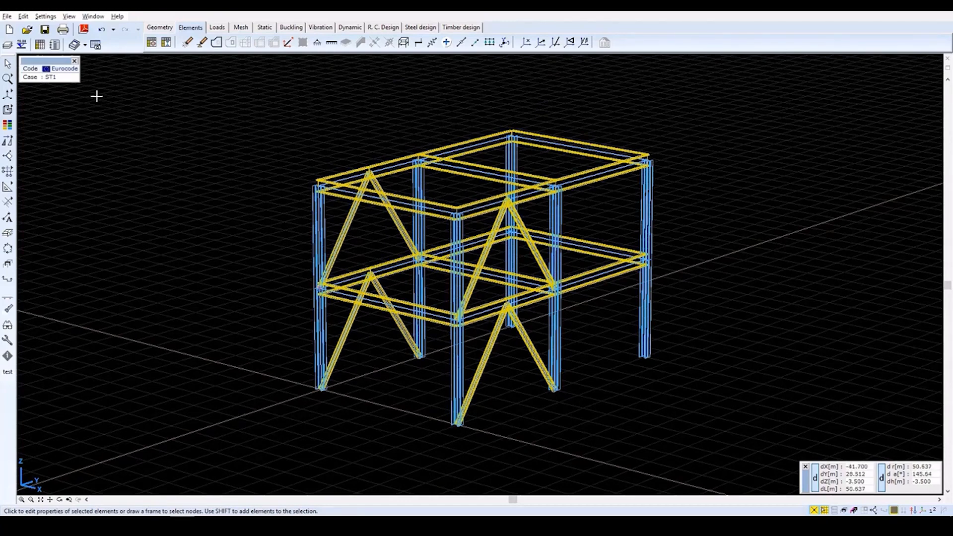
mouse_move(7, 111)
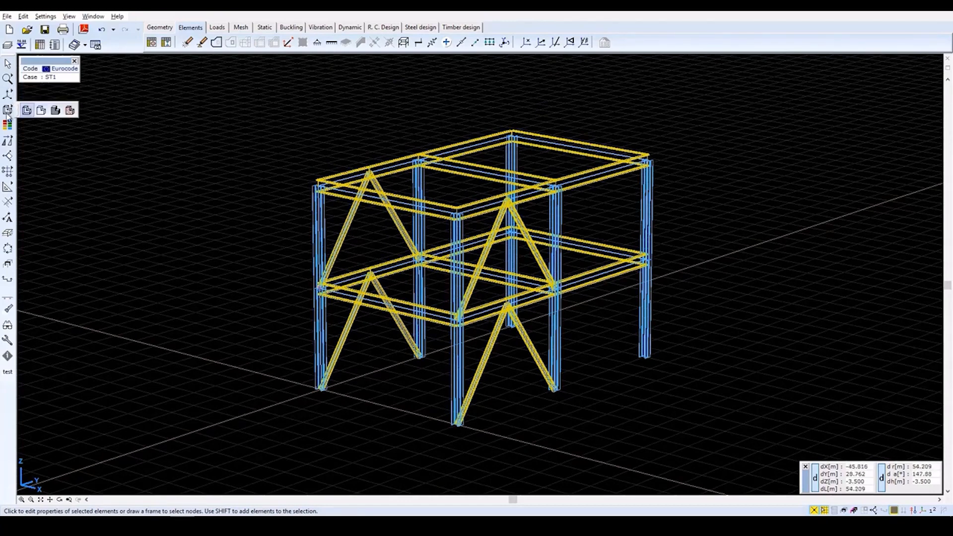
click(55, 110)
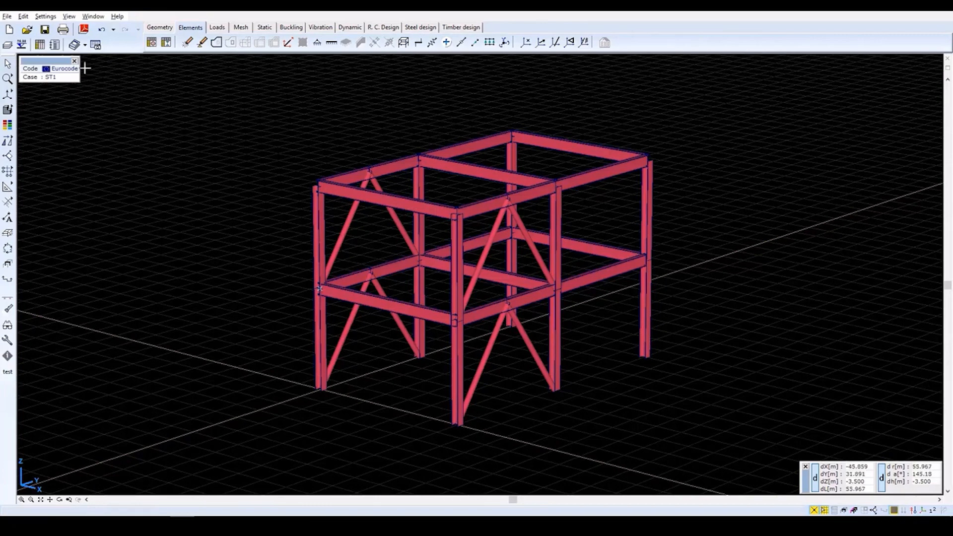
Turn off object contours in 3D in the symbol display options and return the model to wireframe display
click(8, 325)
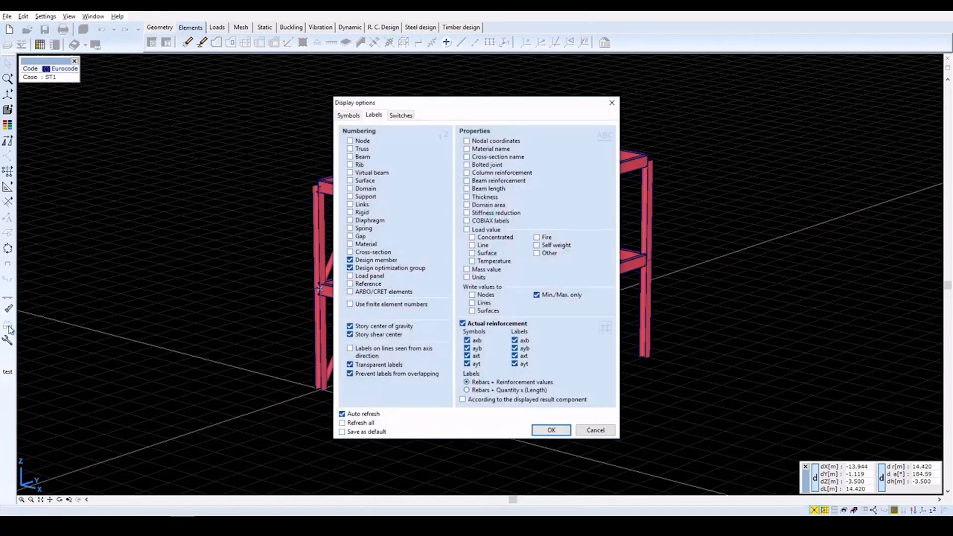
click(350, 115)
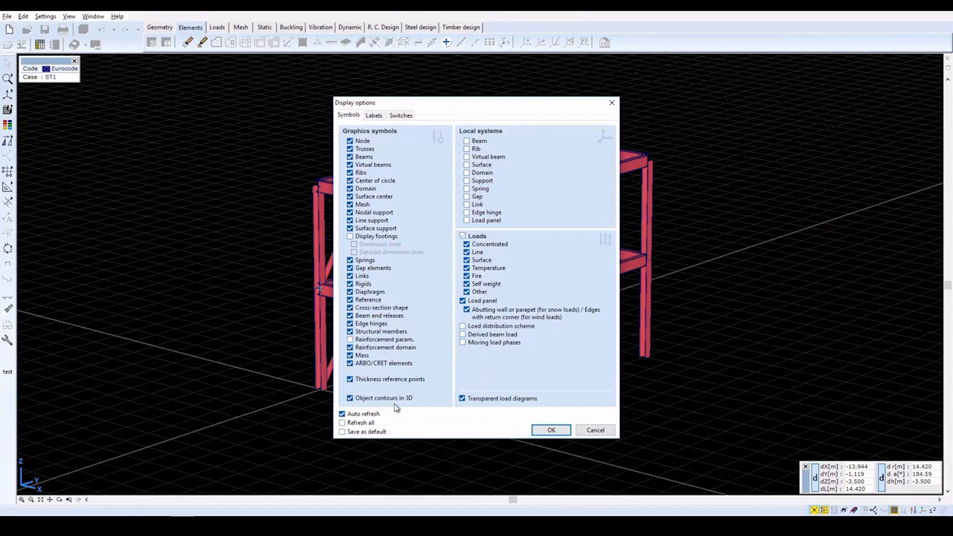
click(550, 431)
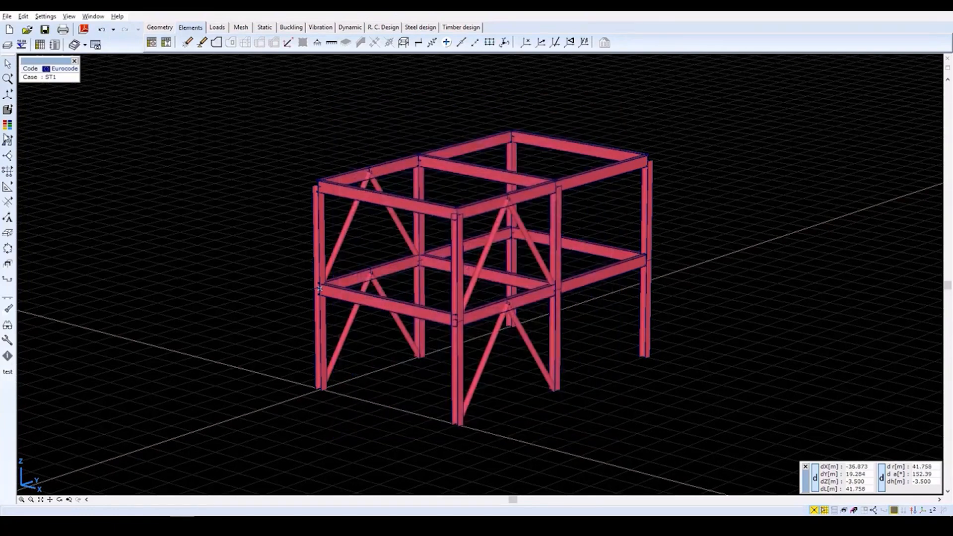
click(7, 110)
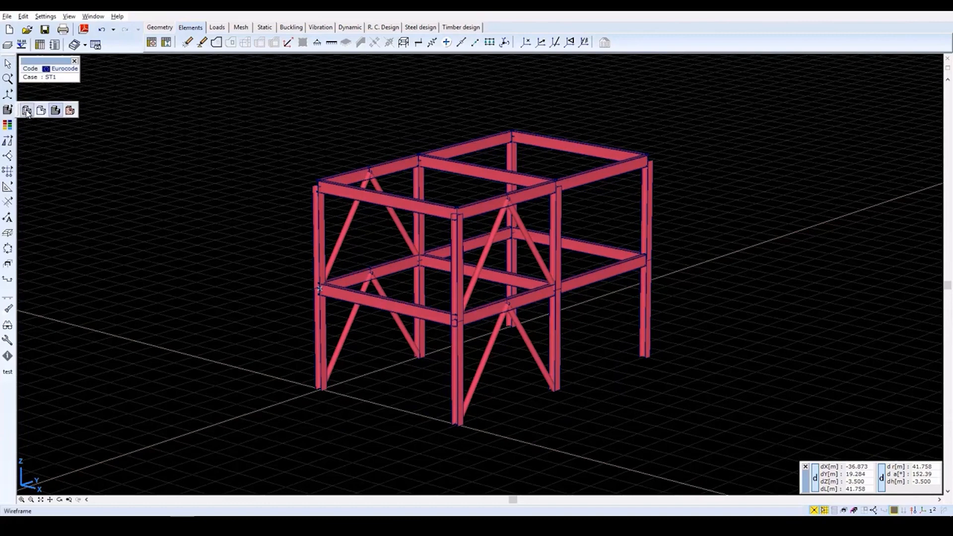
click(27, 111)
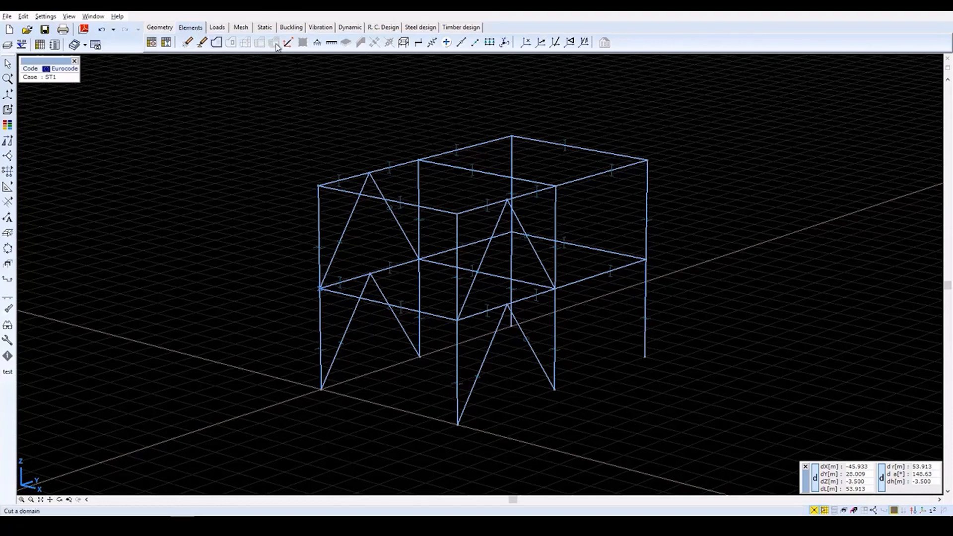
Add global nodal supports at all six column bases with the rotational stiffnesses RXX, RYY and RZZ set to 0
click(317, 44)
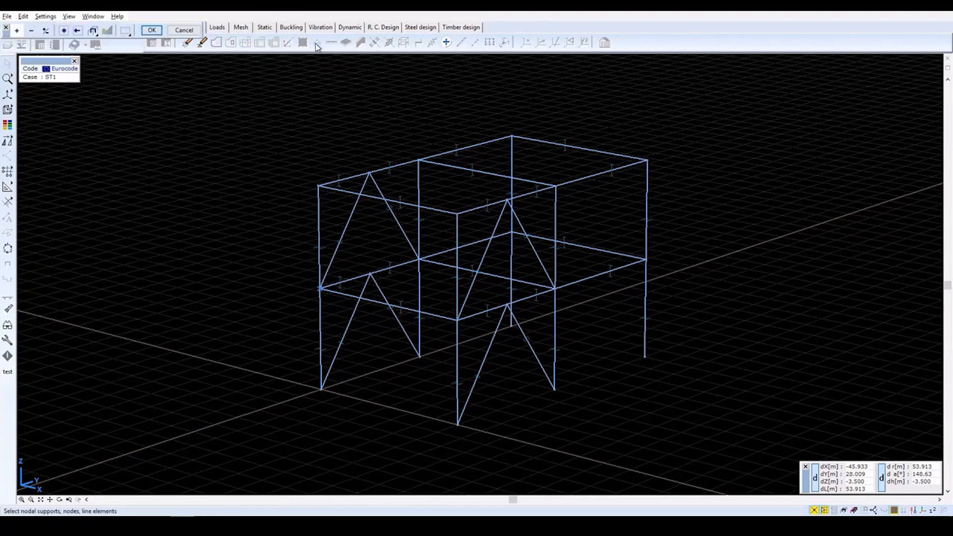
click(321, 390)
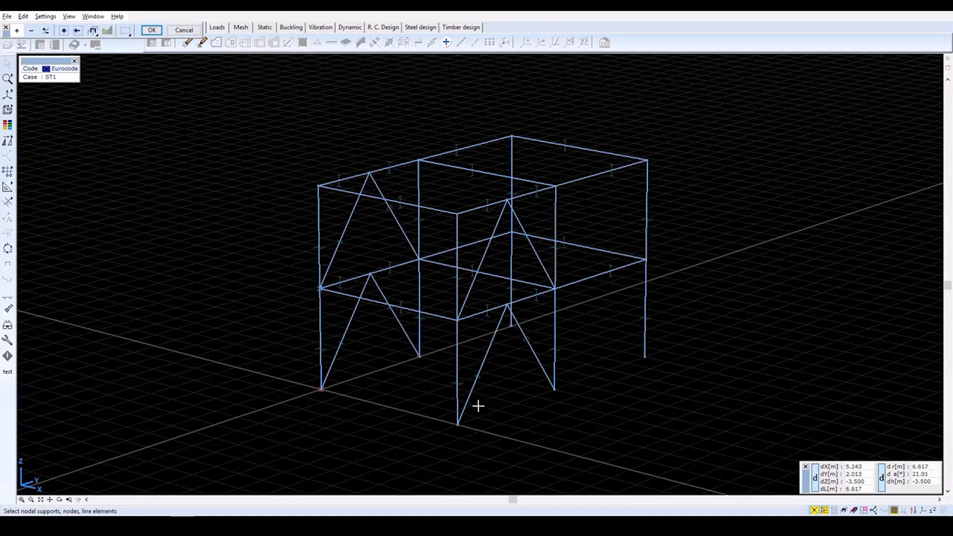
click(457, 425)
click(556, 391)
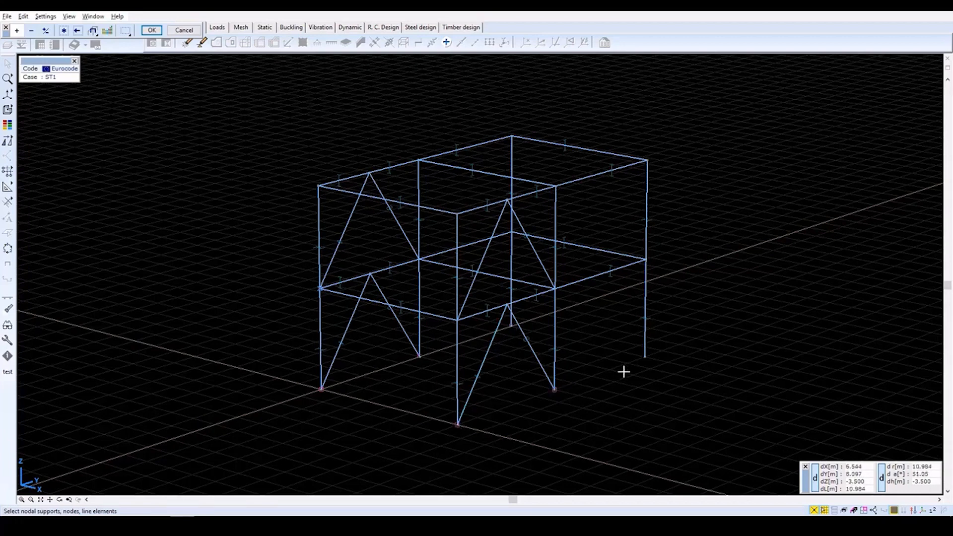
click(645, 356)
click(152, 31)
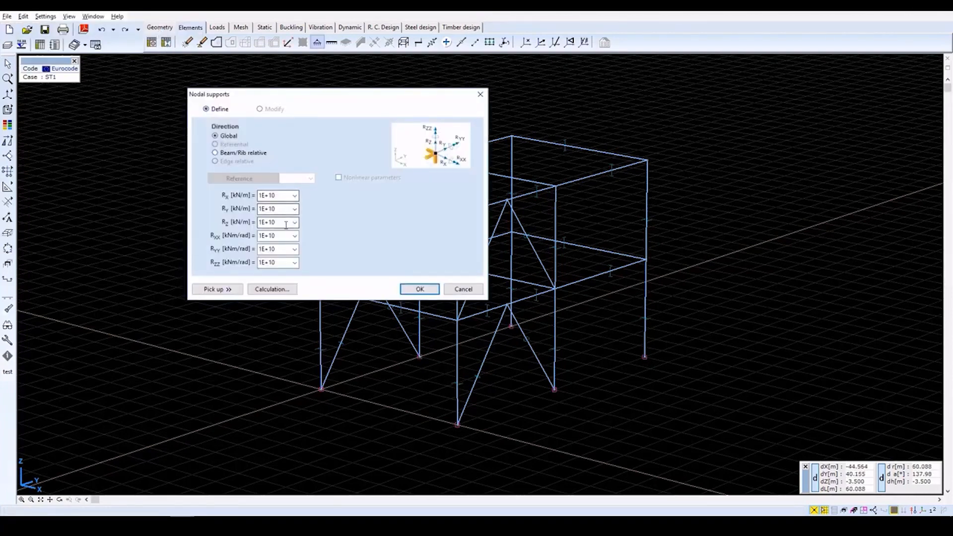
double_click(278, 235)
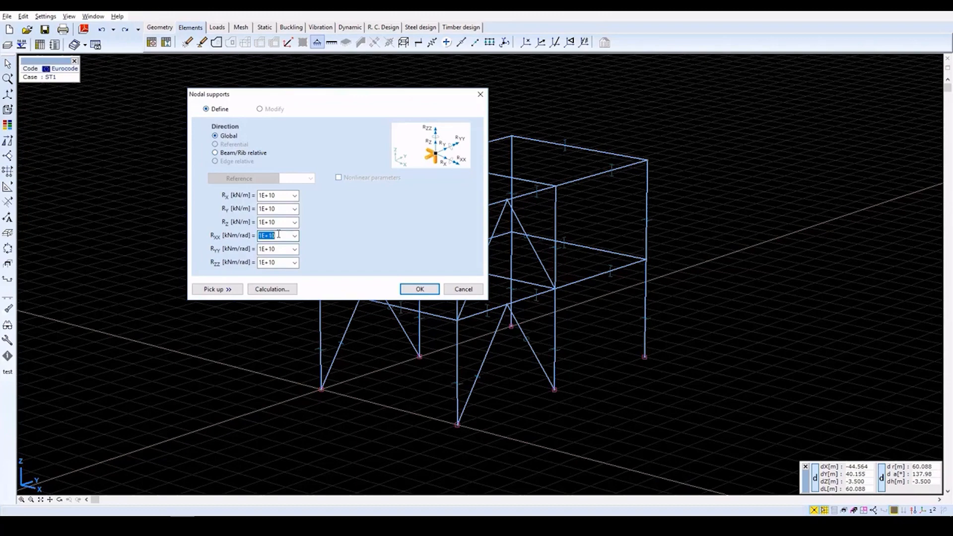
text(0)
key(Tab)
text(0)
key(Tab)
text(0)
key(Tab)
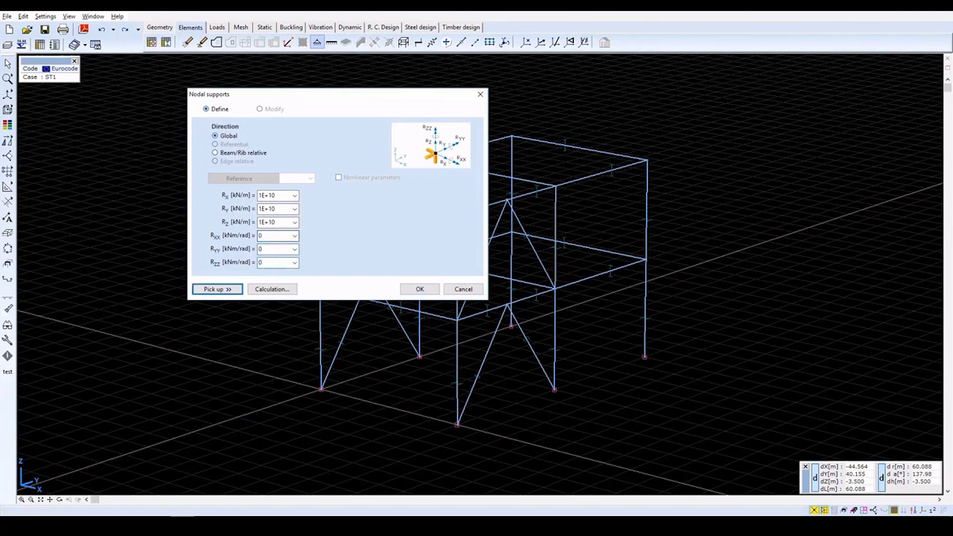
click(420, 289)
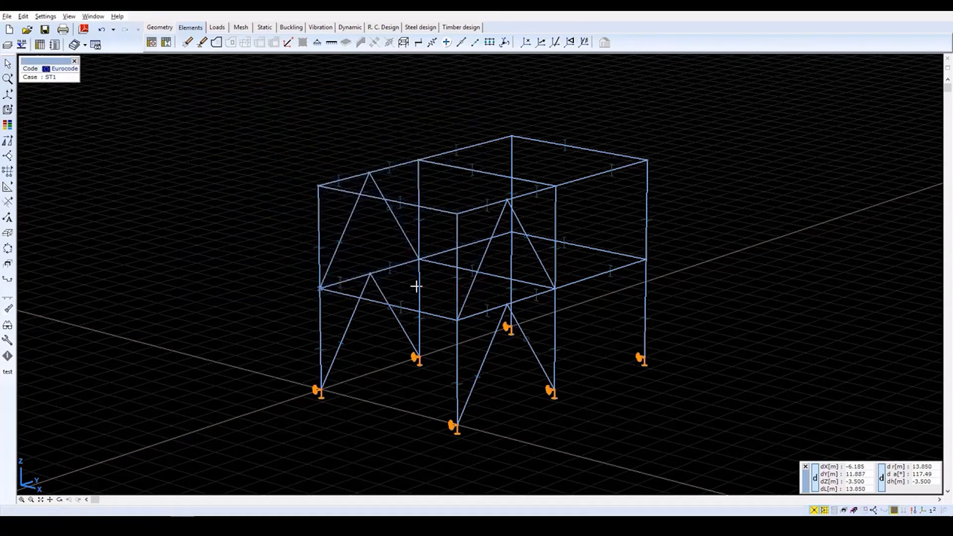
Rename the existing load case ST1 as LIVE LOAD 1 in the load groups and load cases
click(221, 28)
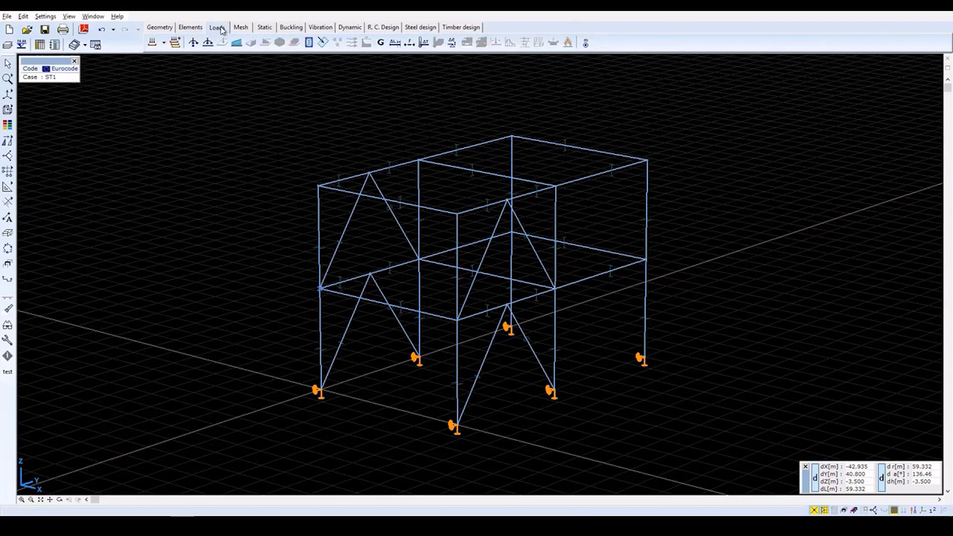
click(152, 43)
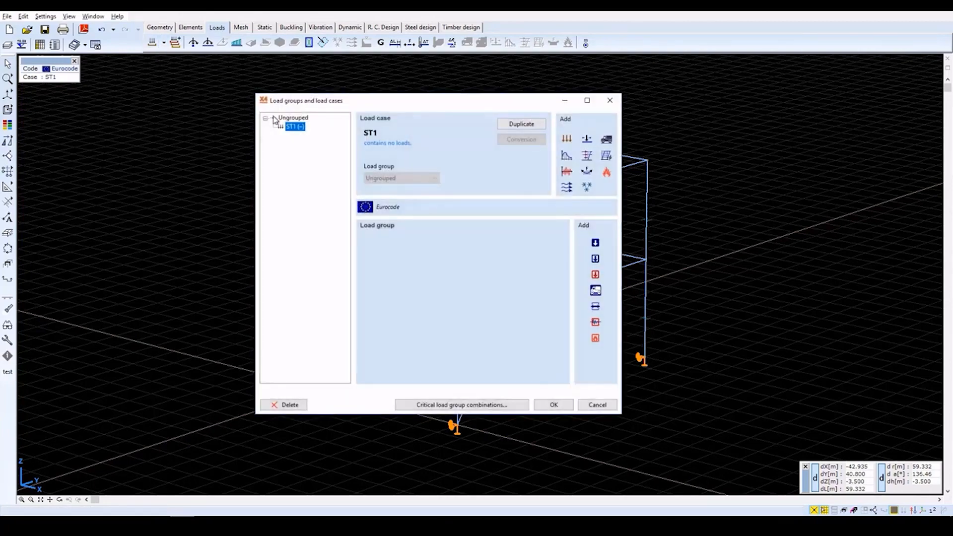
click(296, 127)
text(LiVE LOAD 1)
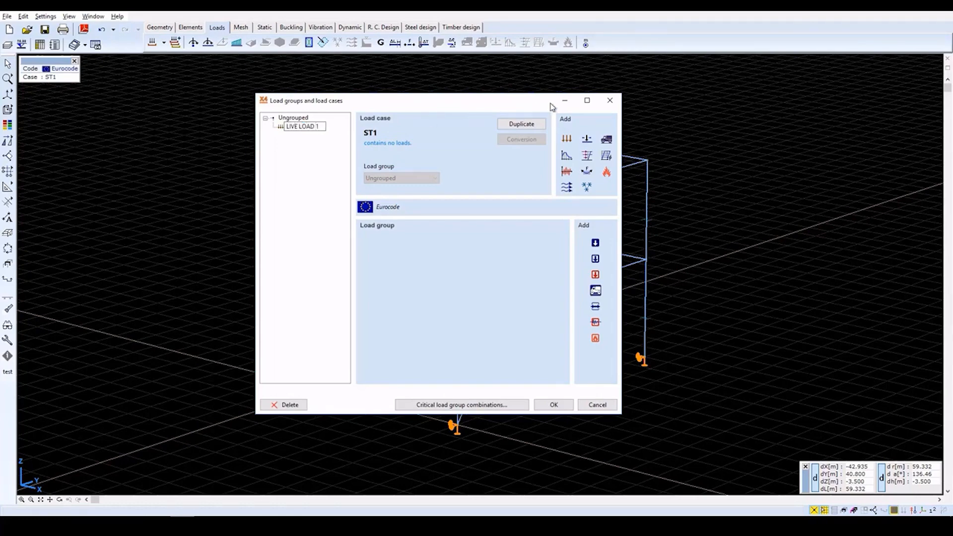
key(Return)
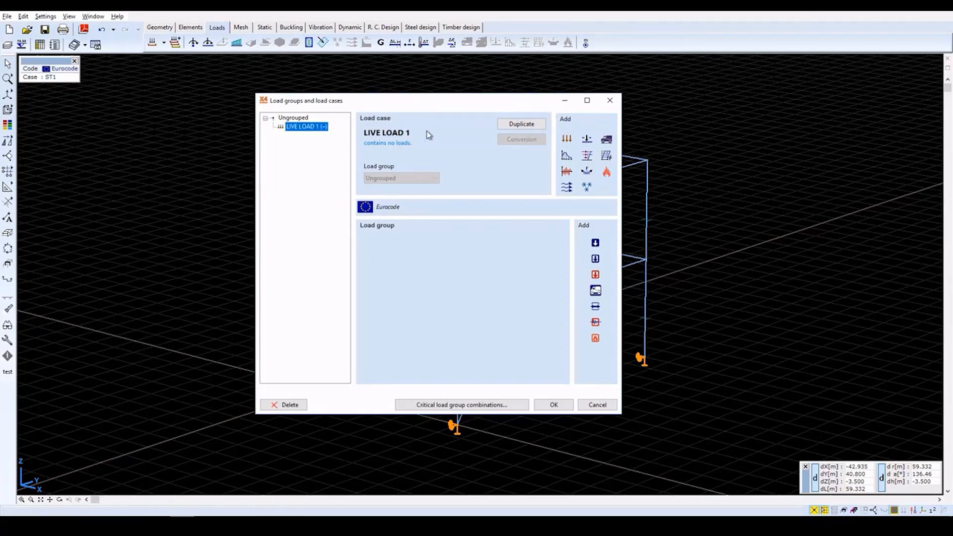
click(563, 405)
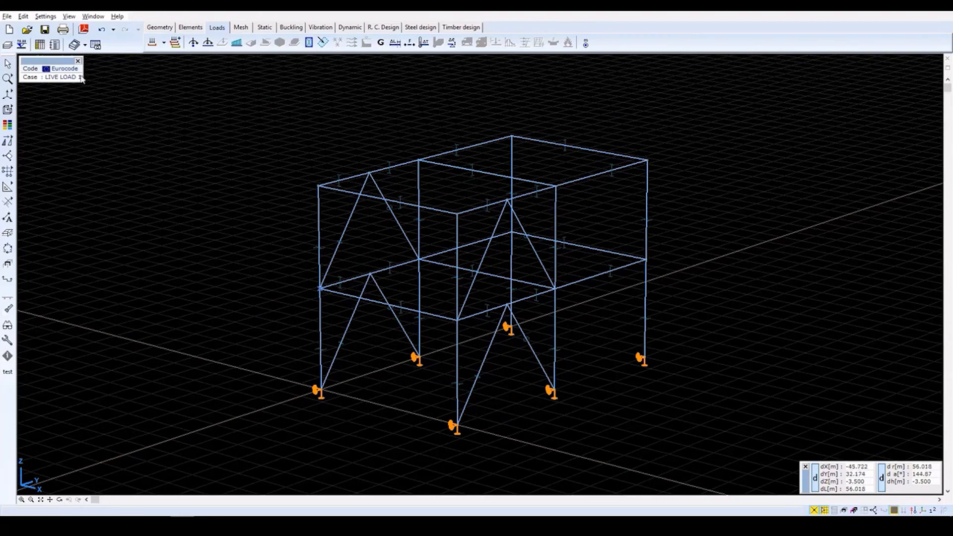
Apply a uniform distributed load of -50 kN/m in global Z to all first-floor beams
click(236, 44)
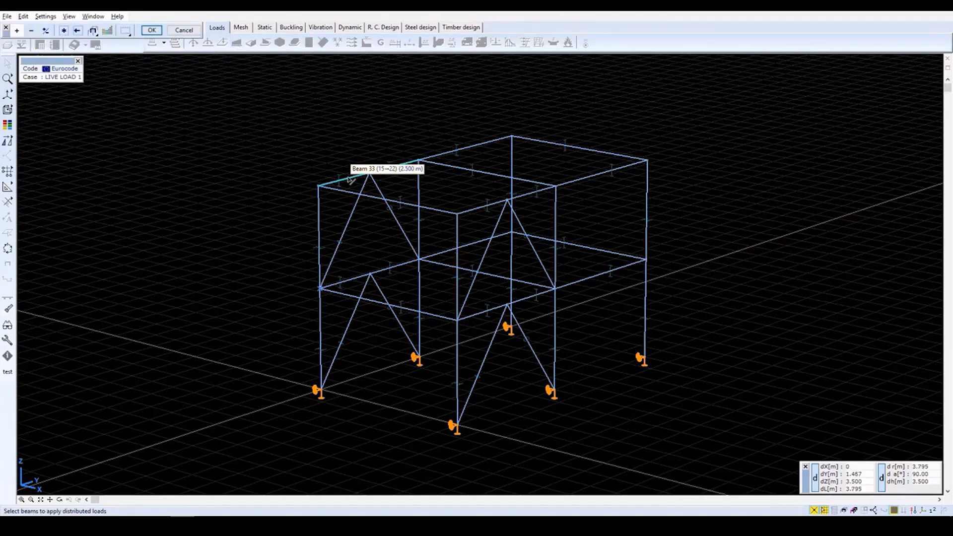
click(352, 283)
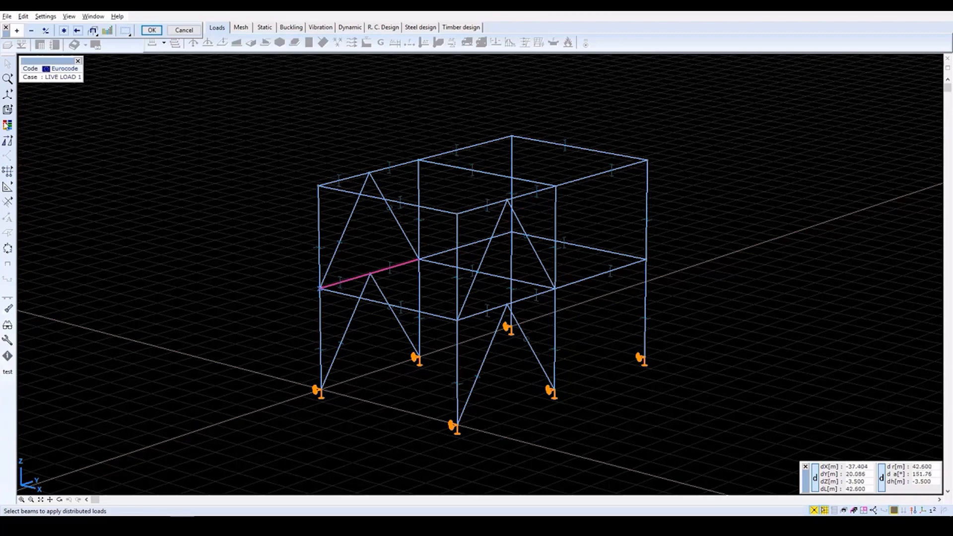
click(8, 93)
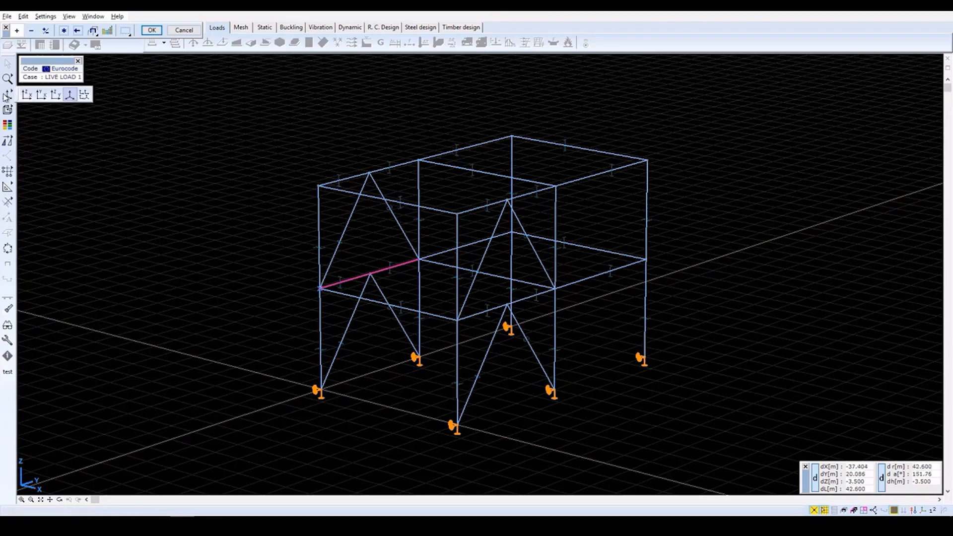
click(56, 95)
drag(159, 267, 801, 287)
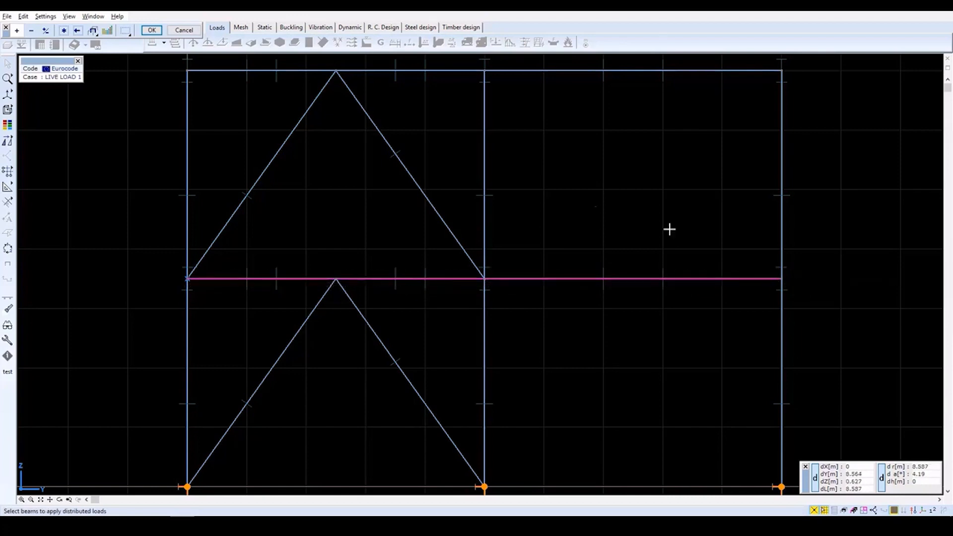
click(68, 499)
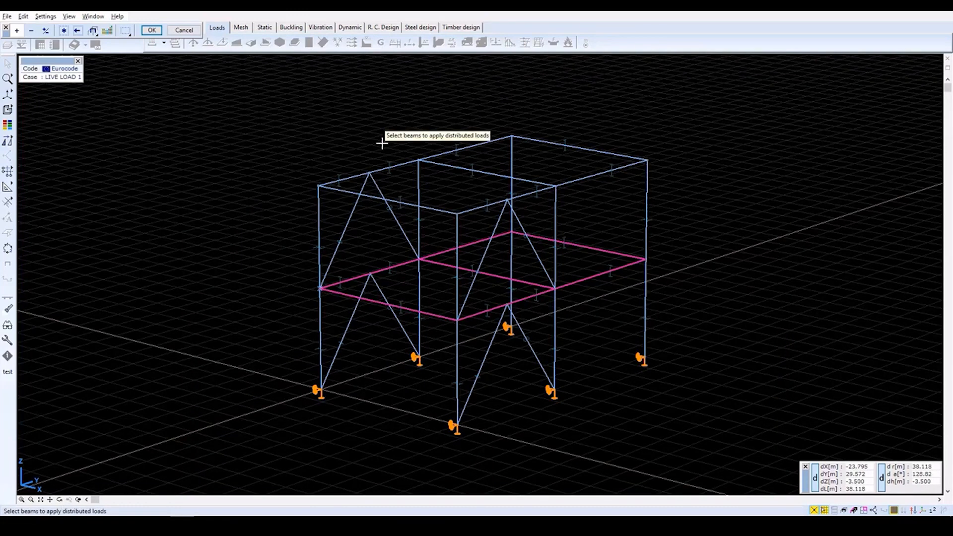
click(151, 30)
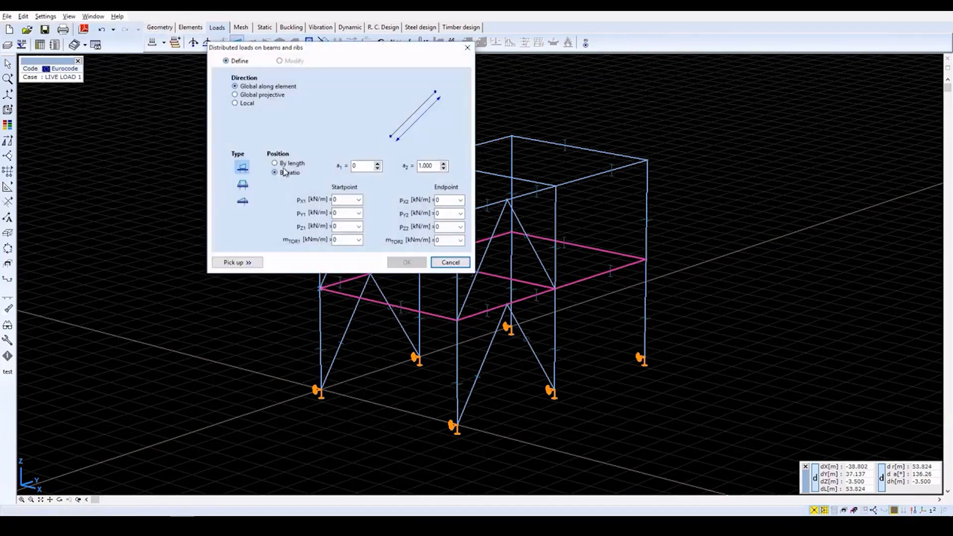
click(338, 213)
click(341, 226)
text(-50)
key(Tab)
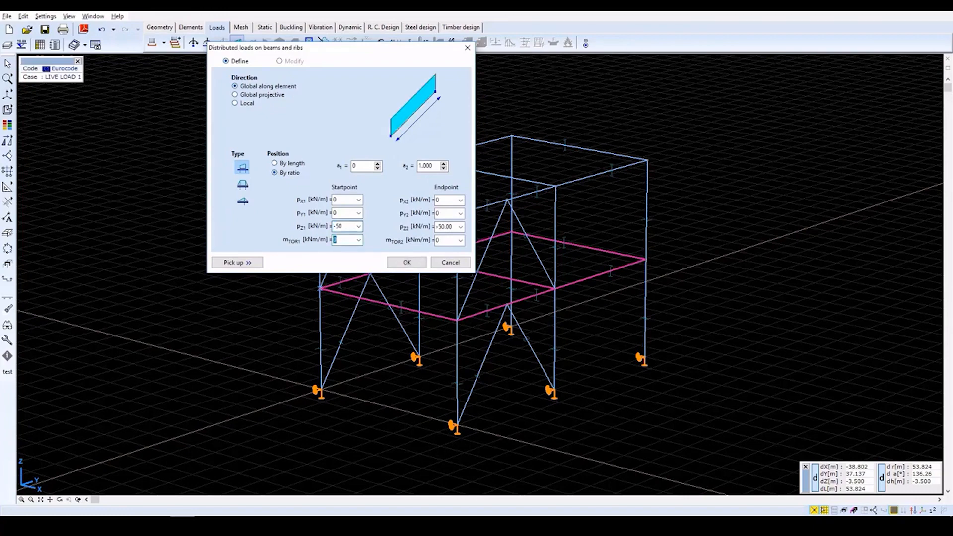
click(405, 262)
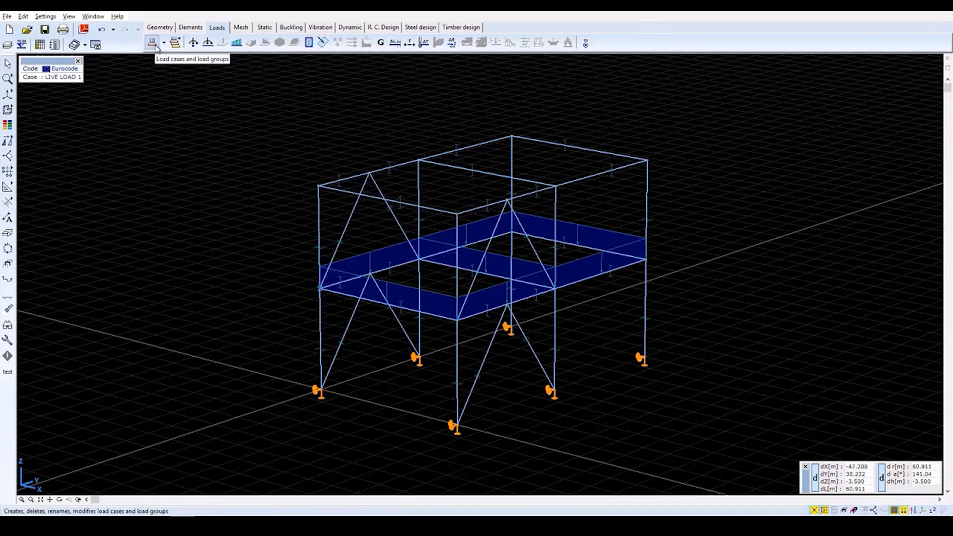
Apply a uniform distributed load of -25 kN/m in global Z to all roof-level beams
click(236, 43)
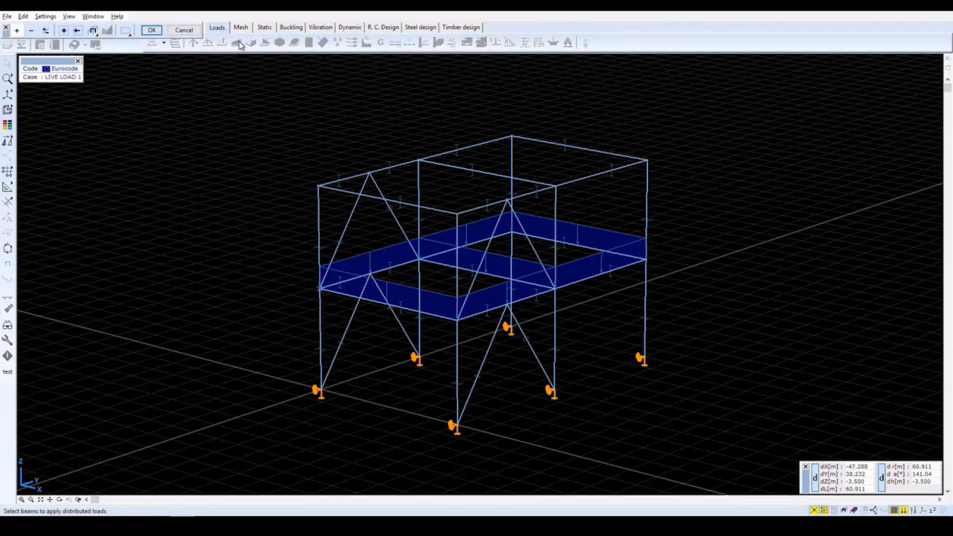
click(81, 500)
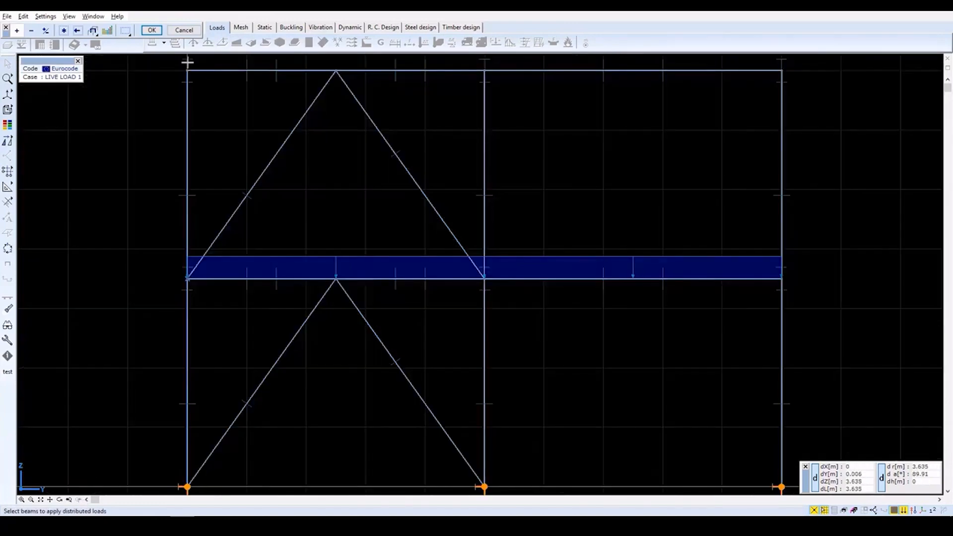
click(781, 72)
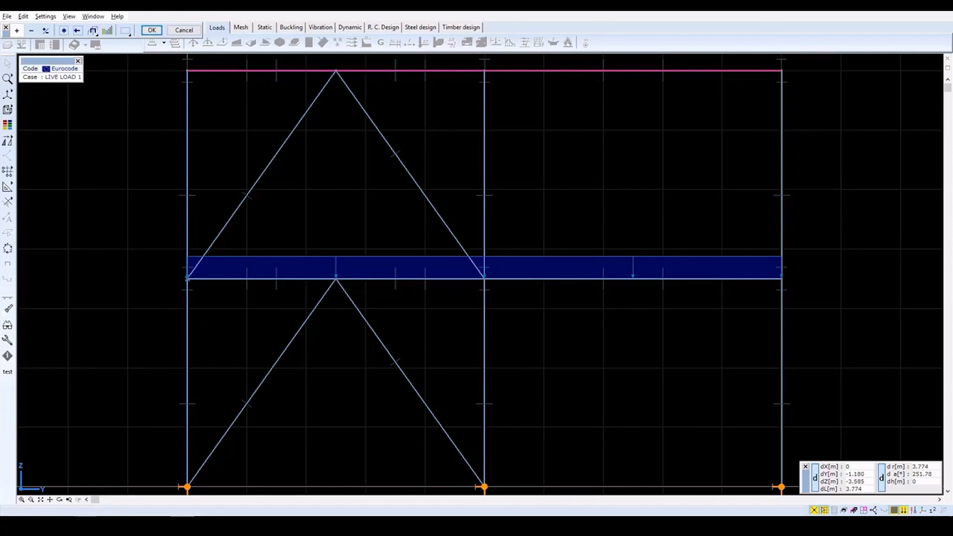
click(69, 500)
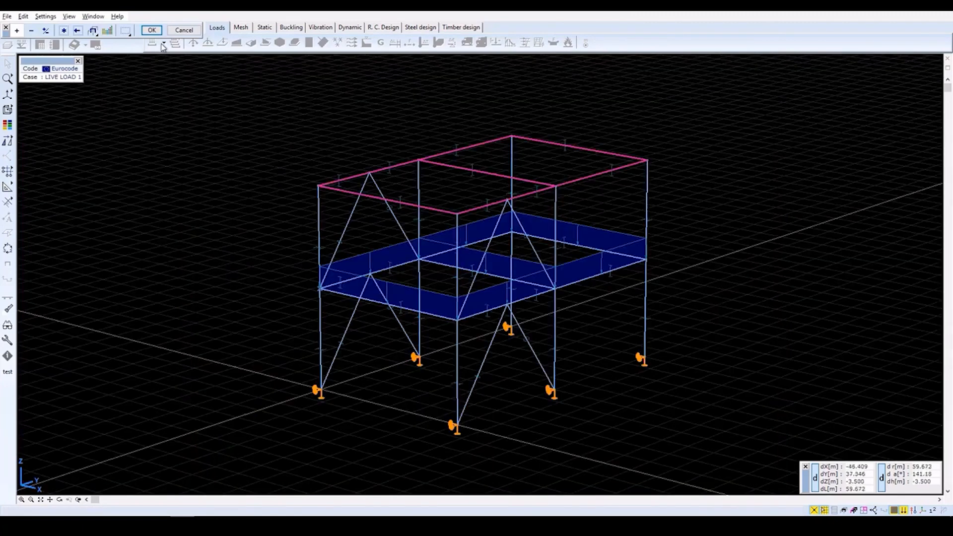
click(152, 30)
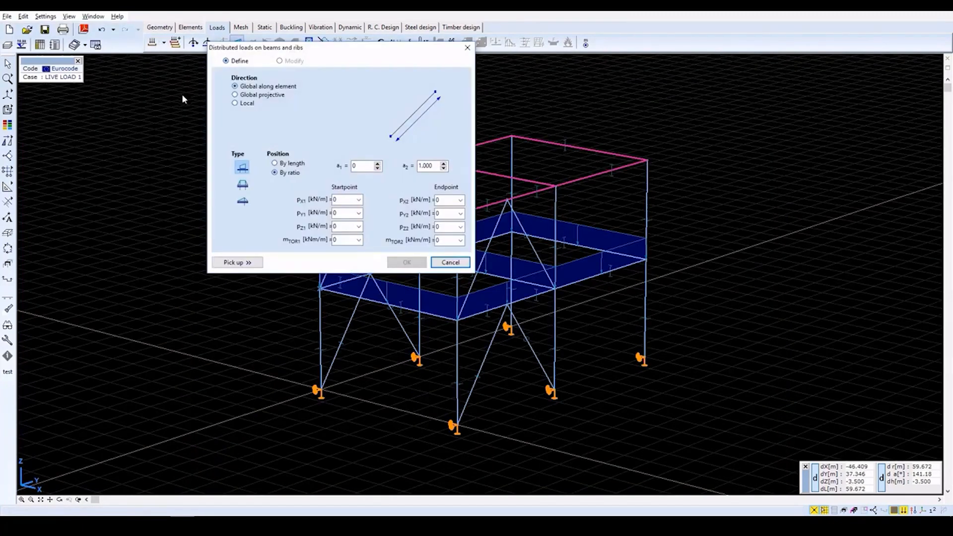
click(344, 226)
text(-25)
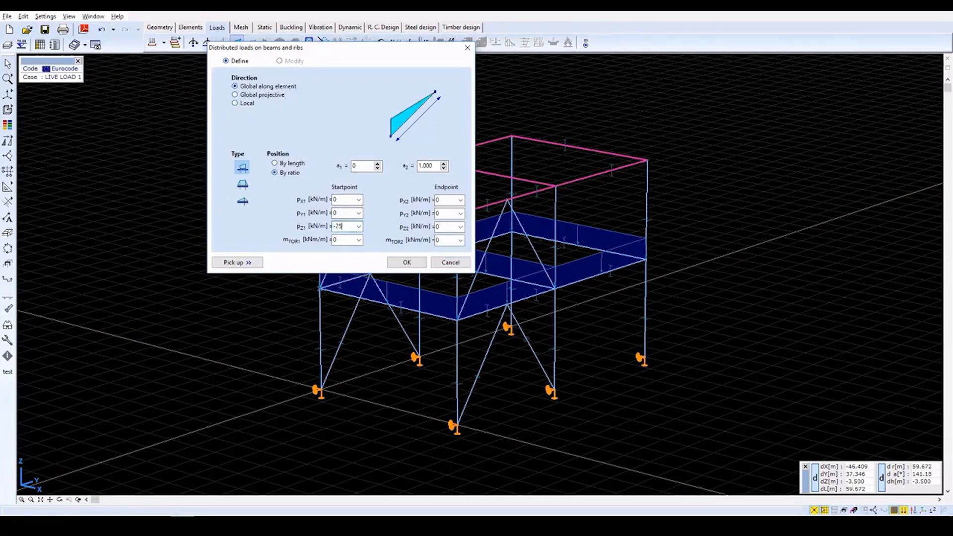
key(Tab)
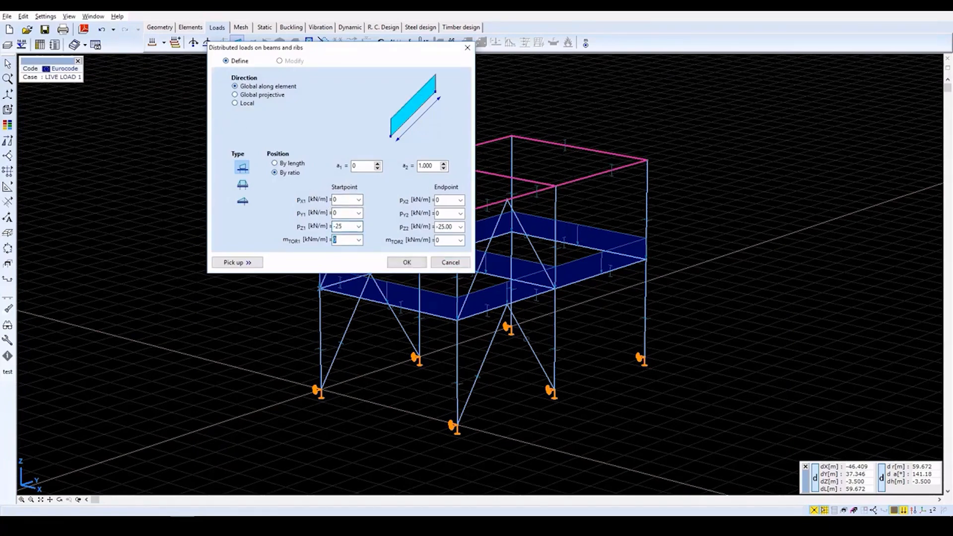
click(407, 264)
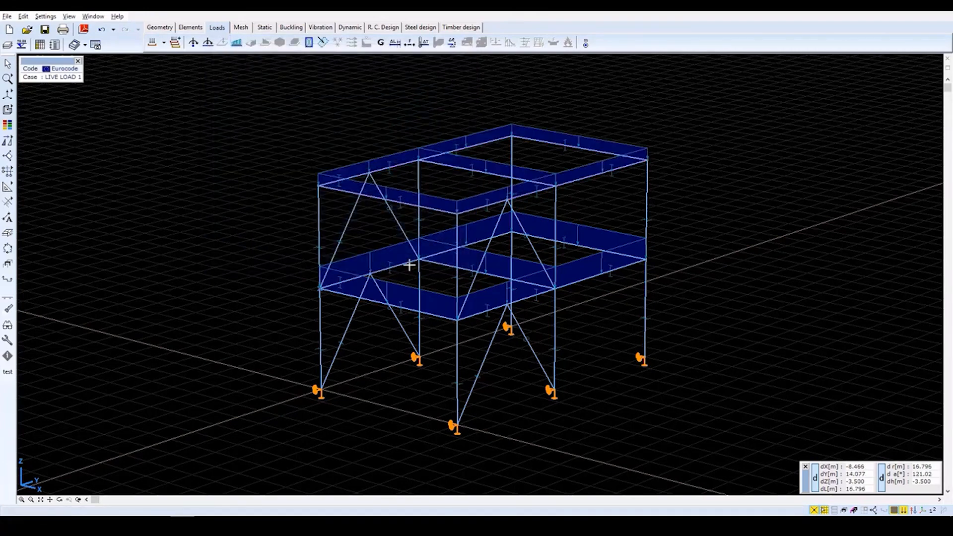
Add a static load case named WIND and make it the active case
click(153, 44)
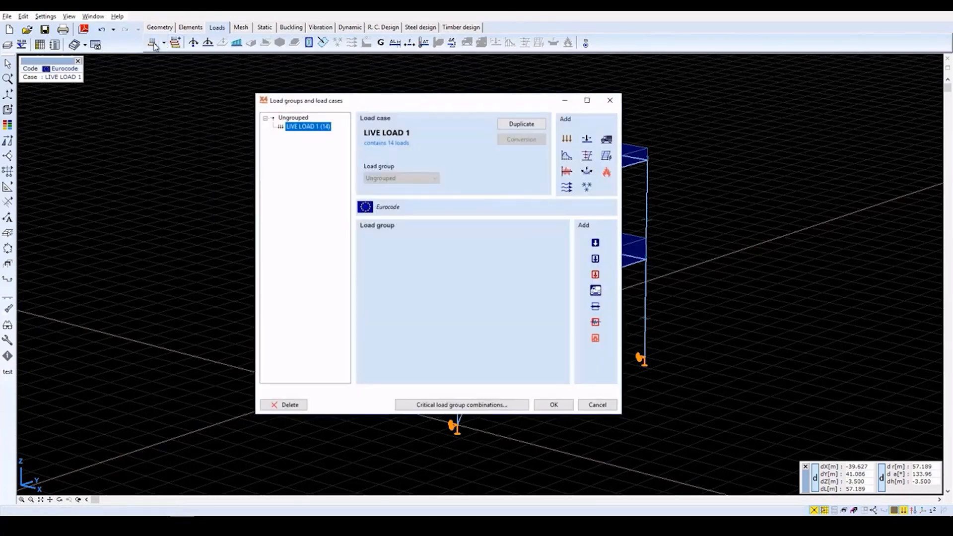
click(566, 138)
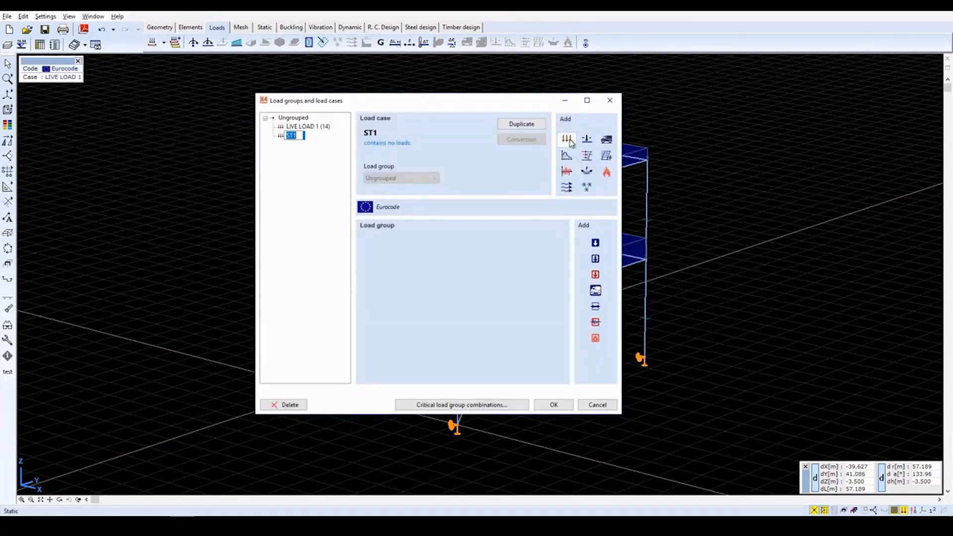
text(WiN)
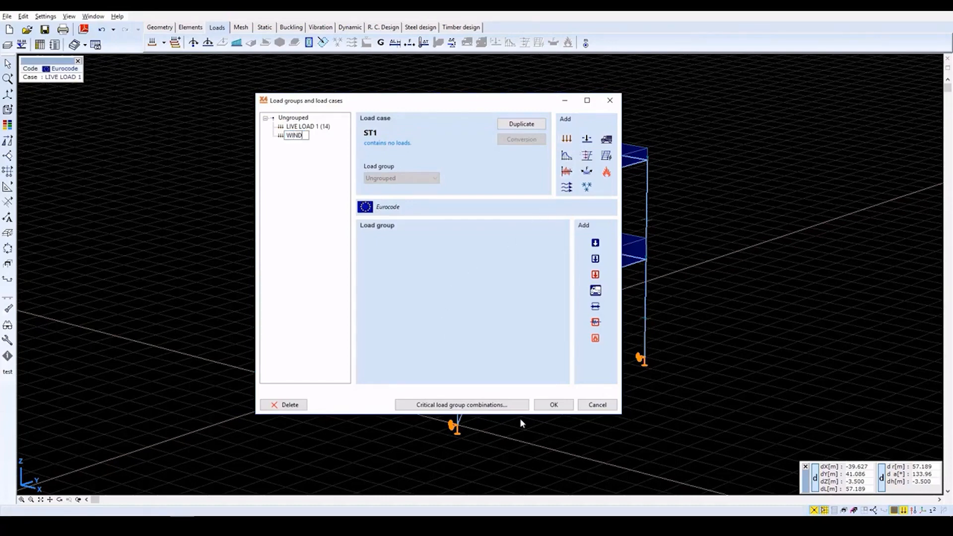
click(552, 405)
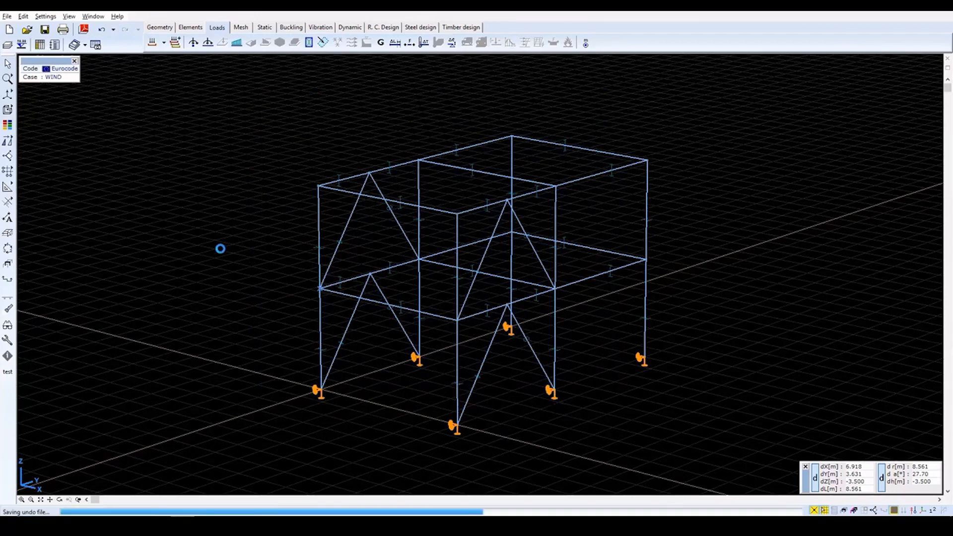
Apply a uniform distributed load of 6 kN/m in global X to both storeys of the two outer columns on the windward side
click(237, 44)
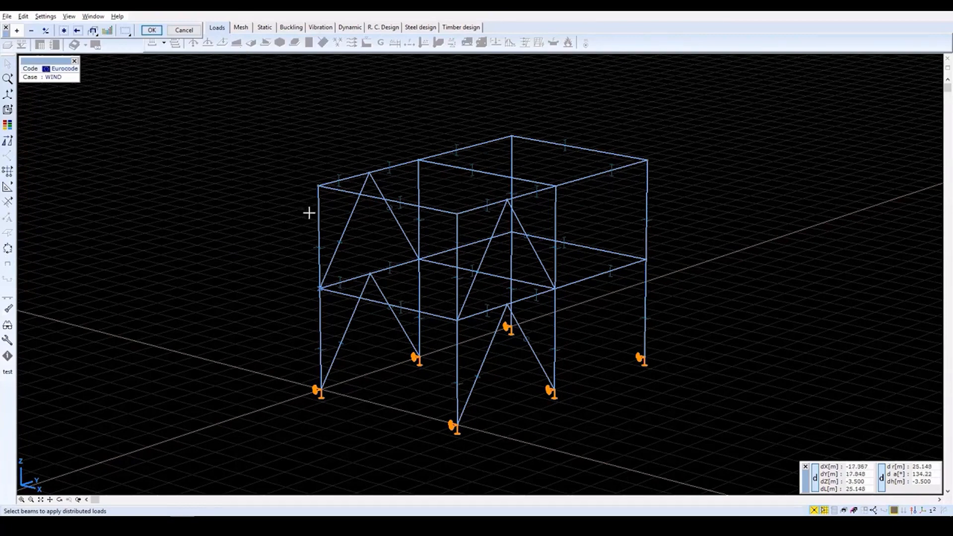
click(321, 223)
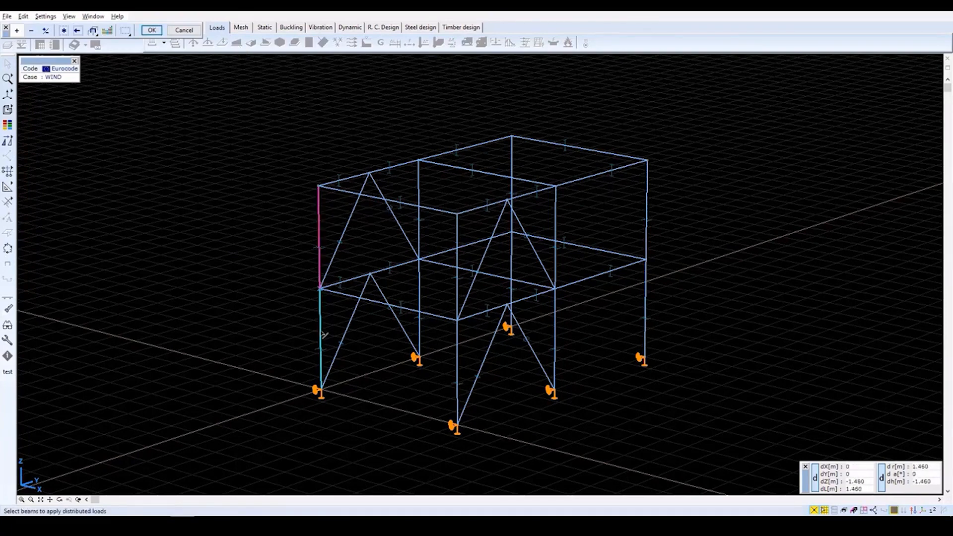
click(321, 333)
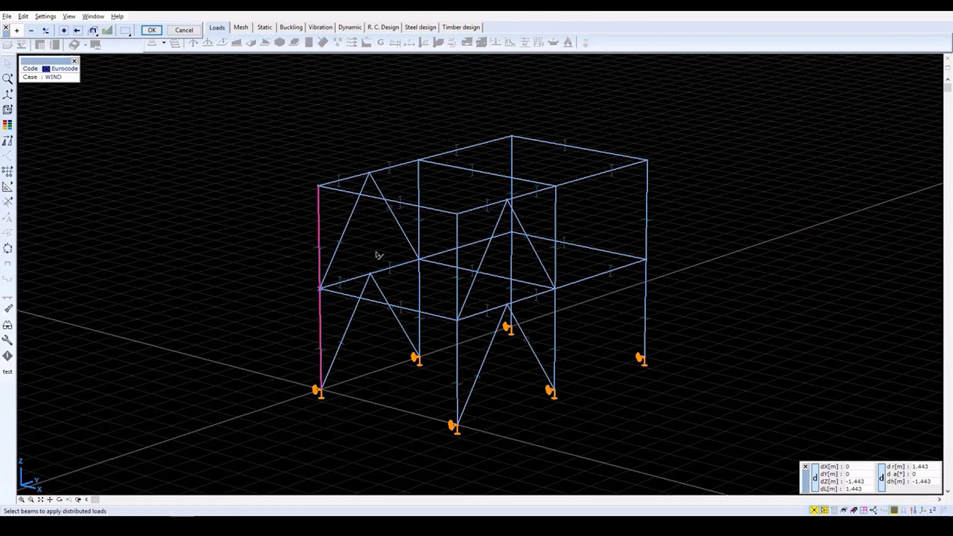
click(512, 156)
click(513, 251)
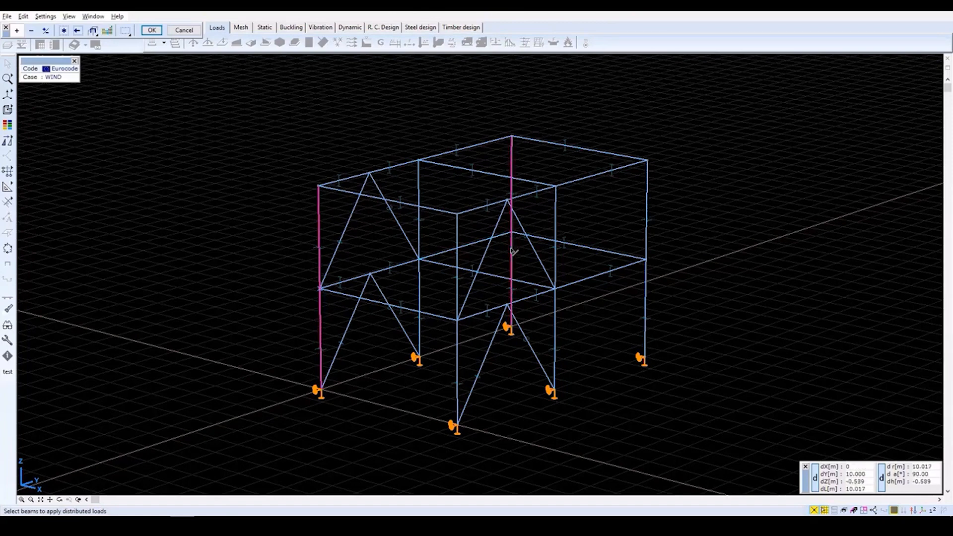
click(150, 30)
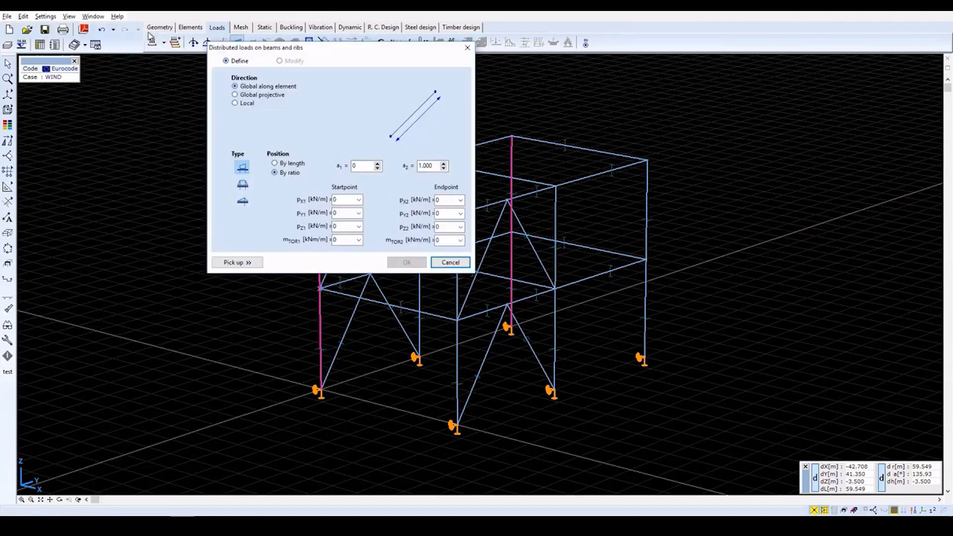
click(346, 200)
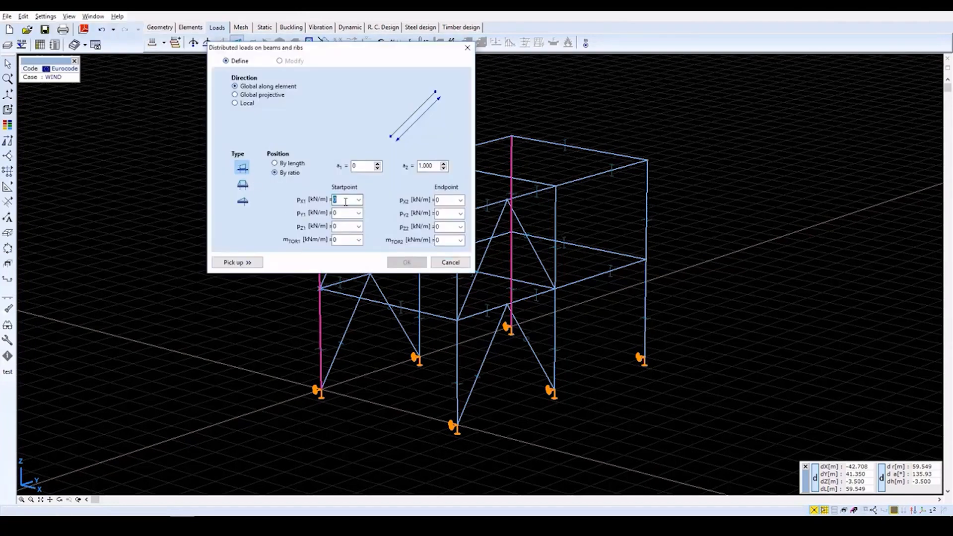
text(6)
key(Tab)
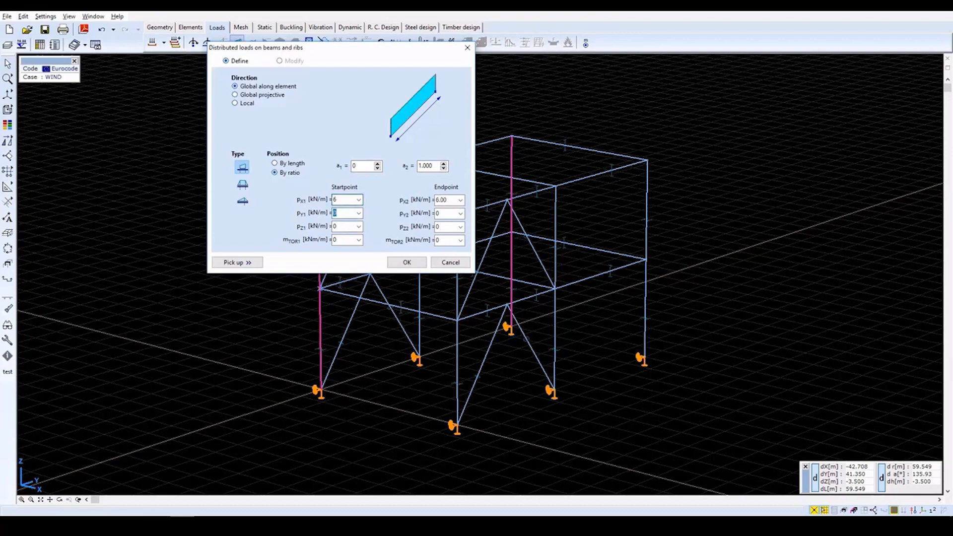
click(395, 263)
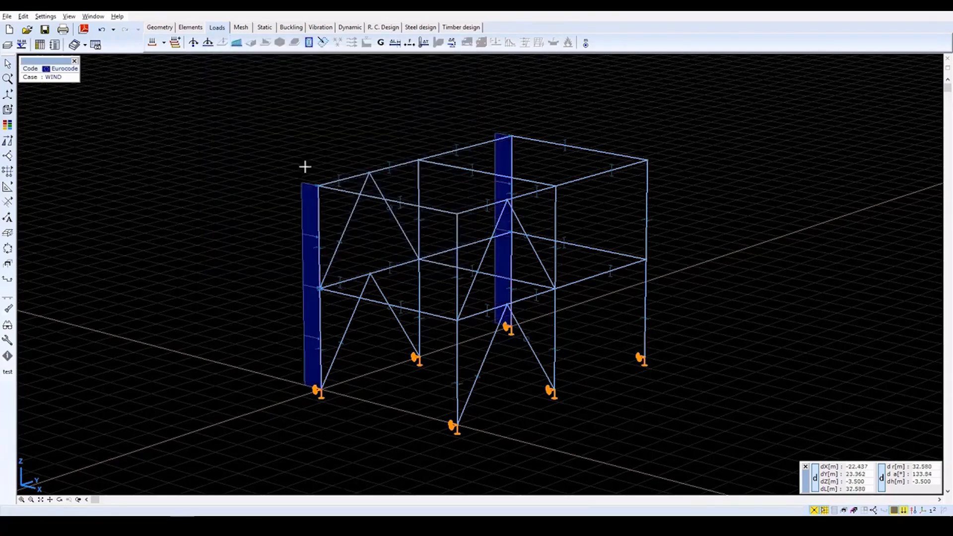
Apply a uniform distributed load of 12 kN/m in global X to both storeys of the middle windward column
click(236, 44)
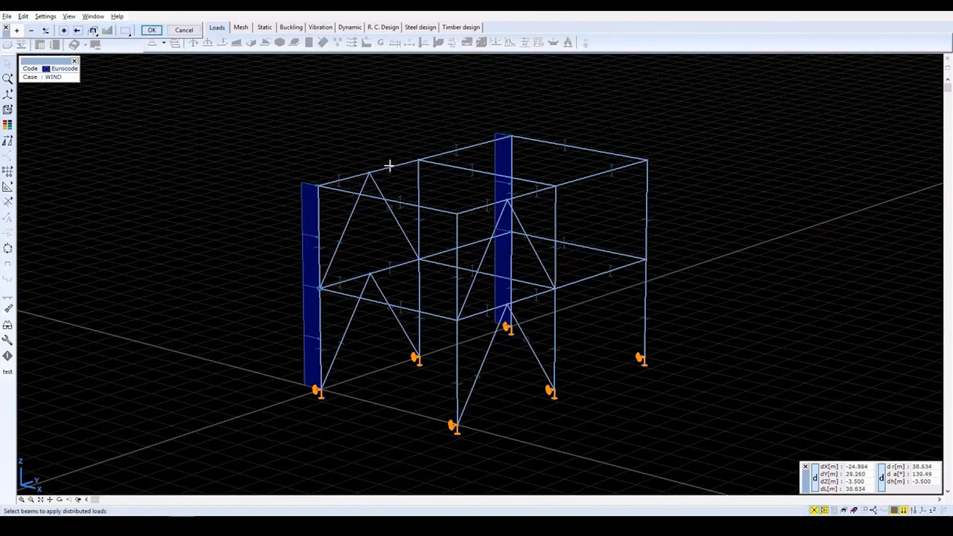
click(419, 183)
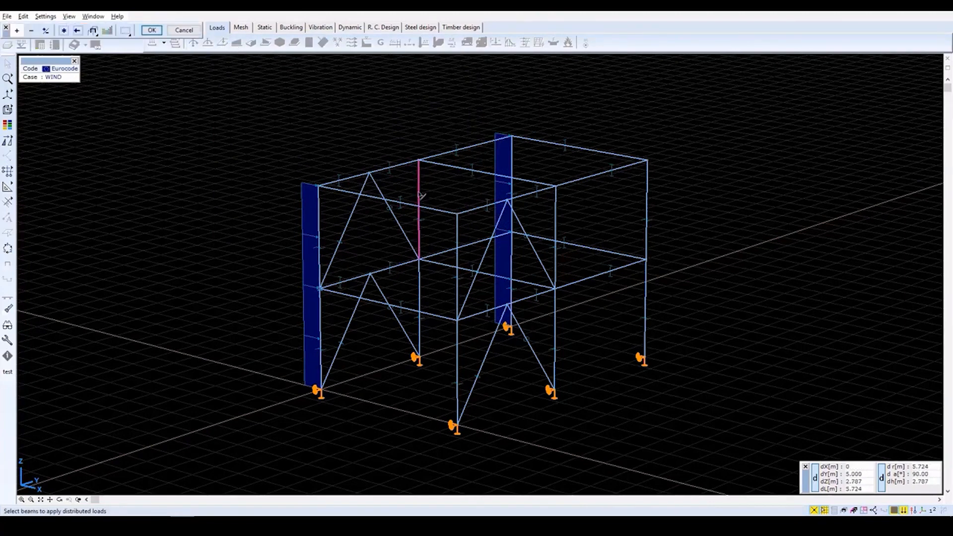
click(422, 278)
click(153, 31)
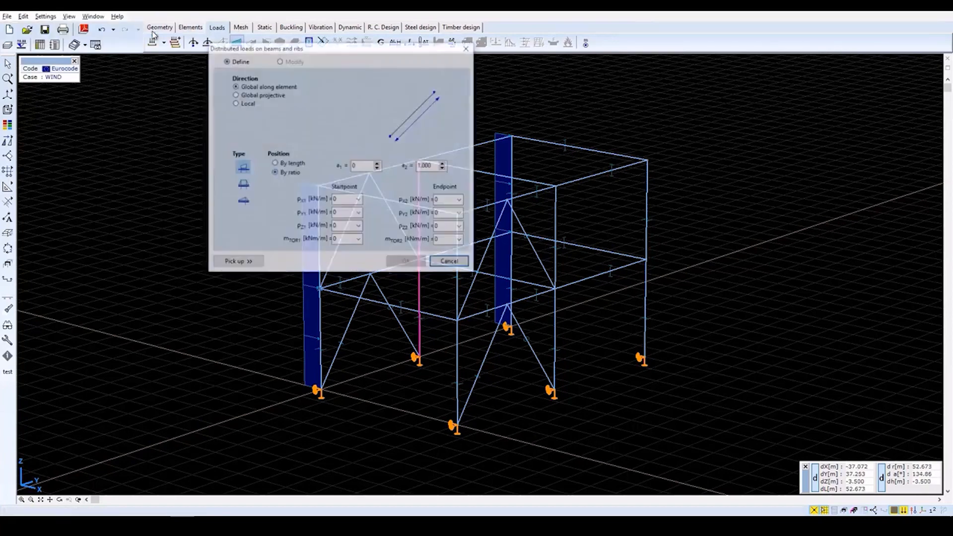
click(347, 200)
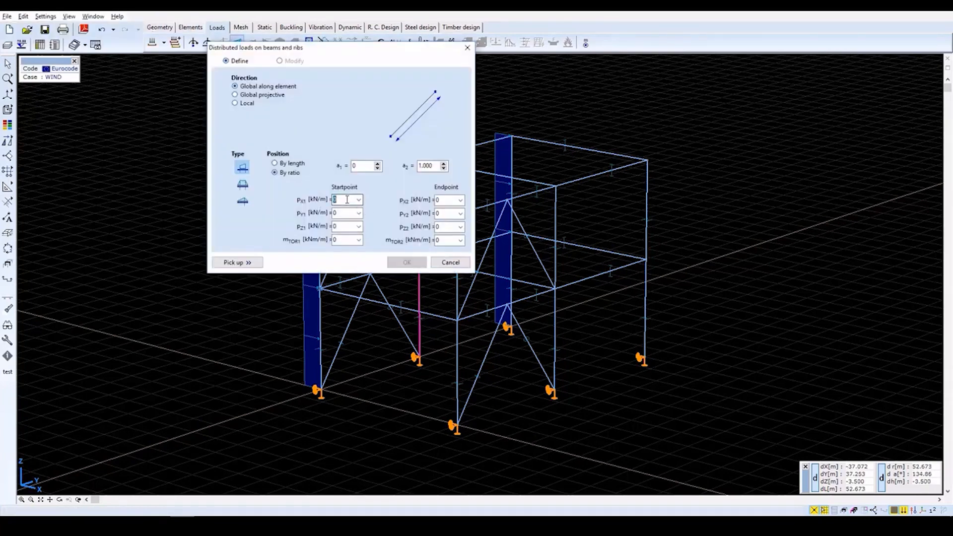
text(12)
key(Tab)
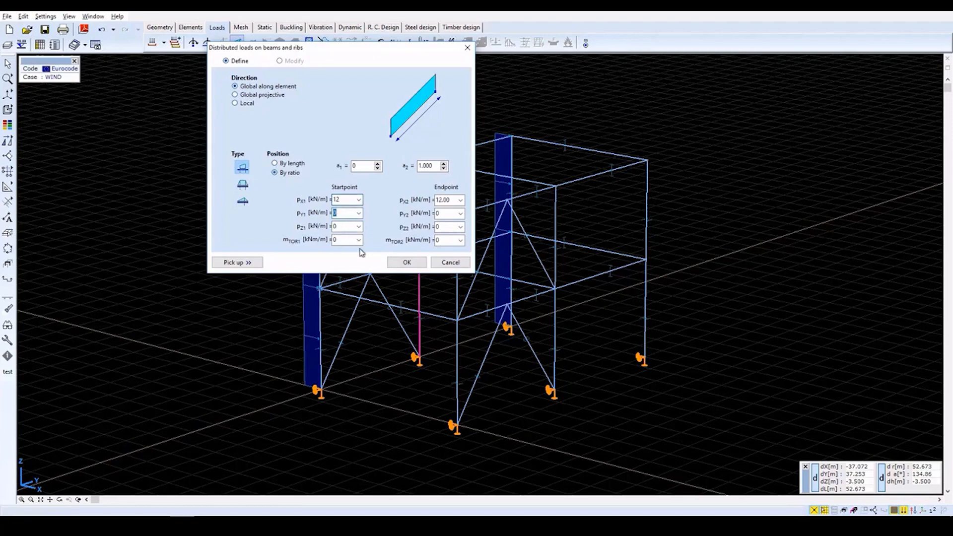
click(406, 262)
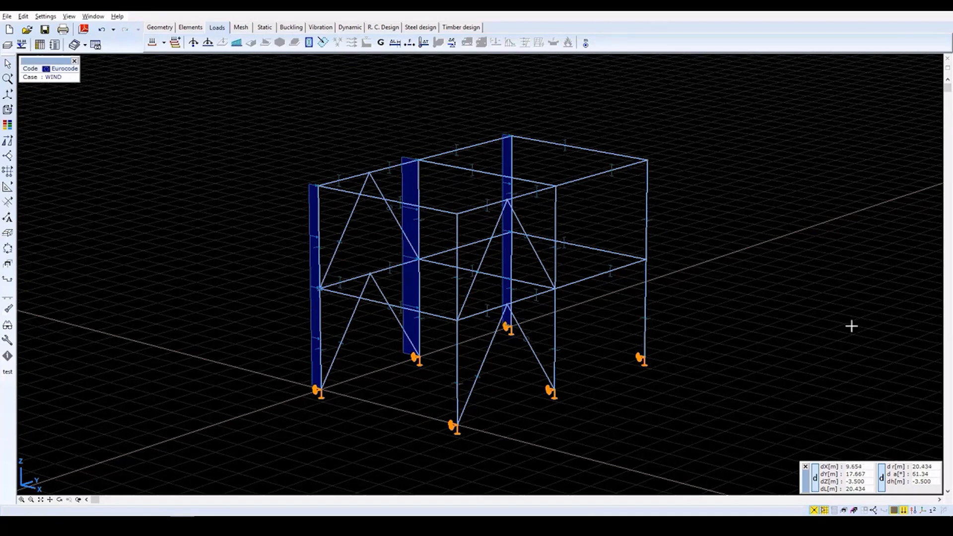
Create a custom ULS load combination by load cases with factors of 1.5 for both LIVE LOAD 1 and WIND
click(175, 44)
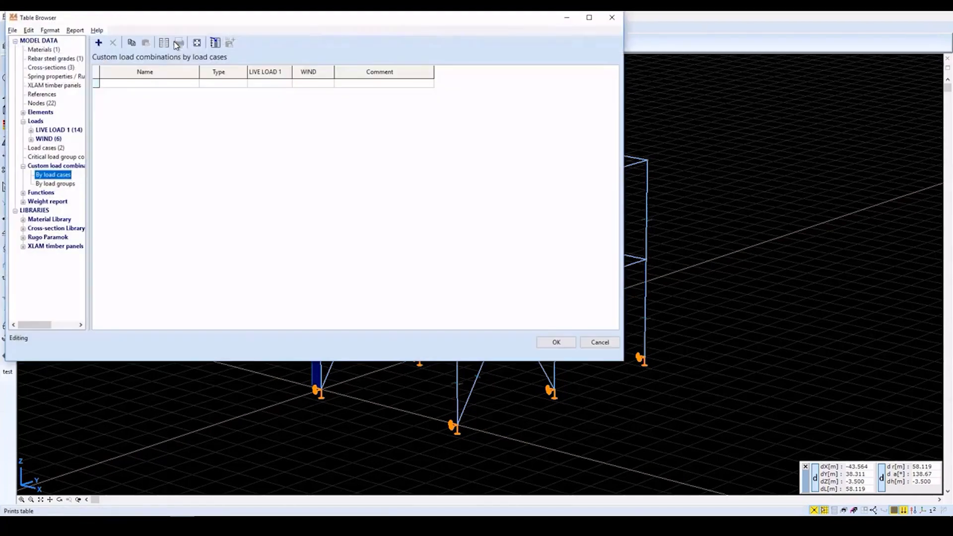
click(97, 44)
key(Return)
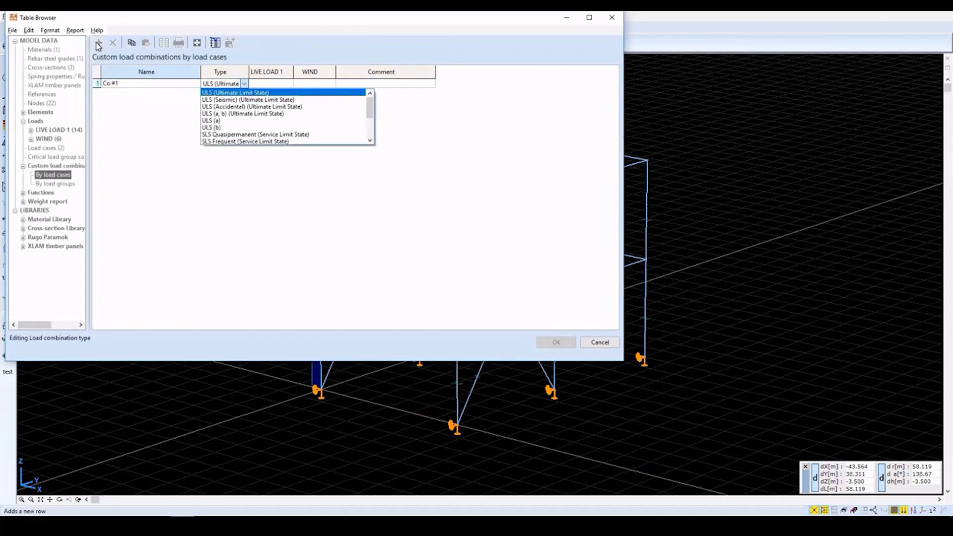
click(232, 92)
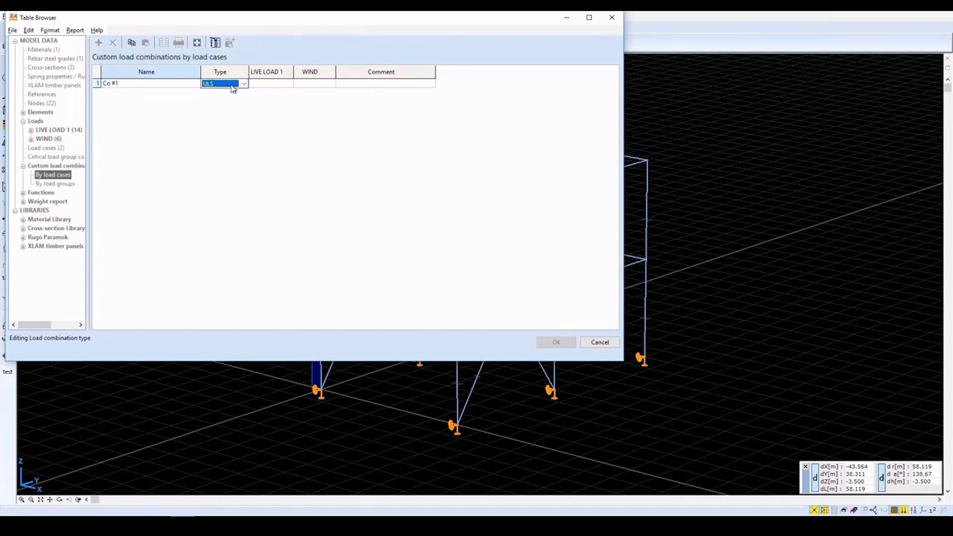
key(Return)
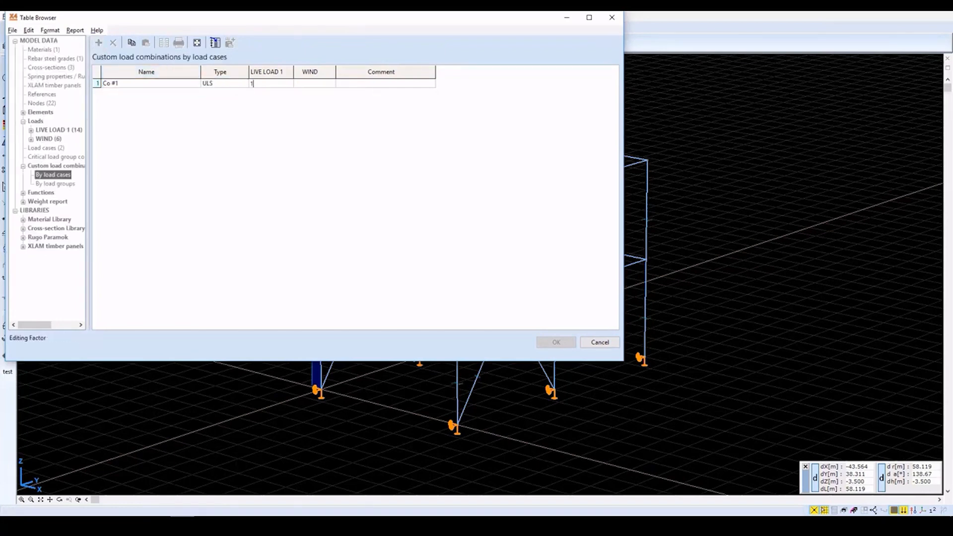
key(Return)
text(1.5)
key(Return)
click(233, 87)
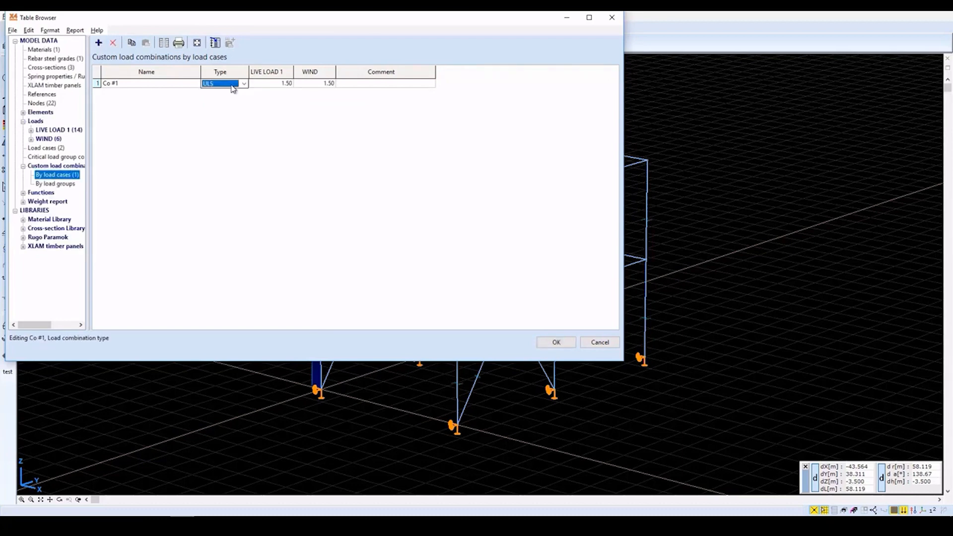
click(552, 341)
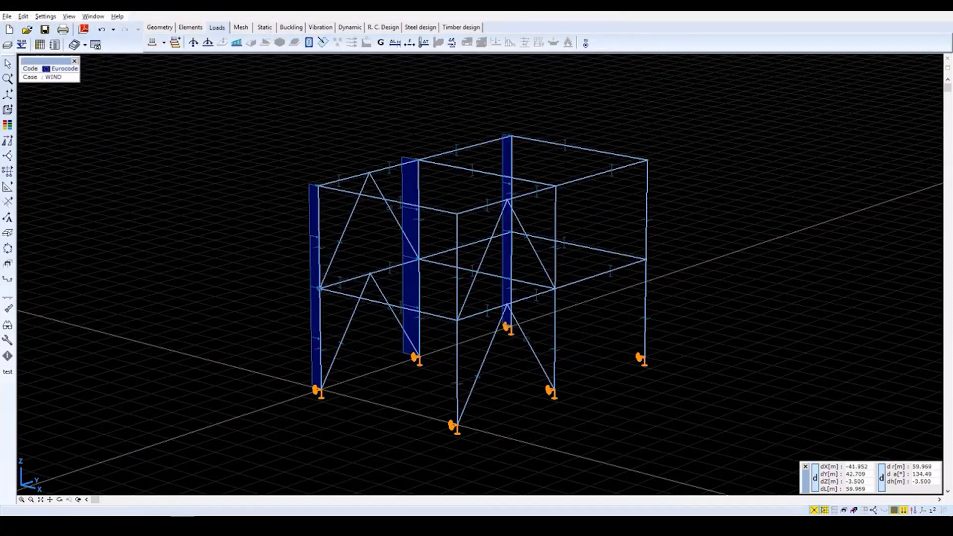
Turn off the display of all load symbols and cross-section shapes in the model view
click(8, 327)
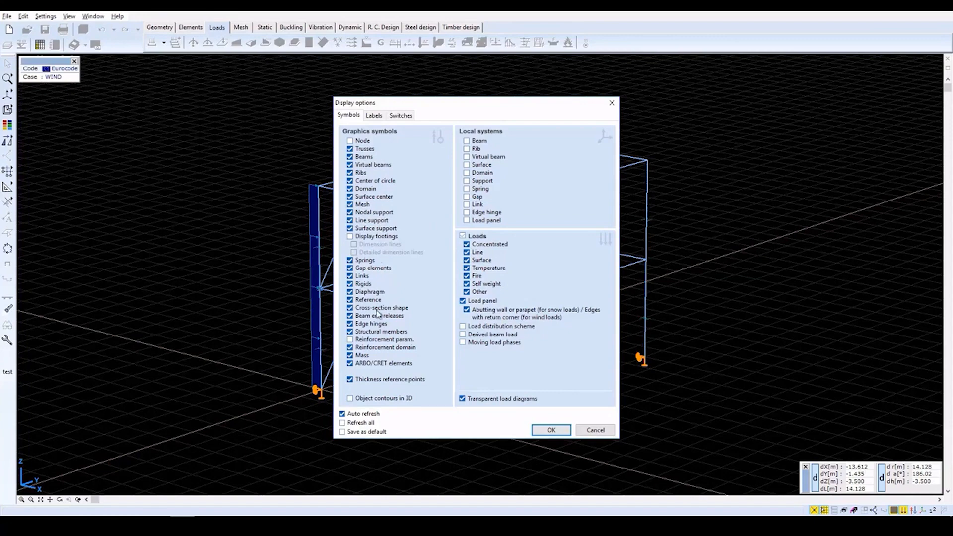
click(462, 236)
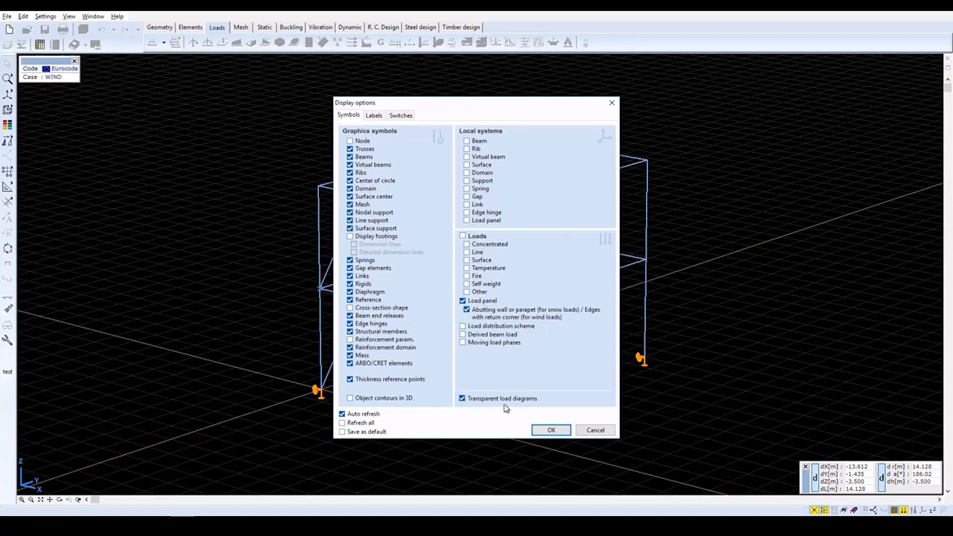
click(375, 116)
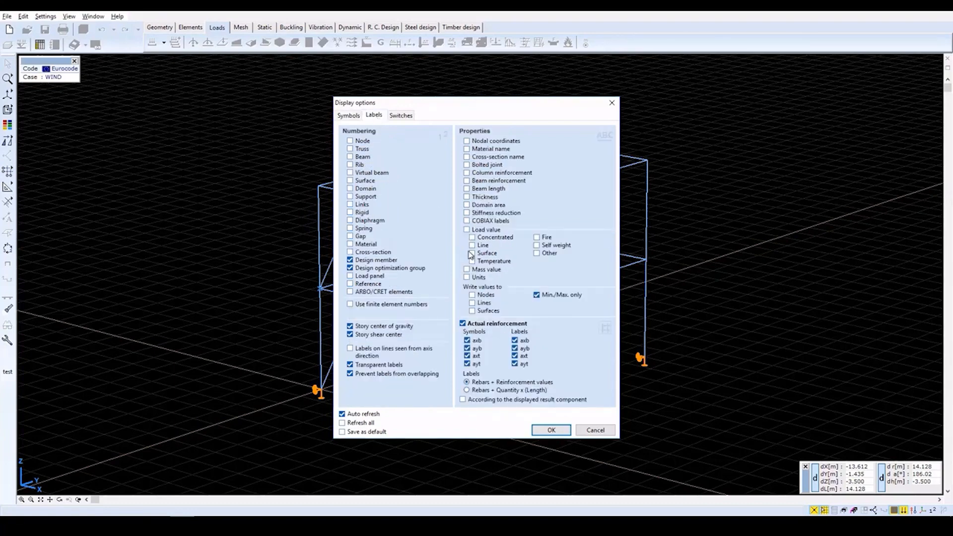
click(551, 431)
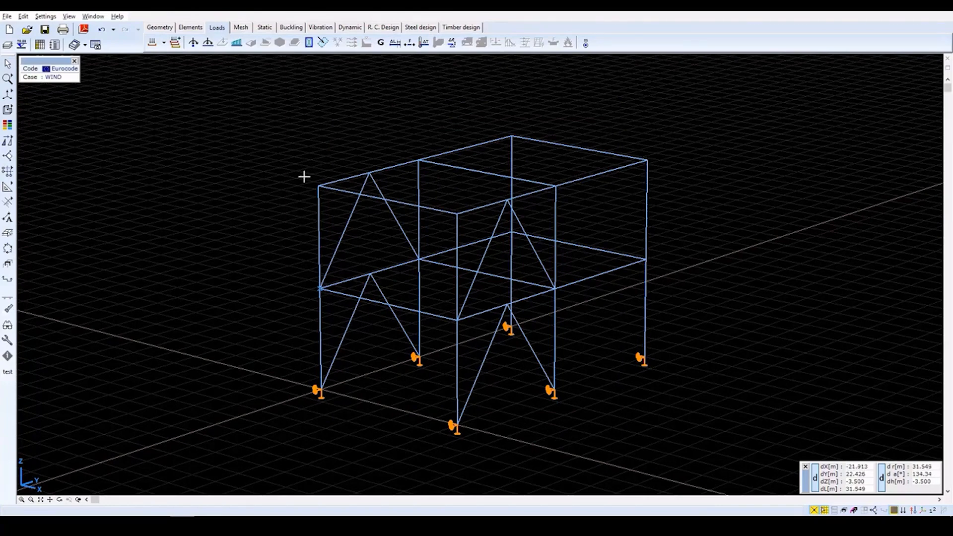
Run the linear static analysis of the frame, expand its statistics and close the completed run
click(267, 28)
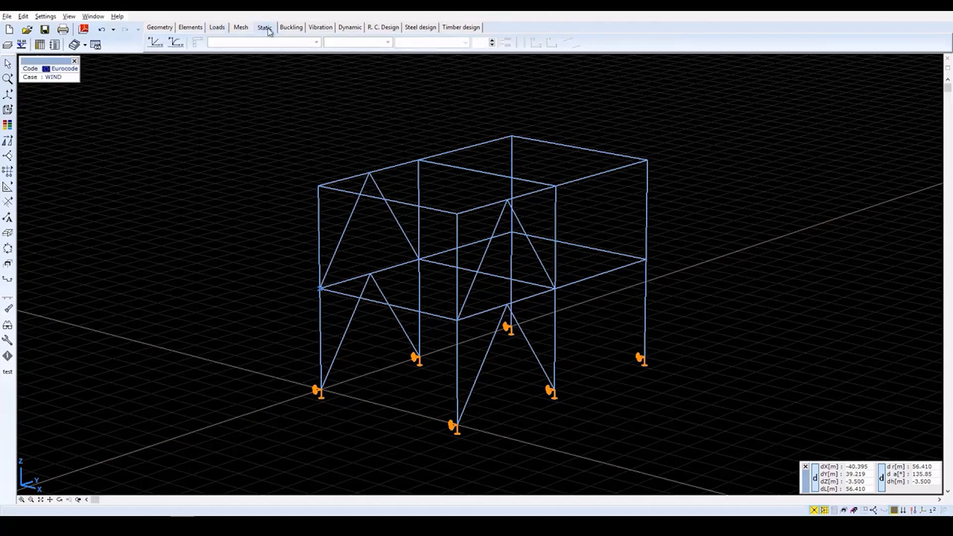
click(155, 44)
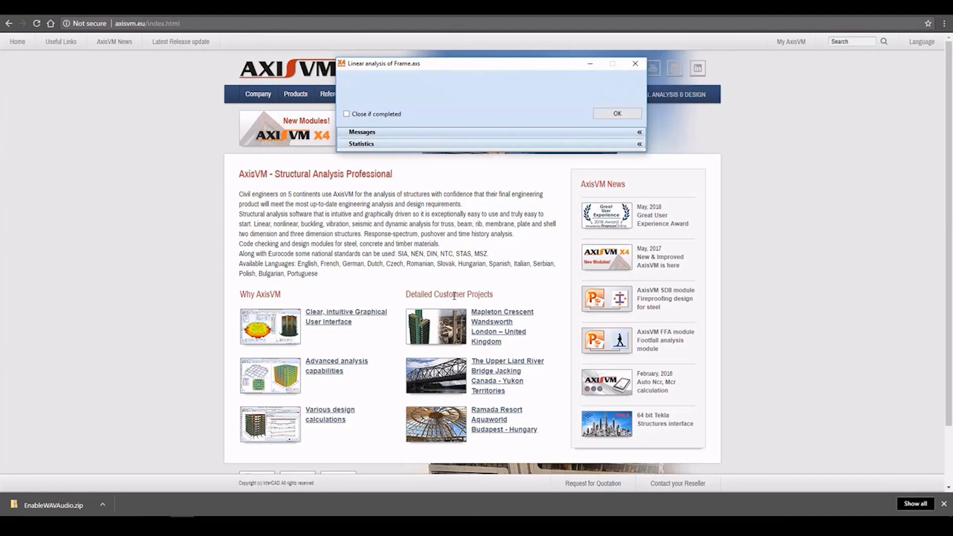
click(639, 144)
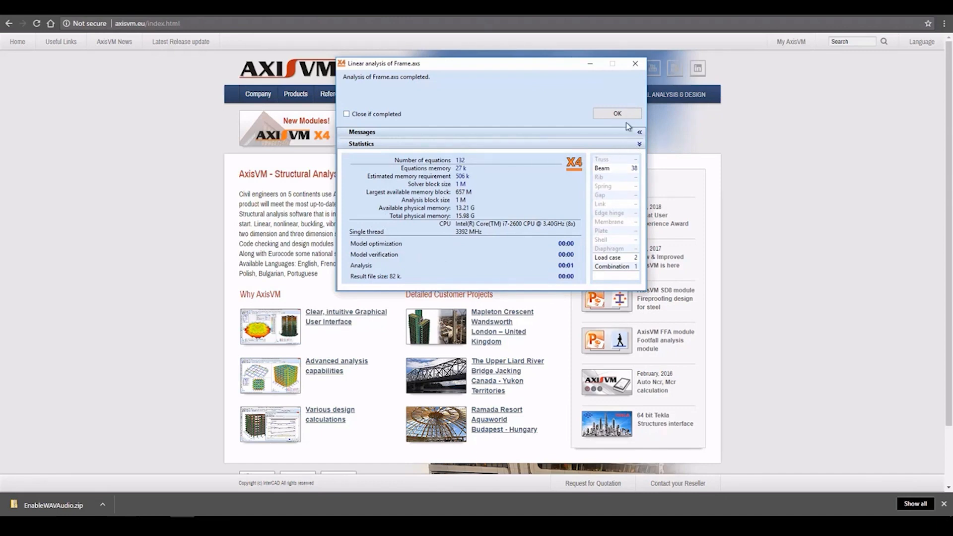
click(618, 114)
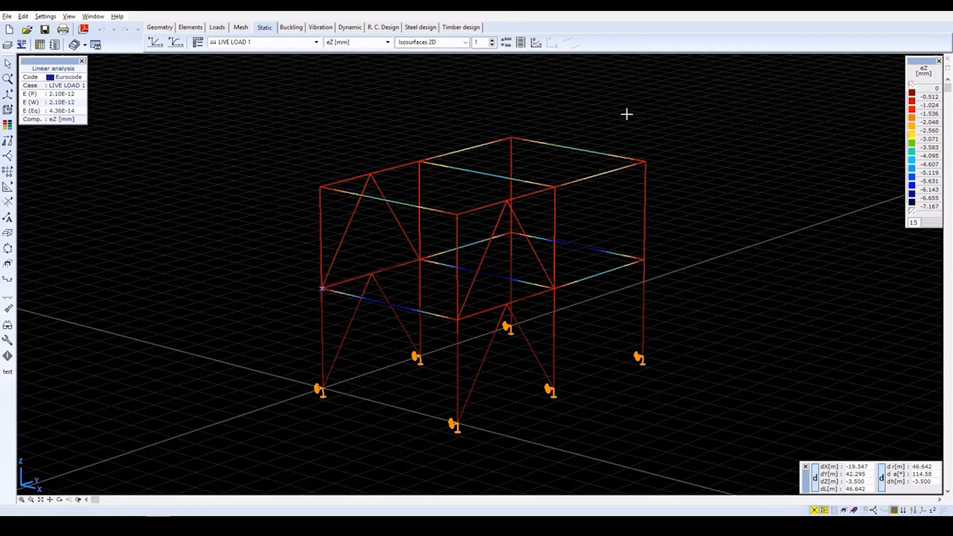
Show the eZ displacement results of the Co #1 (ULS) combination in Diagram display mode
click(315, 43)
click(251, 79)
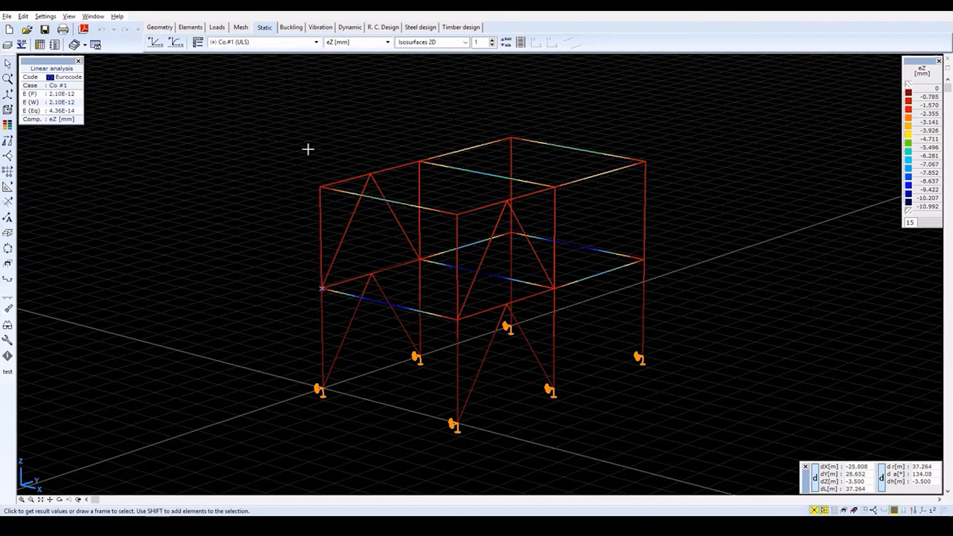
click(419, 44)
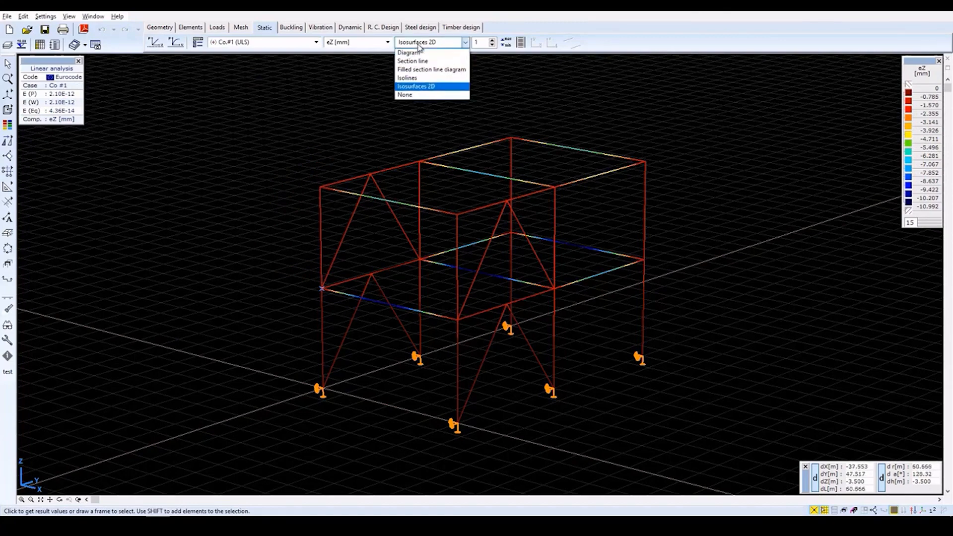
click(417, 53)
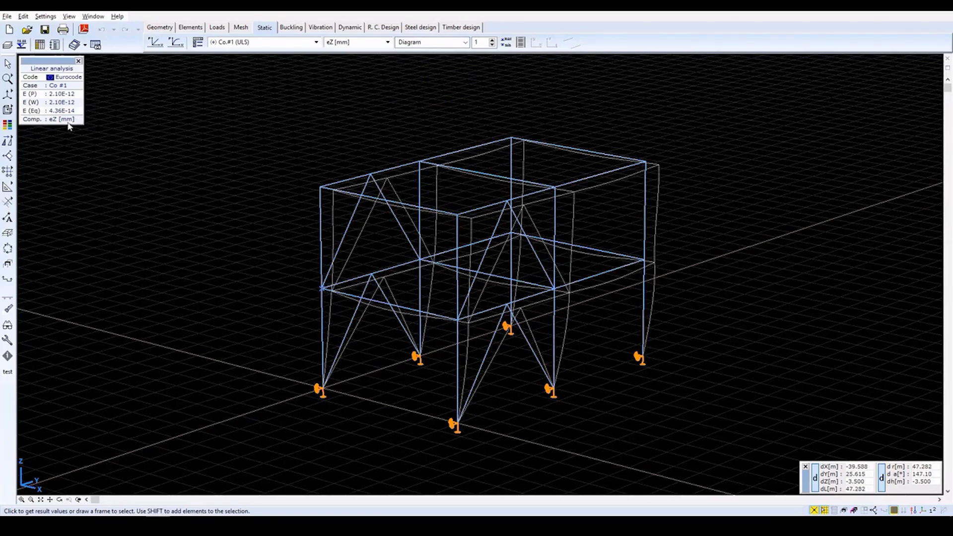
Examine the deformed shape of the whole frame projected onto the X-Z plane
mouse_move(14, 141)
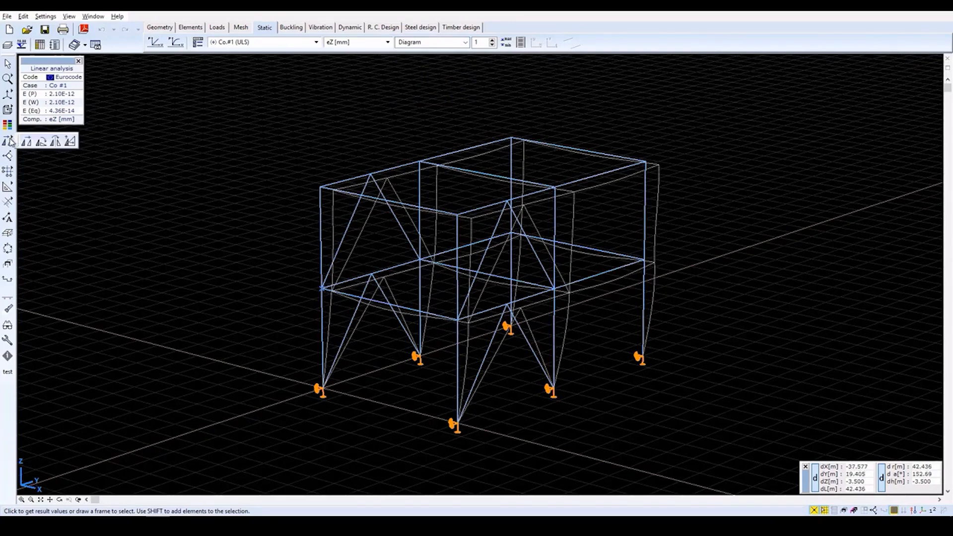
mouse_move(11, 97)
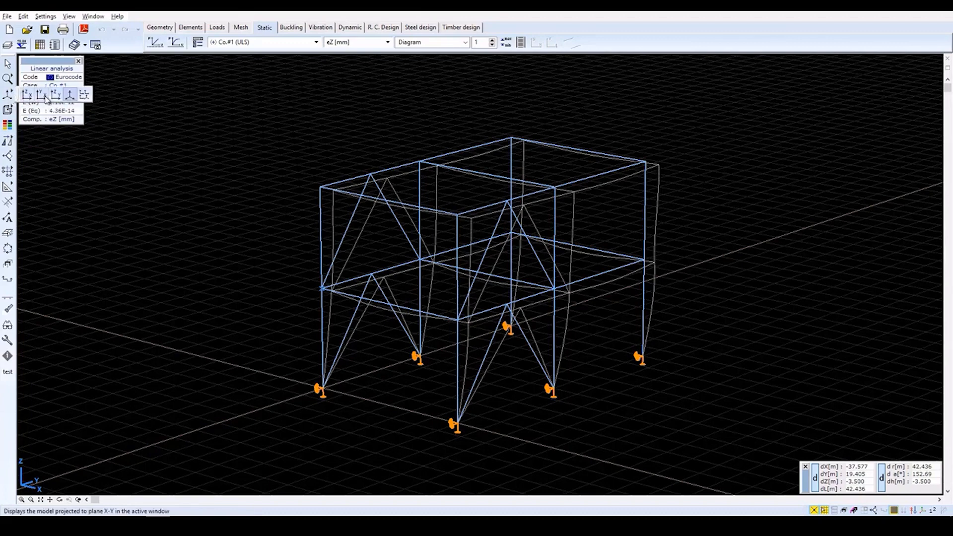
click(28, 96)
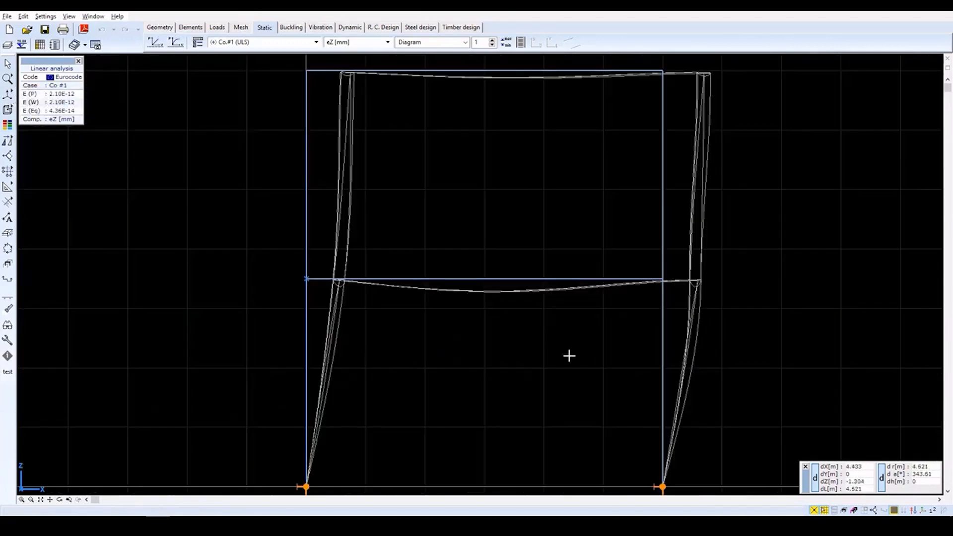
scroll(569, 356, down, 2)
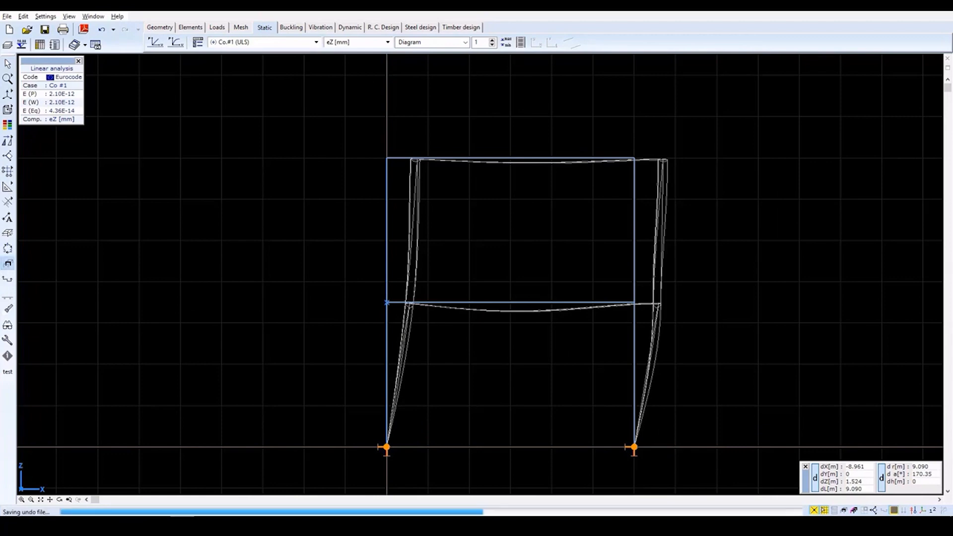
Define a part named 1 from all elements of the side frame at X = 6 m and display only that part
click(7, 268)
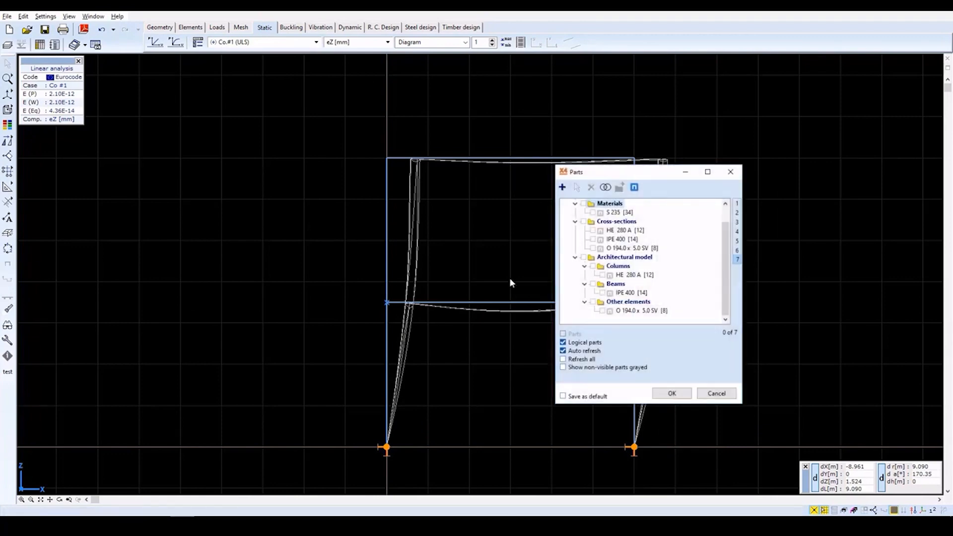
click(562, 187)
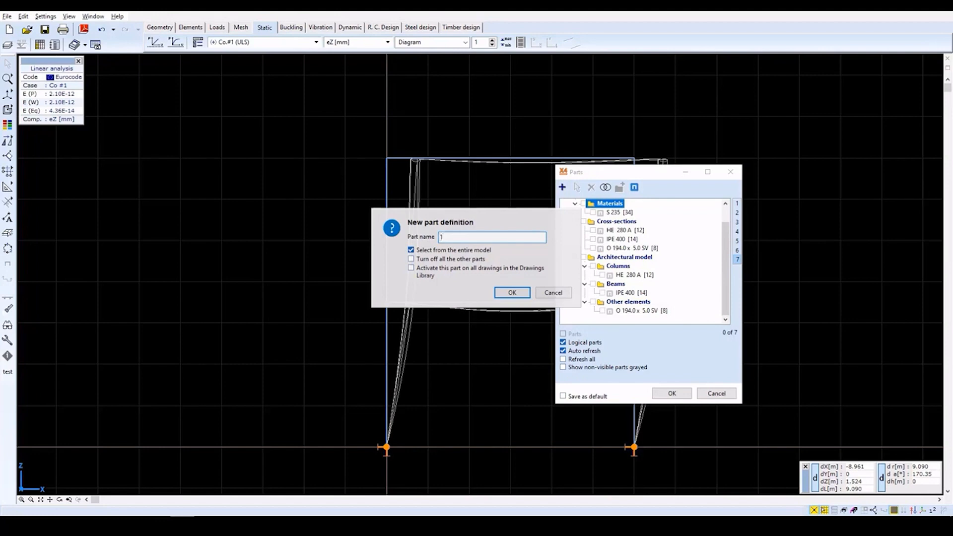
click(512, 292)
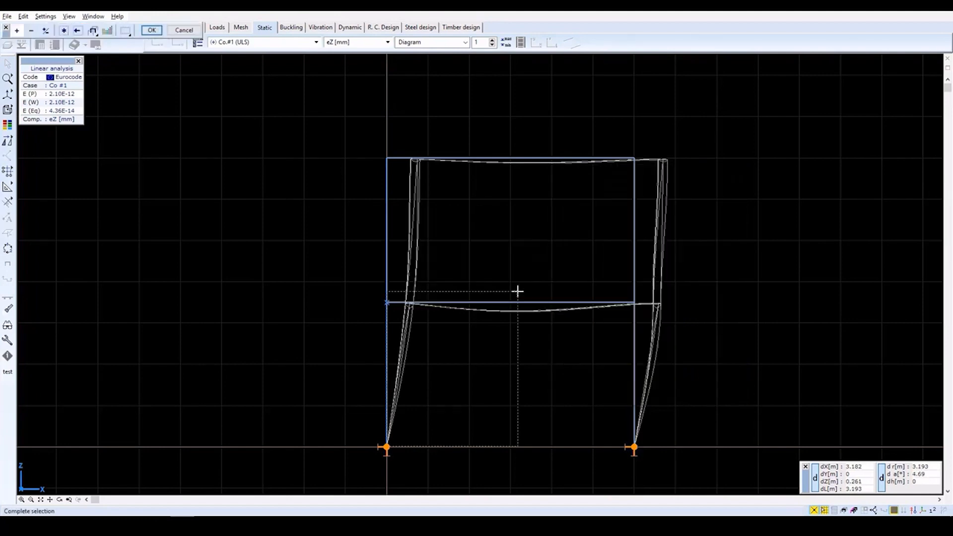
click(365, 334)
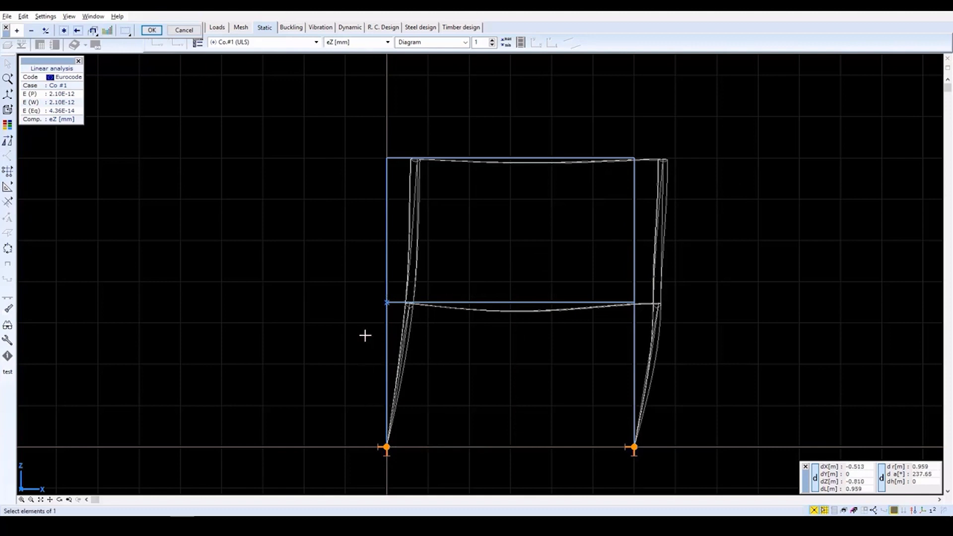
click(625, 142)
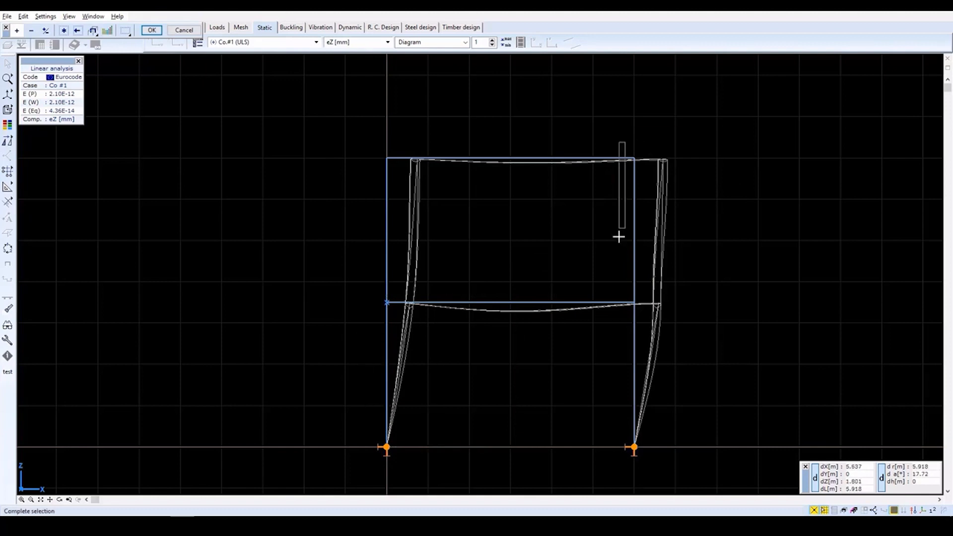
click(646, 462)
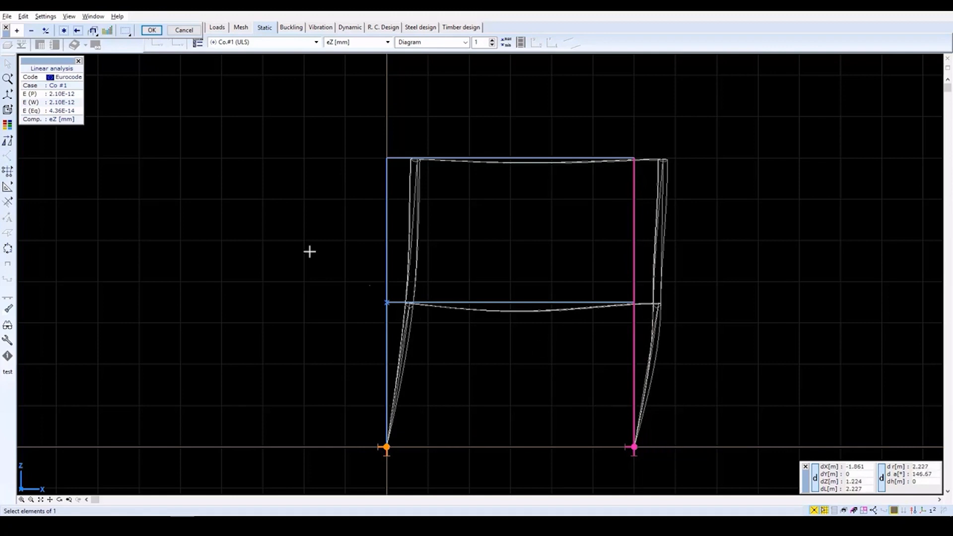
click(154, 30)
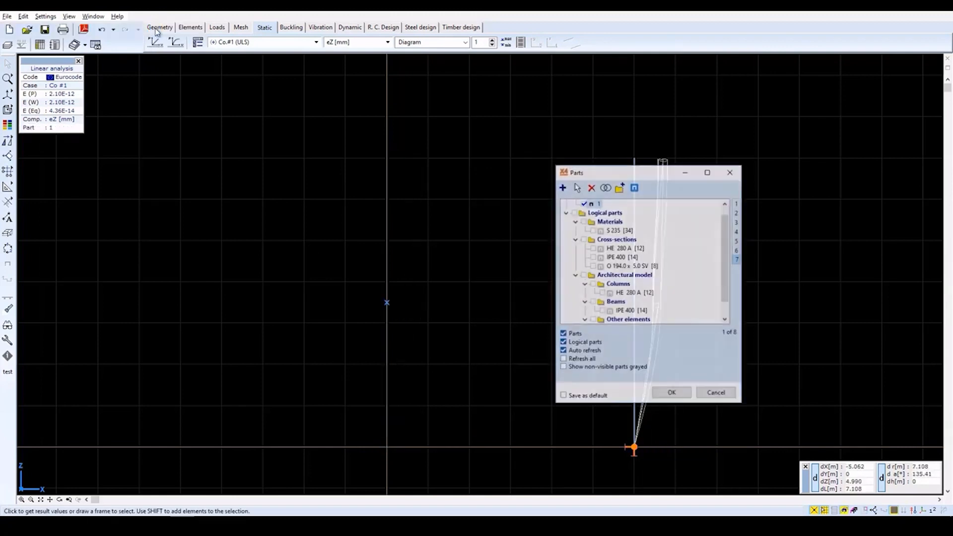
click(673, 394)
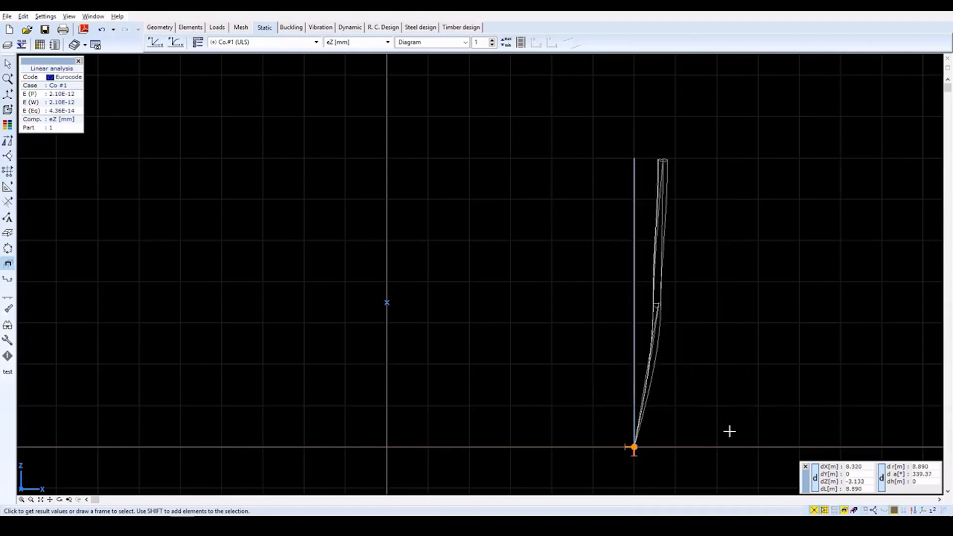
Show the deformed shape of the isolated side frame projected onto the Y-Z plane
click(69, 500)
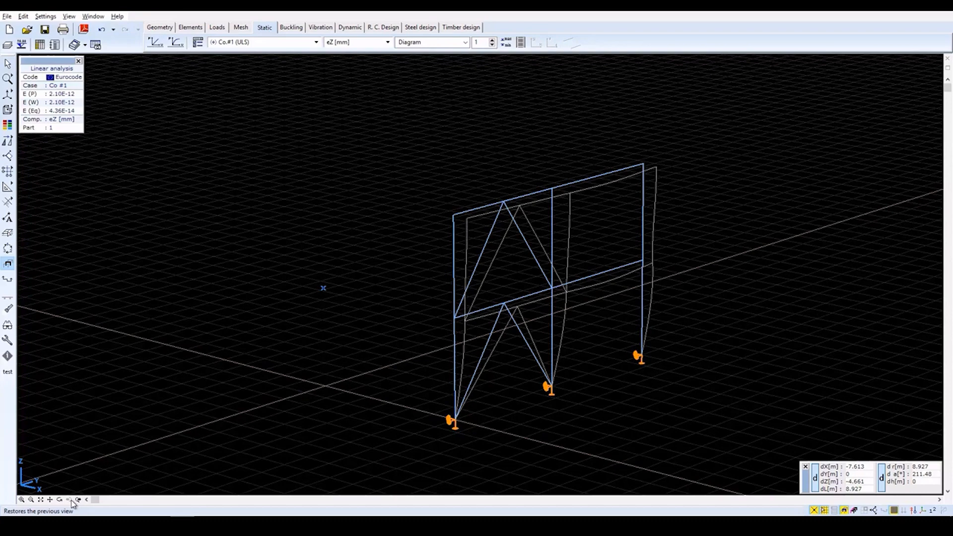
mouse_move(7, 94)
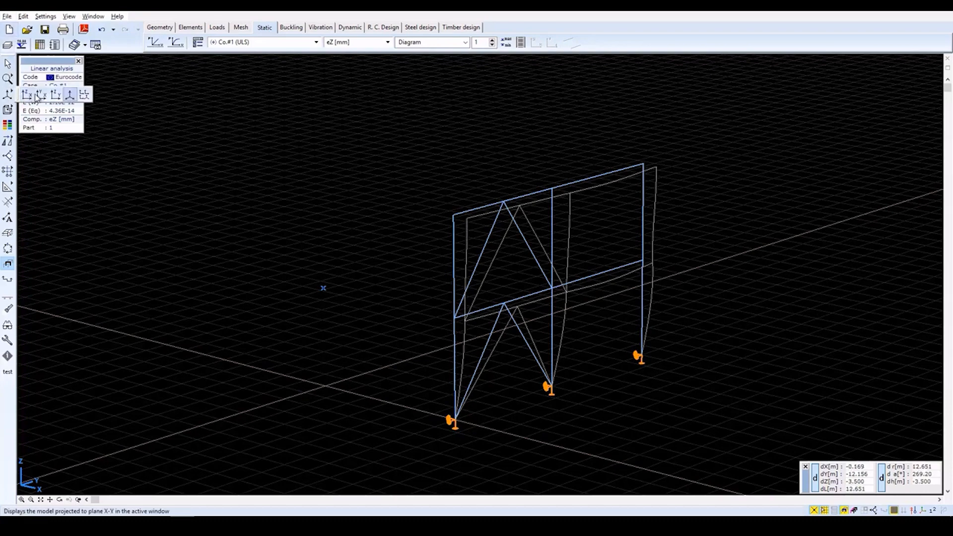
click(56, 94)
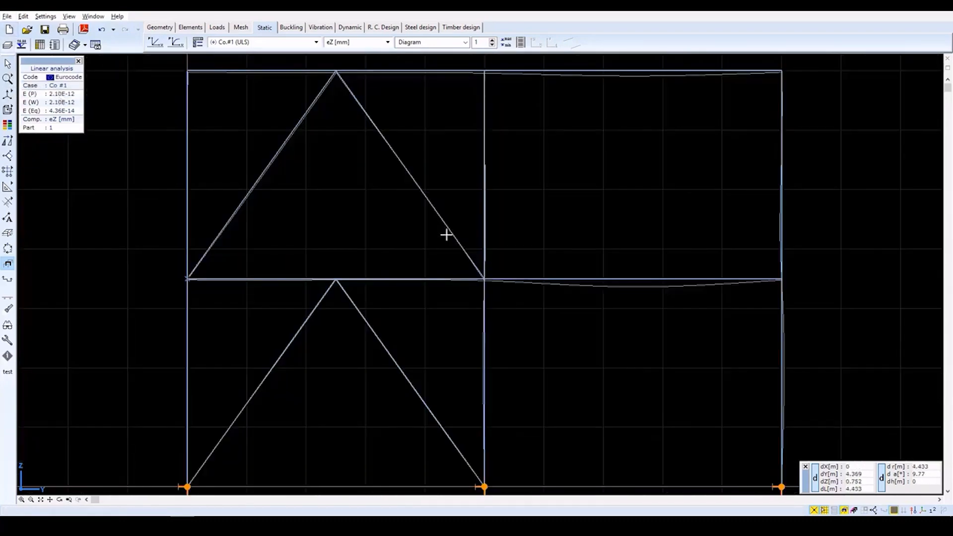
scroll(469, 256, down, 2)
scroll(469, 255, up, 1)
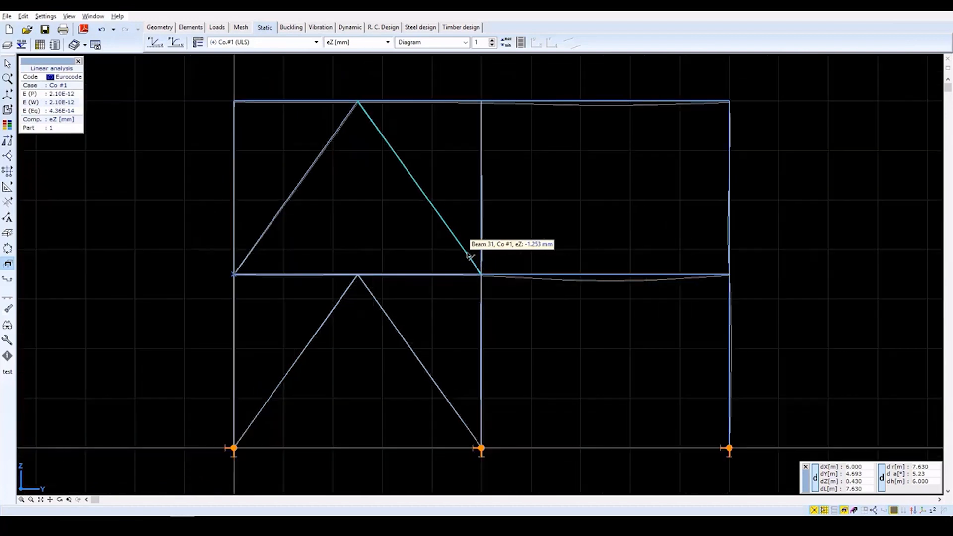
Set the result display to write values to nodes and lines, limited to minimum and maximum values
right_click(469, 256)
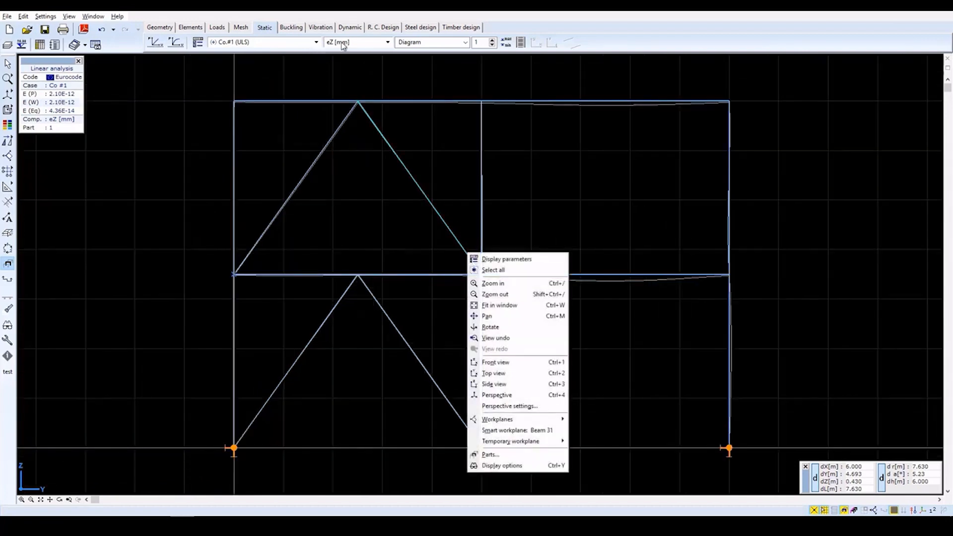
click(197, 44)
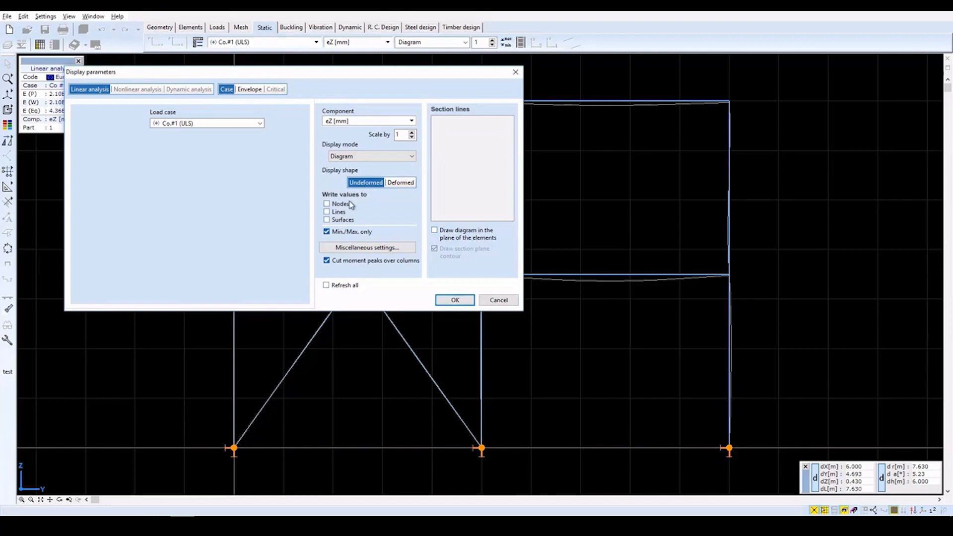
click(454, 300)
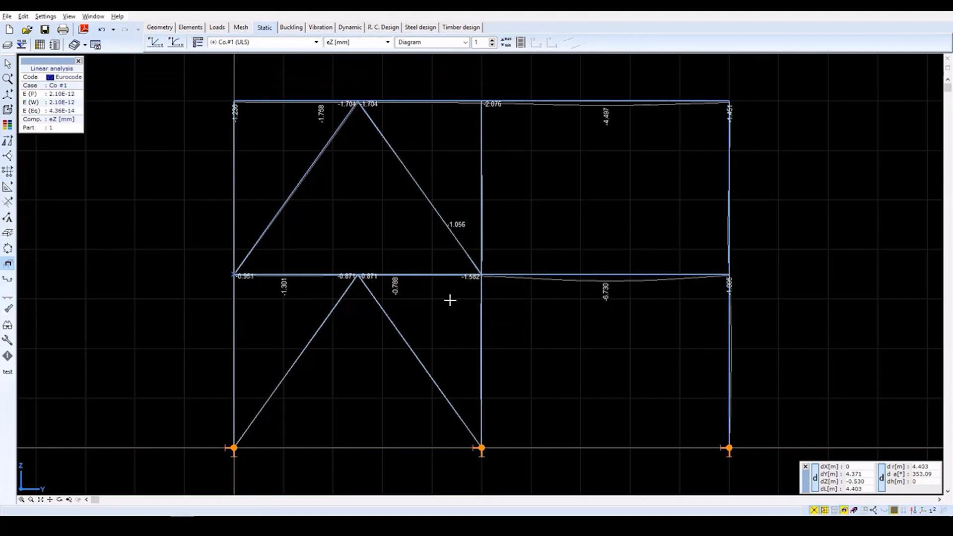
Find the minimum and maximum eZ displacements of the isolated side frame
click(506, 43)
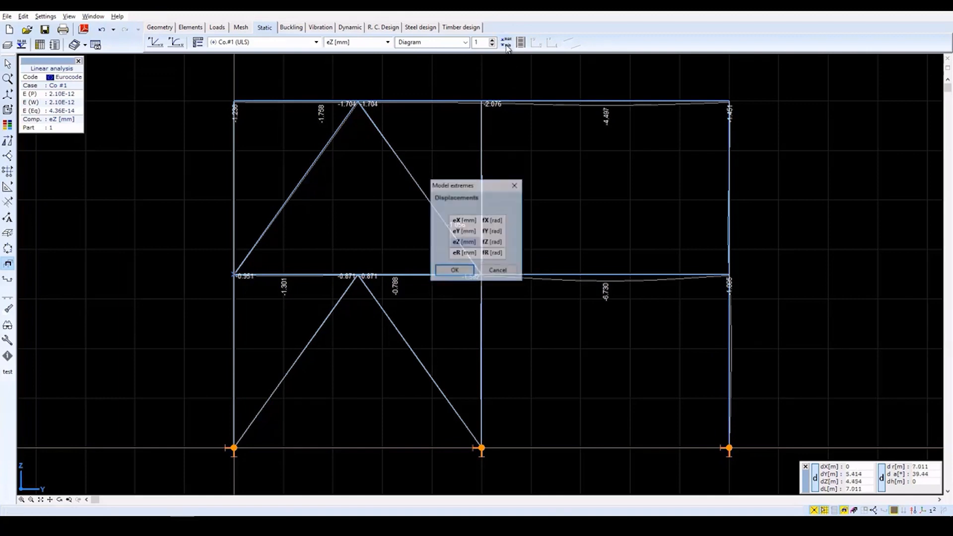
click(469, 244)
click(462, 272)
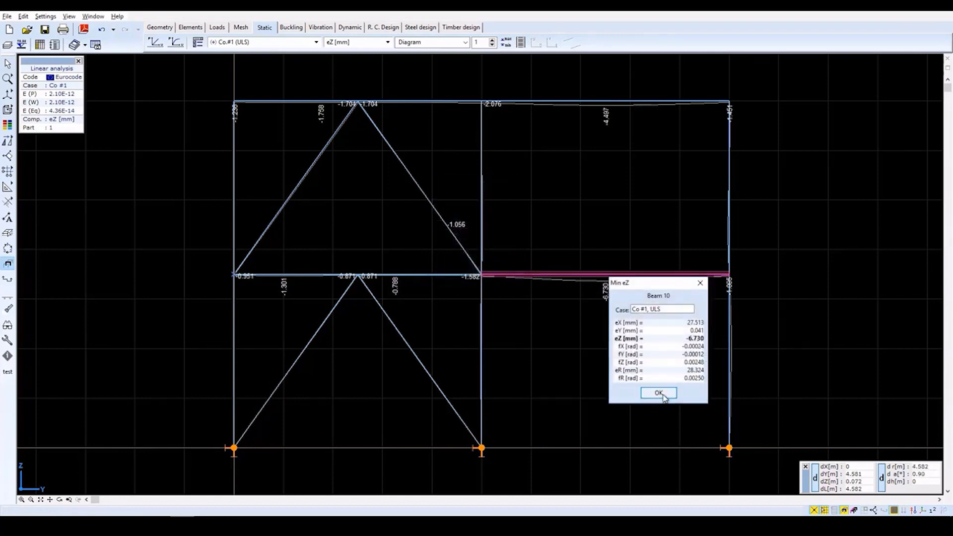
click(659, 393)
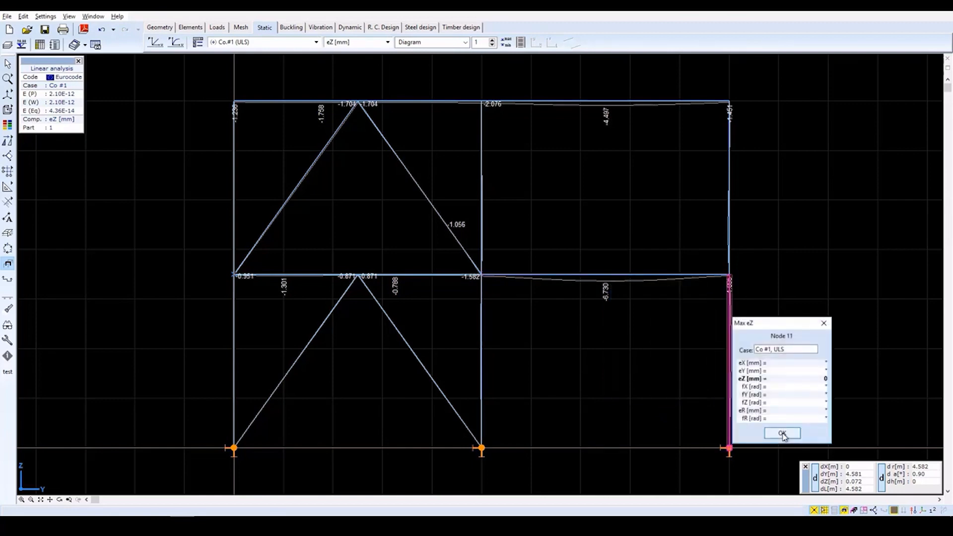
click(782, 434)
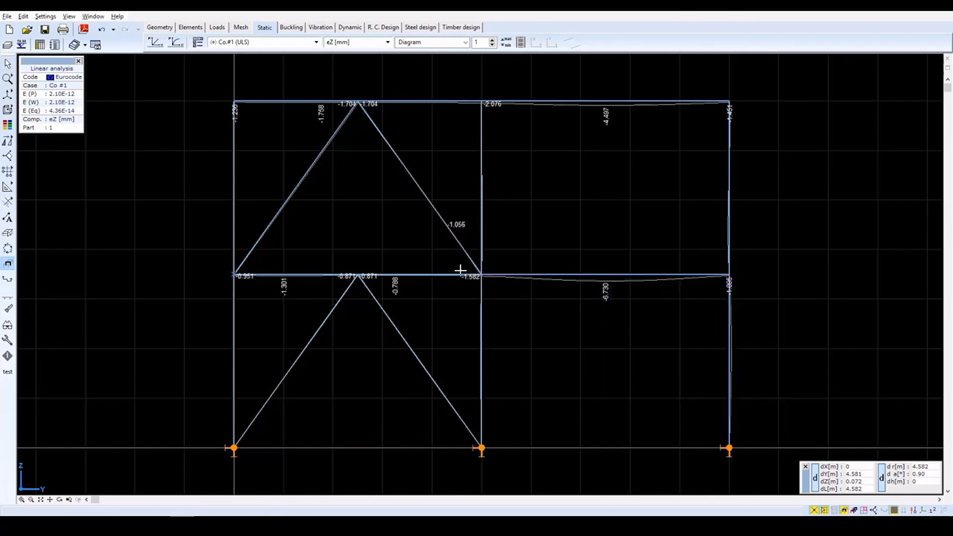
Review the Nx axial force diagram and the My bending moment diagram of the side frame's beams
click(388, 43)
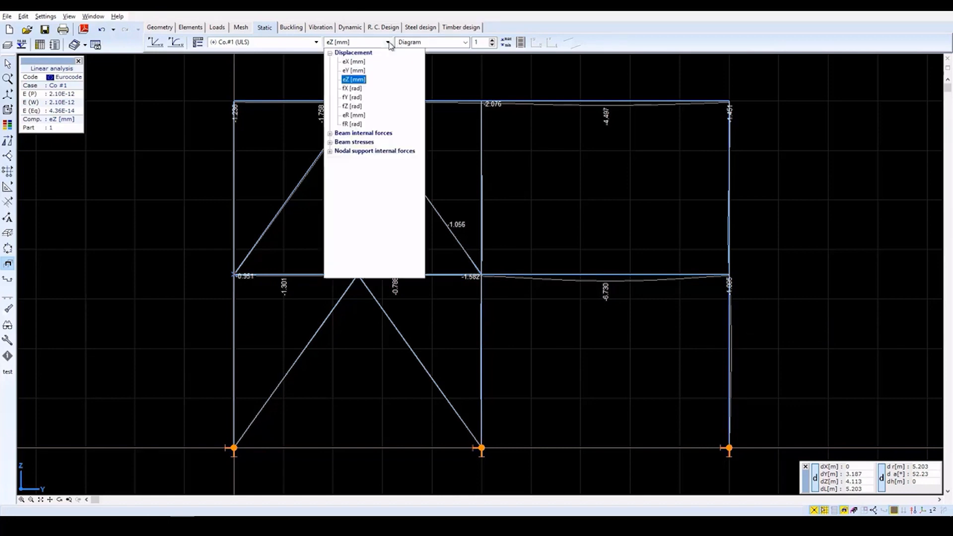
click(373, 133)
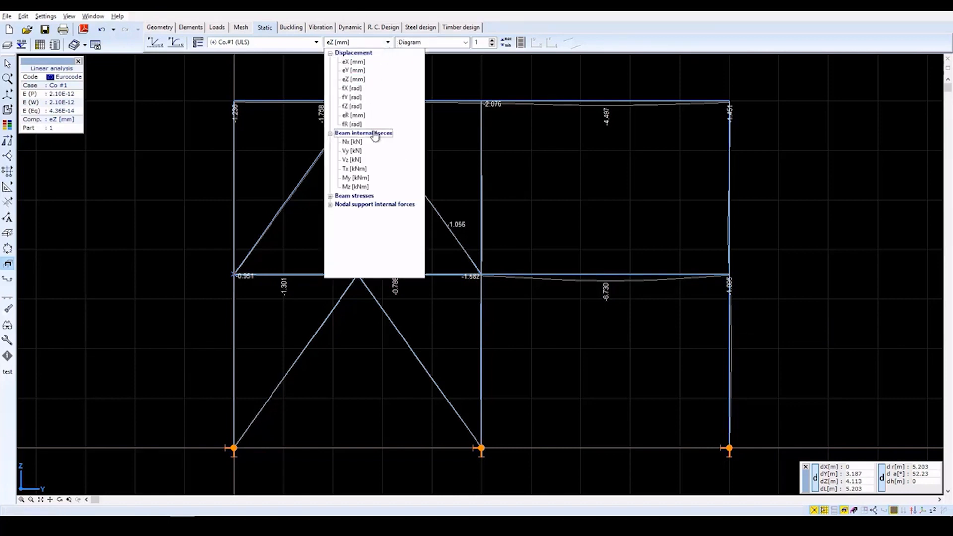
click(356, 143)
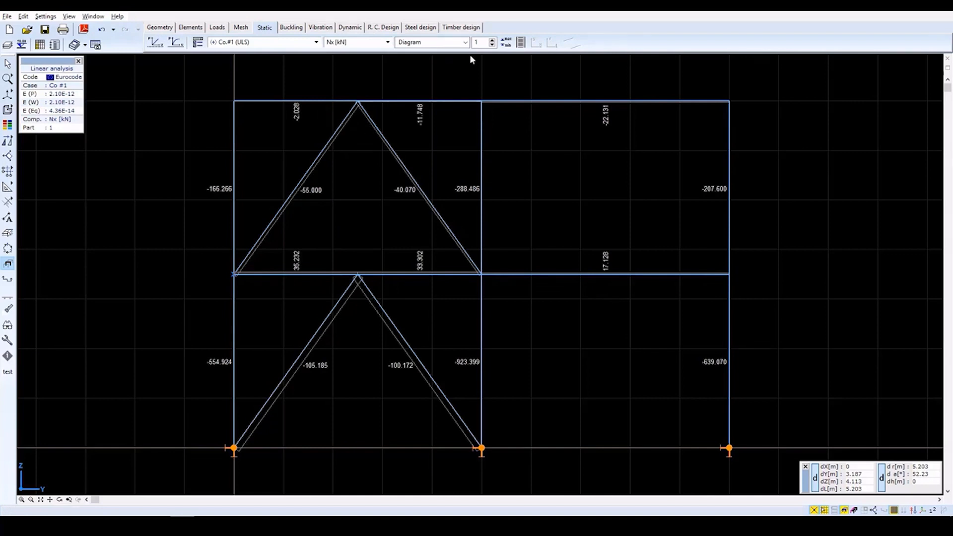
click(373, 45)
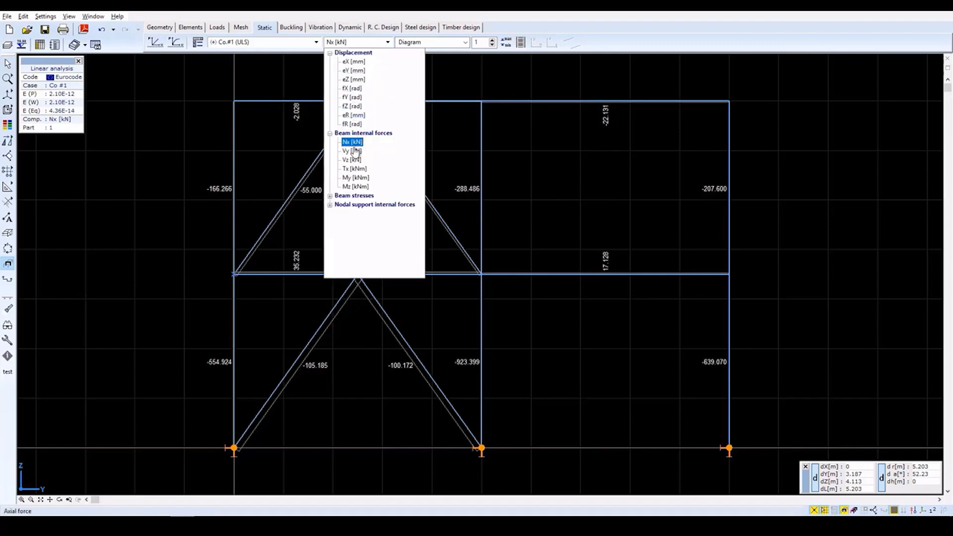
click(354, 178)
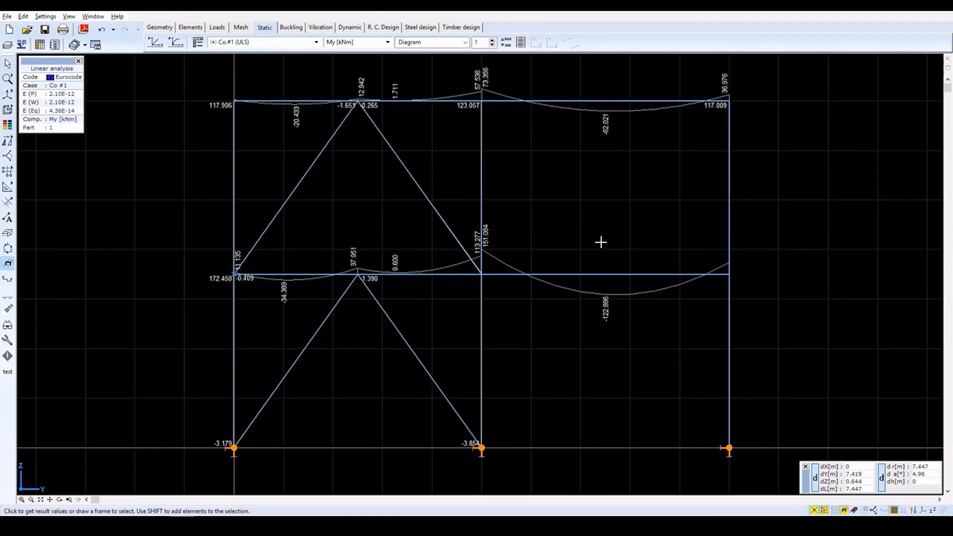
Display the Rz nodal support forces of the side frame with their values written to the nodes
click(359, 44)
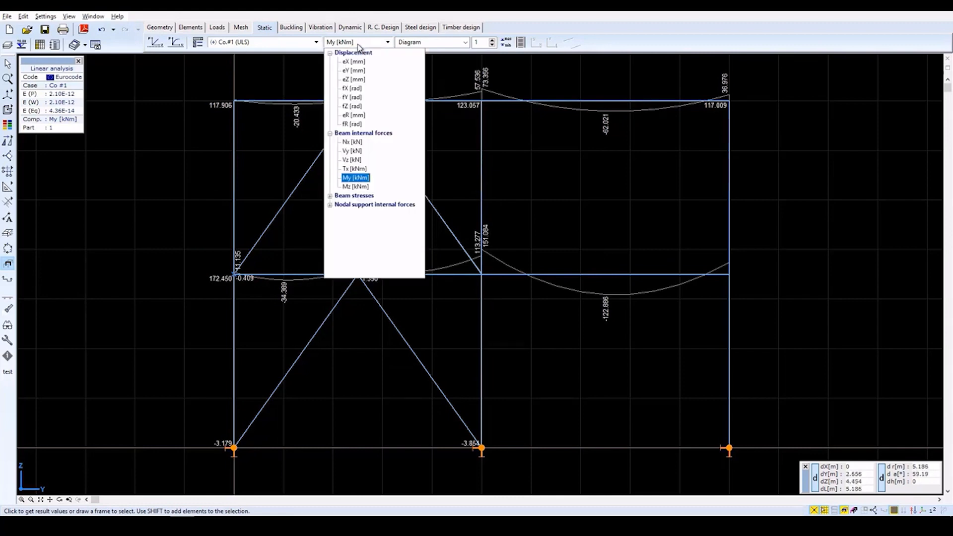
double_click(370, 206)
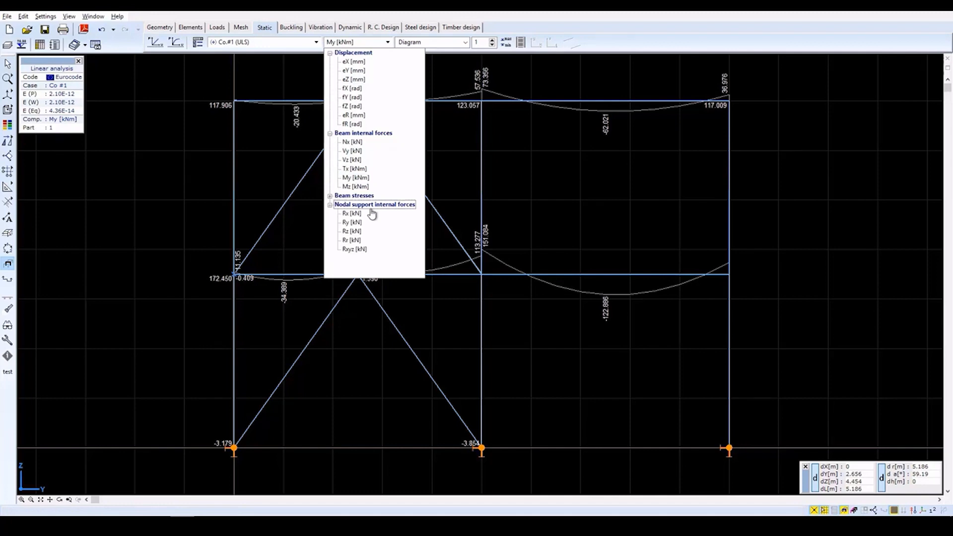
click(352, 231)
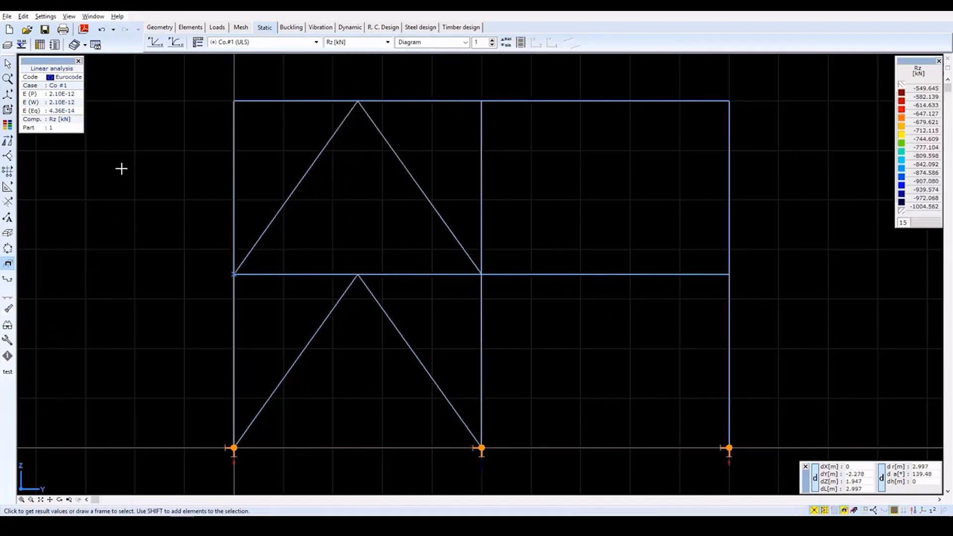
click(197, 42)
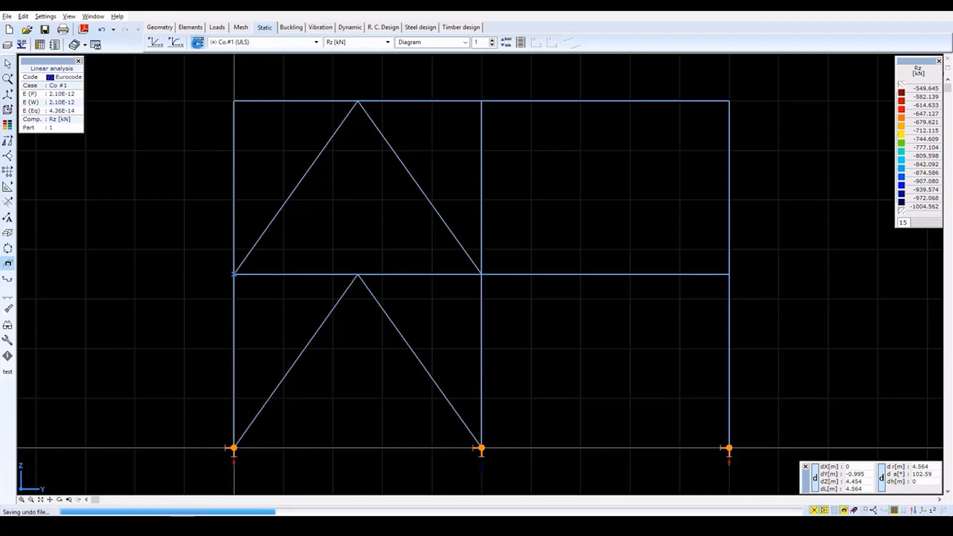
click(342, 203)
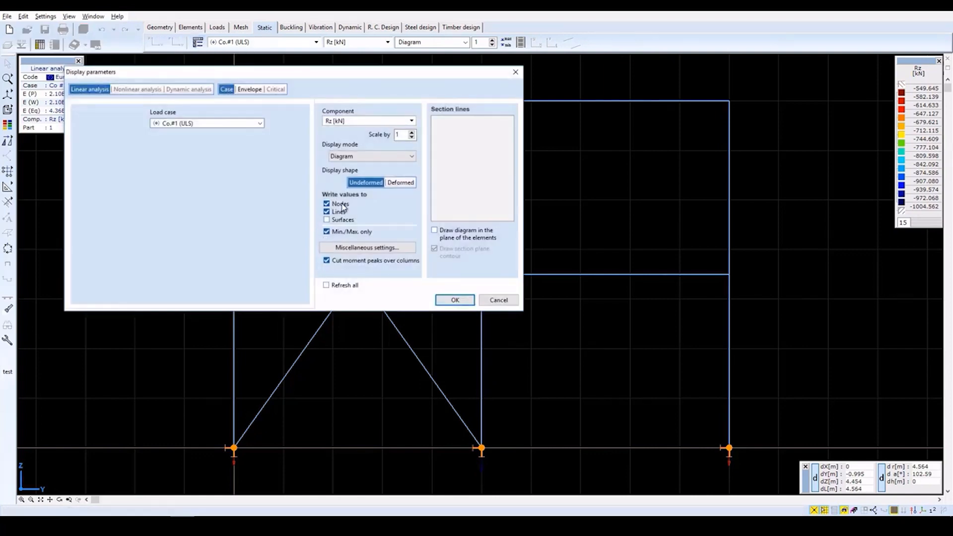
click(455, 300)
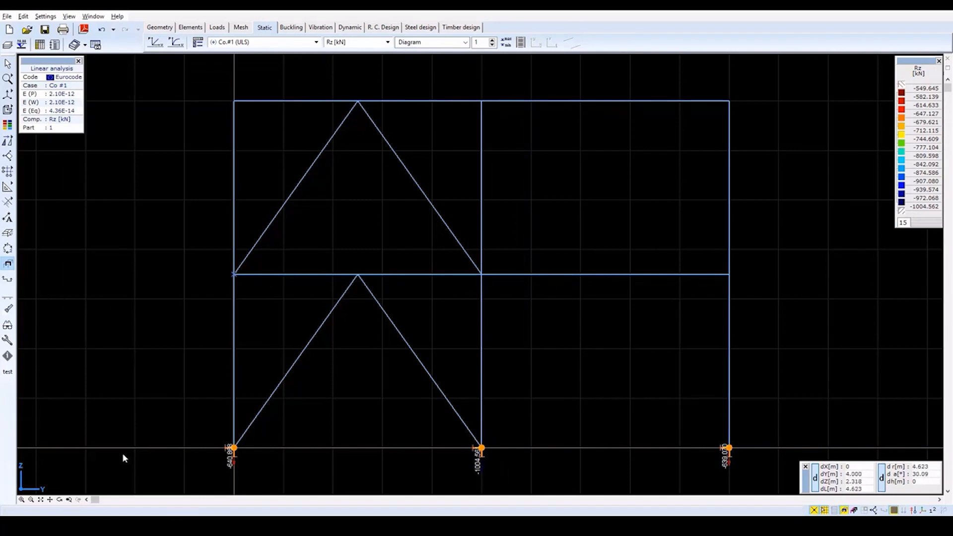
Return to the perspective view and turn off the part display to show the whole frame
click(68, 500)
click(844, 511)
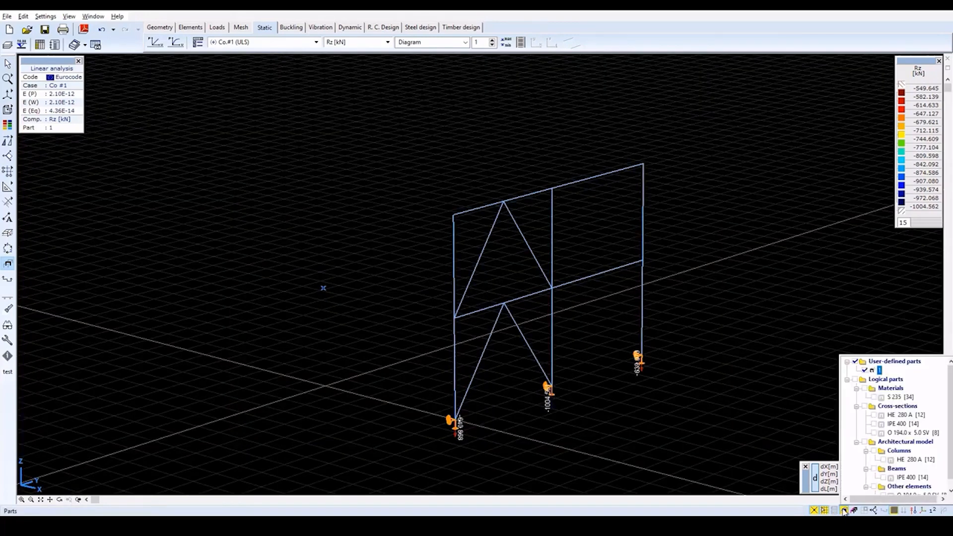
click(844, 510)
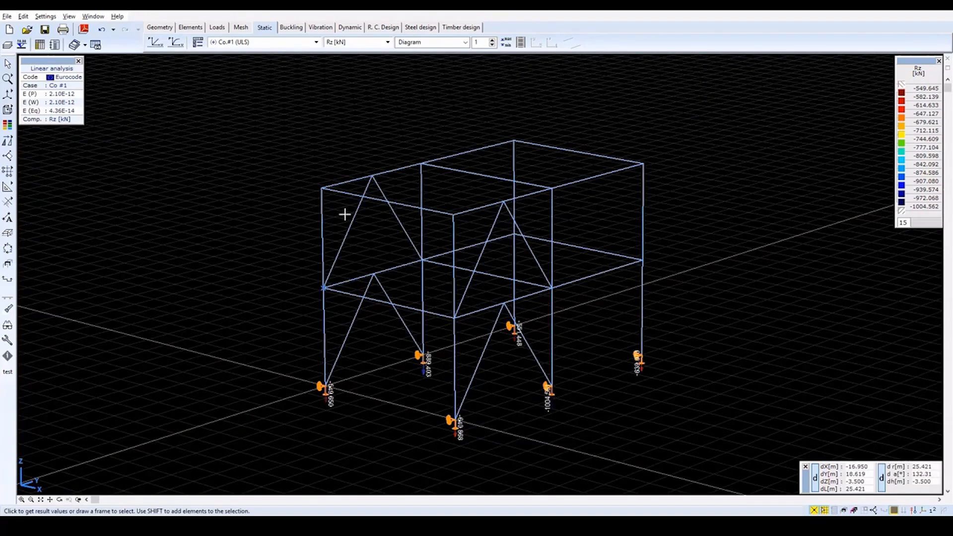
Start assigning steel design parameters to the four corner columns of the frame on both storeys
click(420, 28)
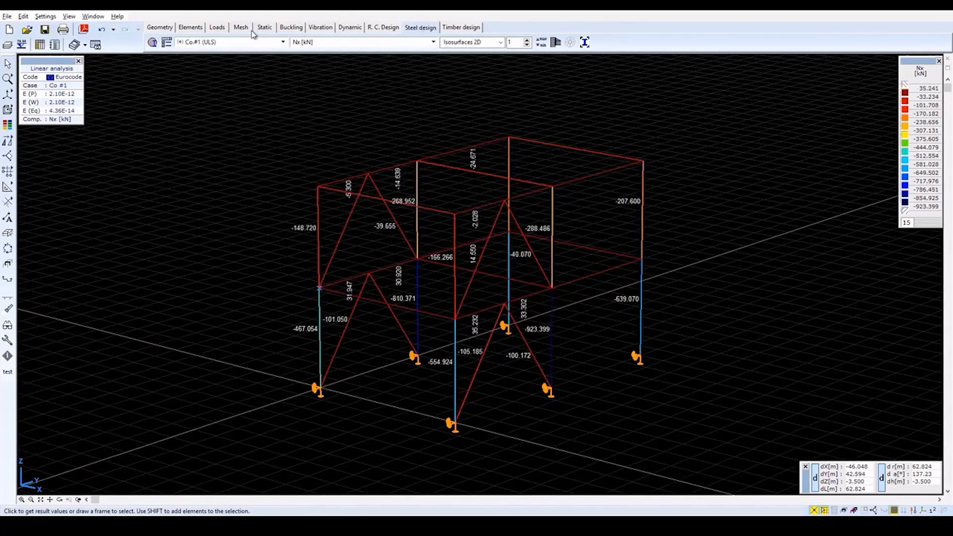
click(152, 44)
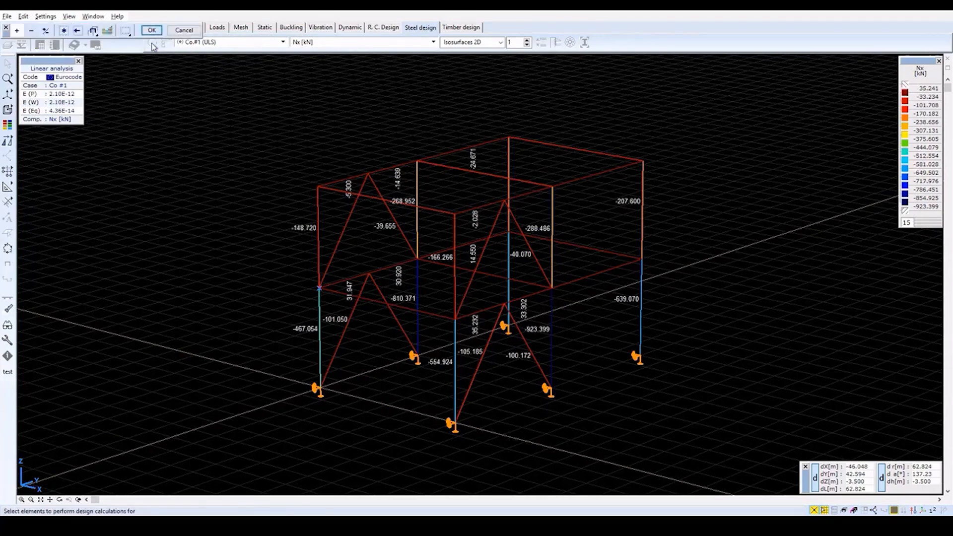
click(319, 251)
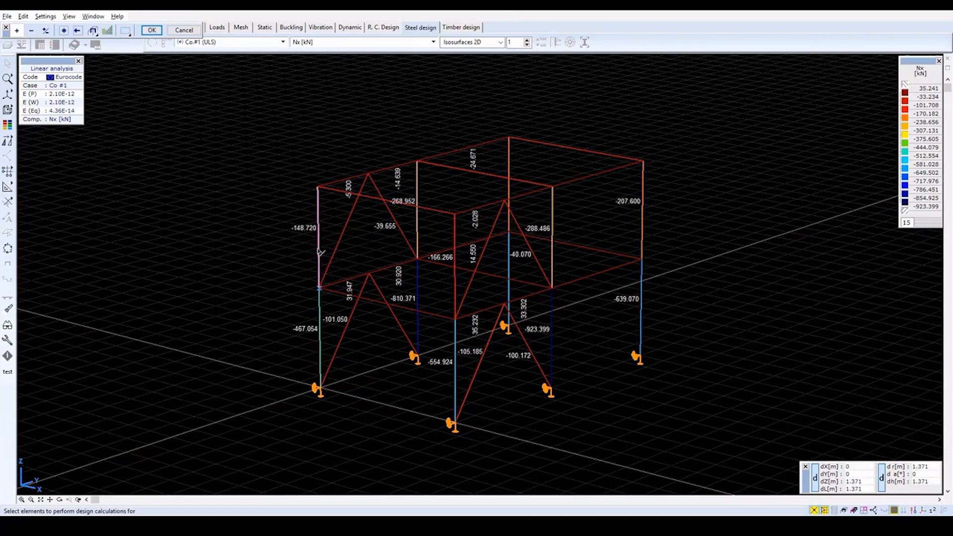
click(320, 311)
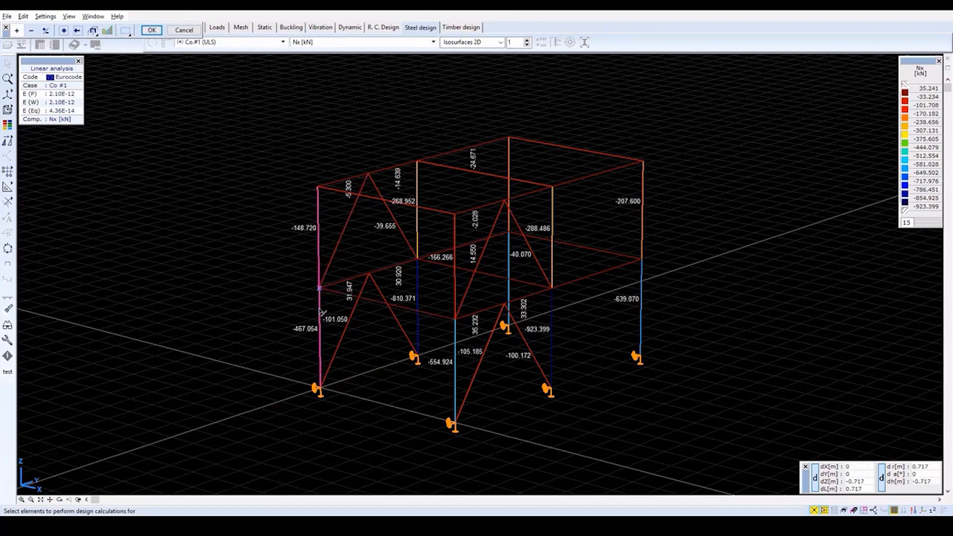
click(455, 356)
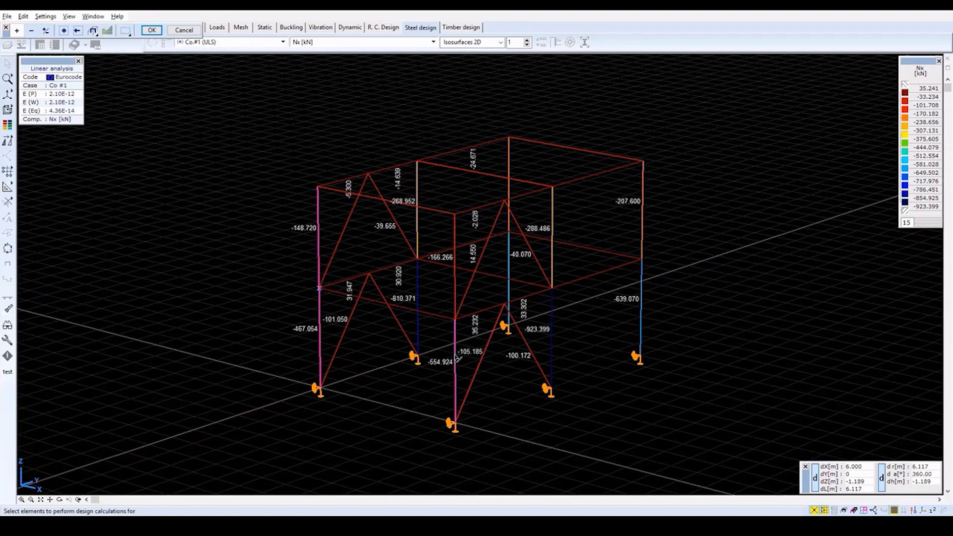
click(454, 296)
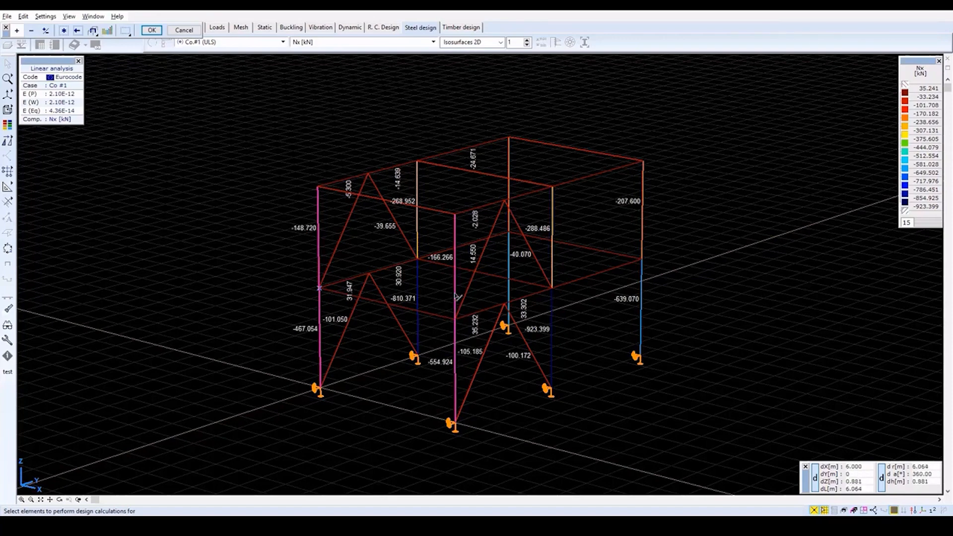
click(509, 154)
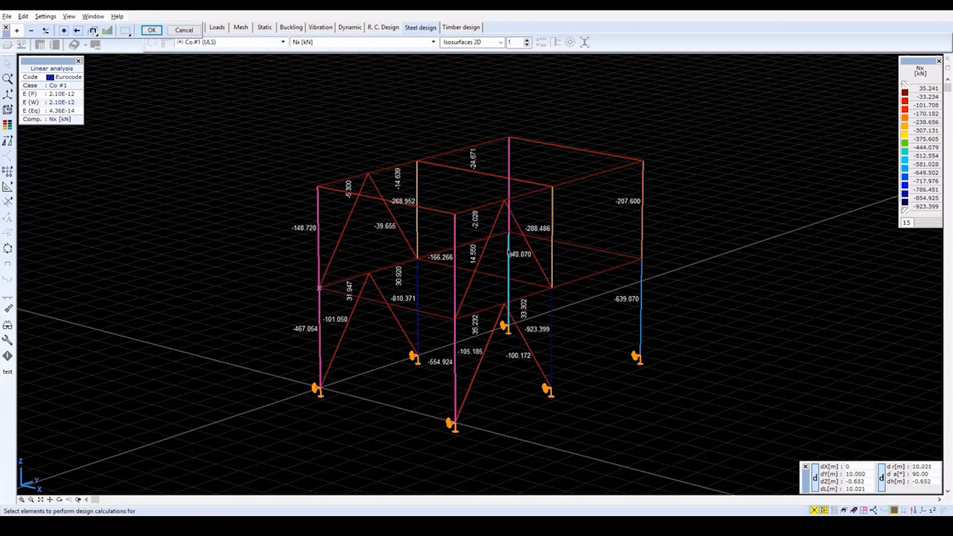
click(642, 229)
click(641, 268)
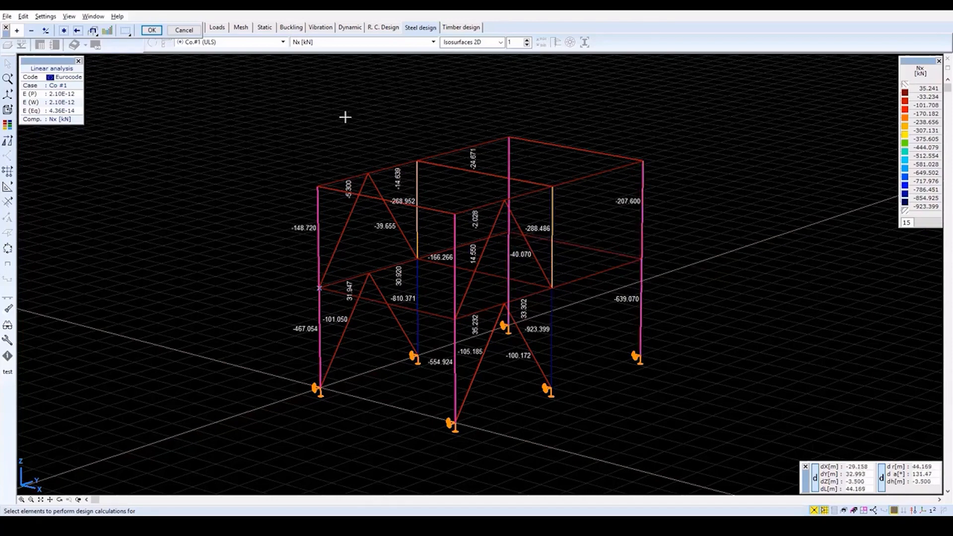
click(151, 30)
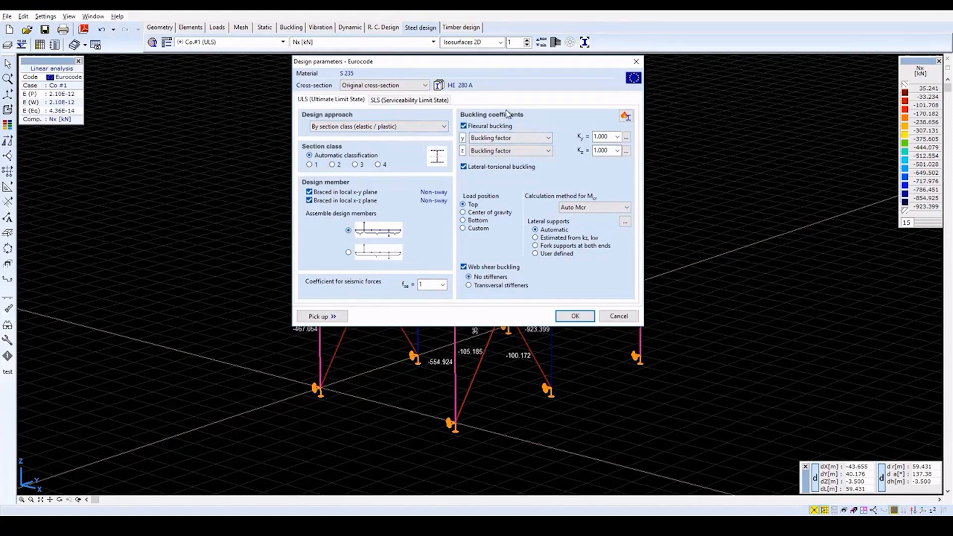
Set the buckling factor Ky to 1.25, keep Auto Mcr as the Mcr calculation method, and apply the Eurocode design parameters to the selected columns
click(605, 137)
text(1.25)
click(597, 208)
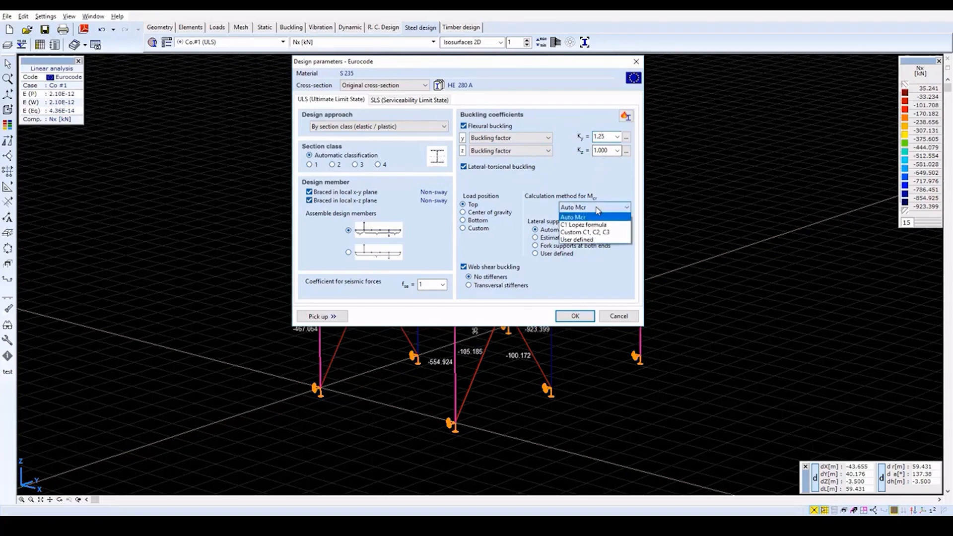
click(597, 208)
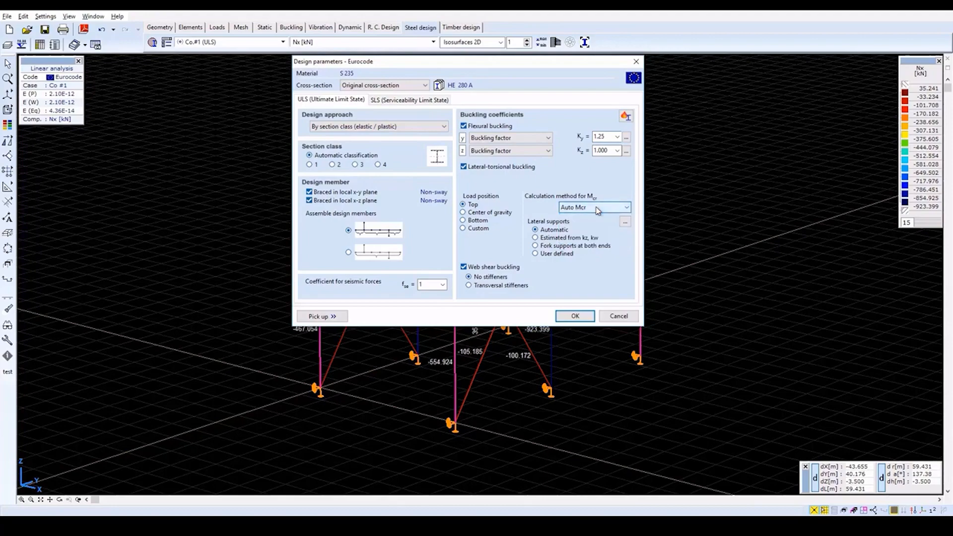
click(583, 317)
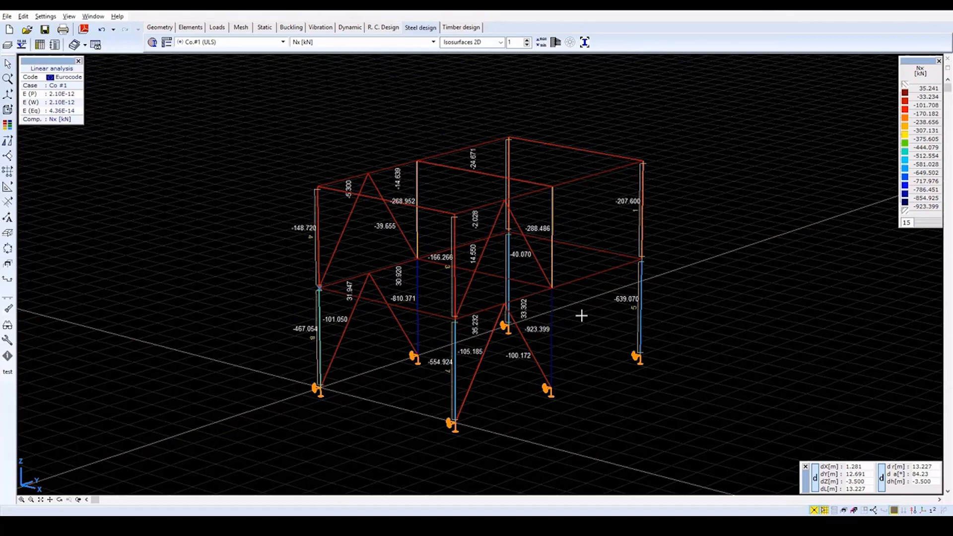
Display the N-M-V (Axial force-Bending-Shear) check and the Utilization ULS results on the designed columns
click(433, 42)
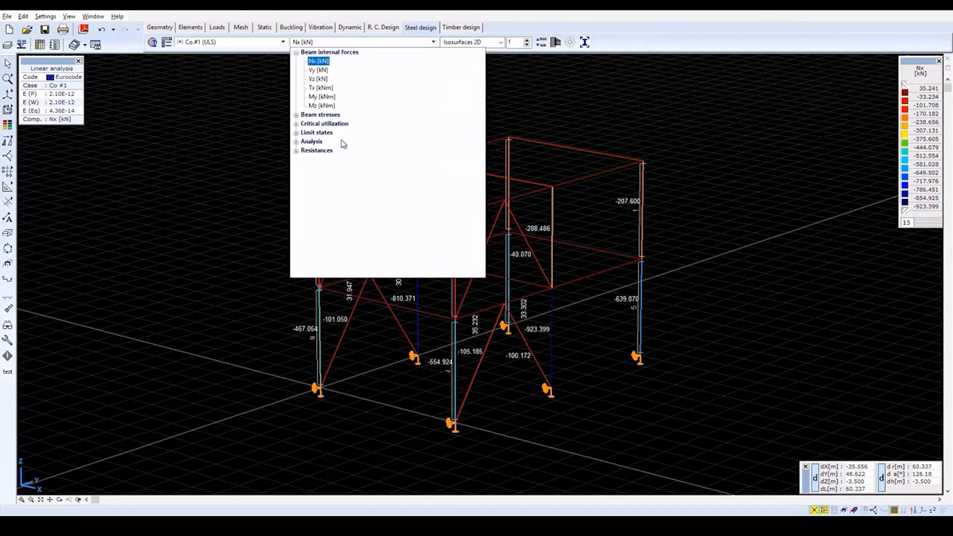
click(296, 142)
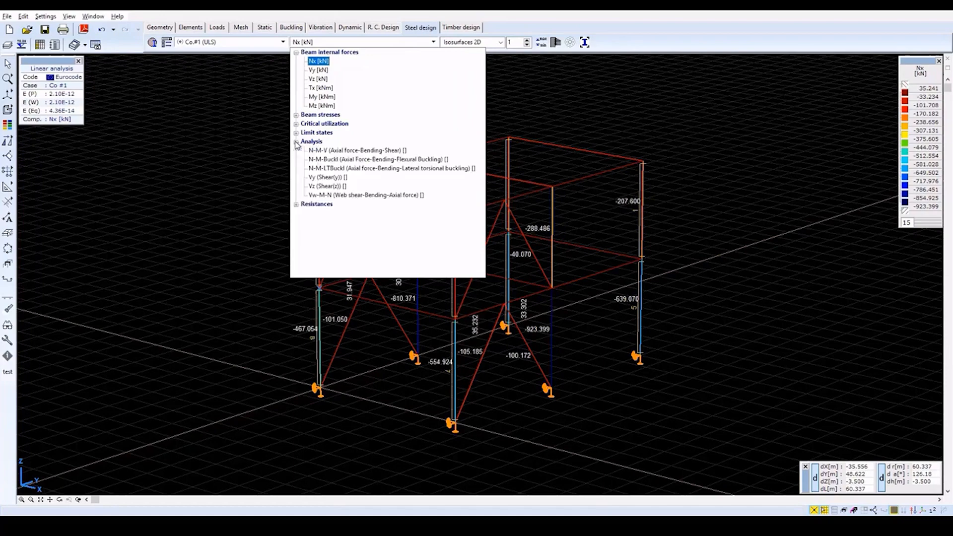
click(321, 151)
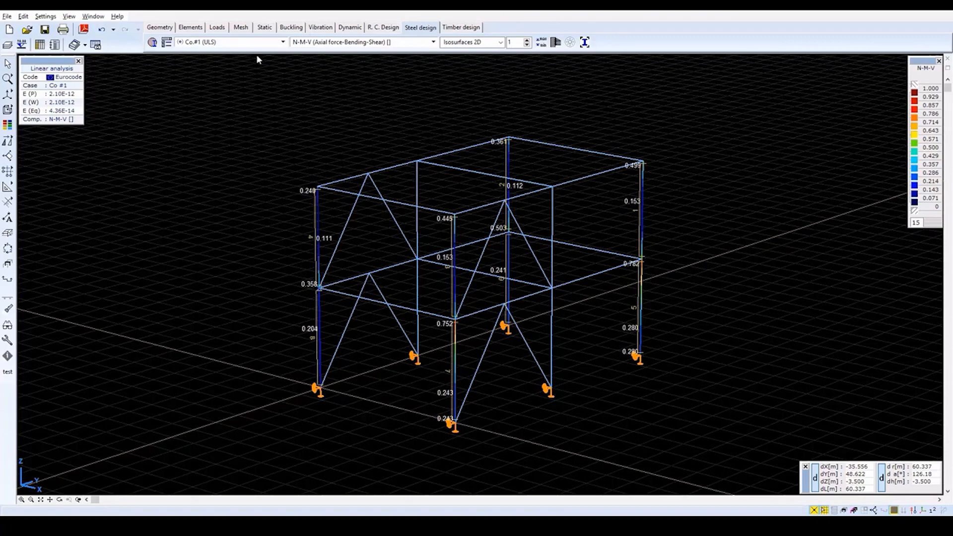
click(328, 43)
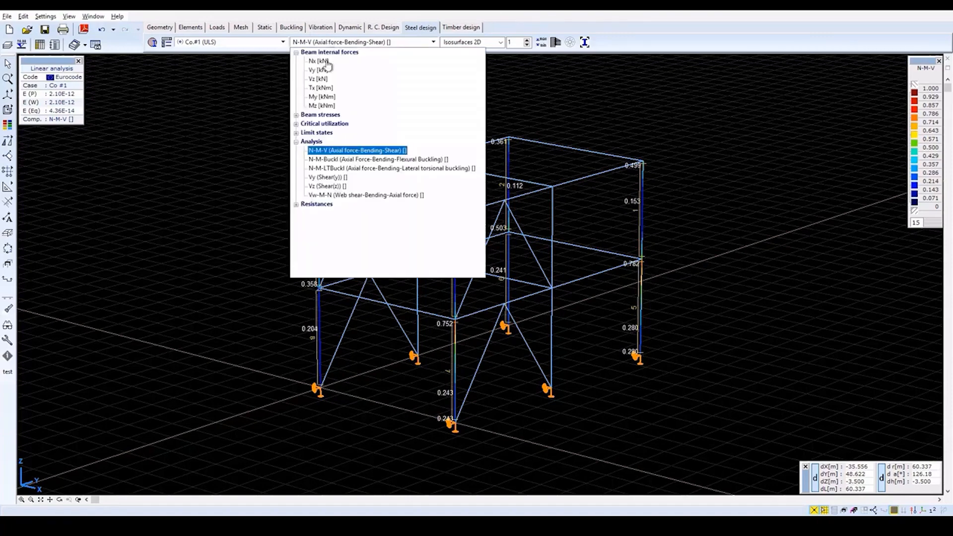
click(296, 134)
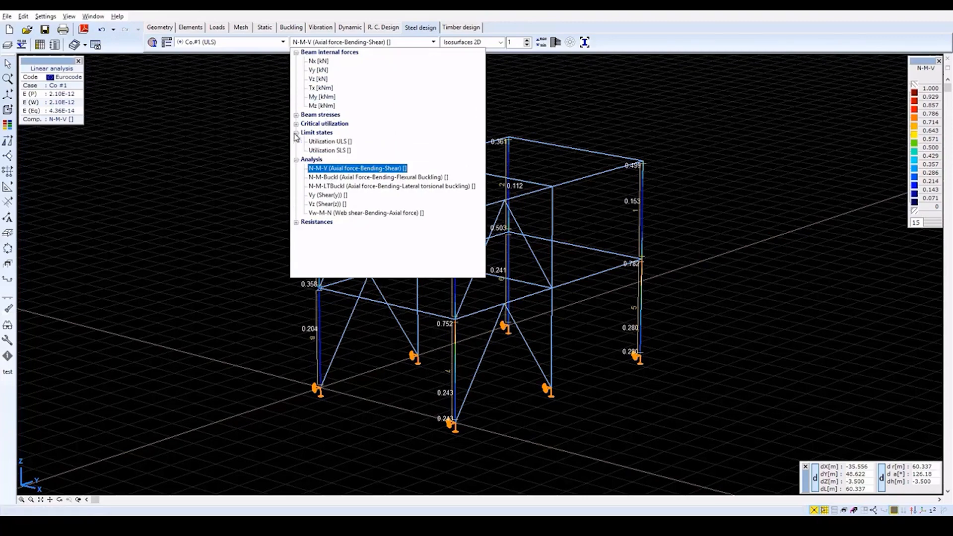
click(330, 142)
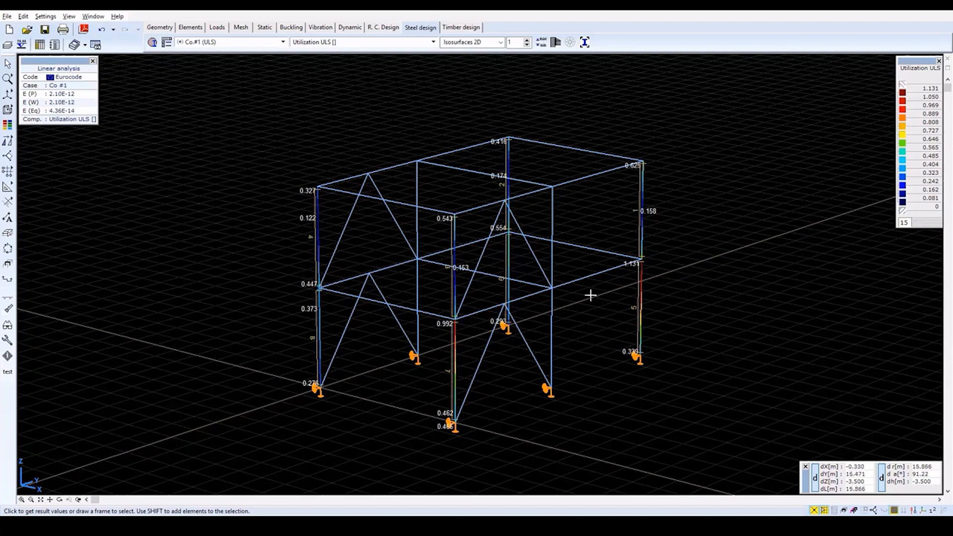
Review the utilization diagrams of steel design member 7 and read through its detailed Eurocode design calculations
mouse_move(458, 367)
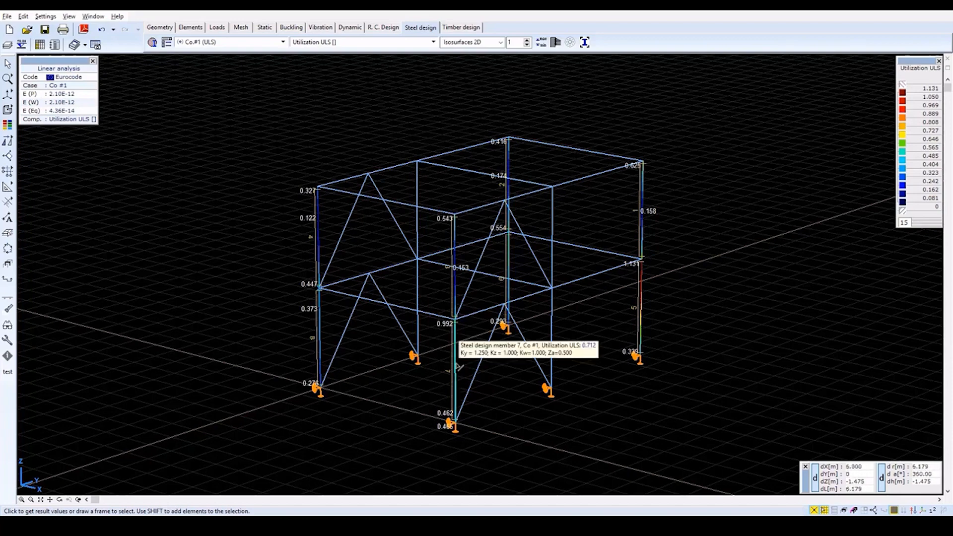
click(457, 366)
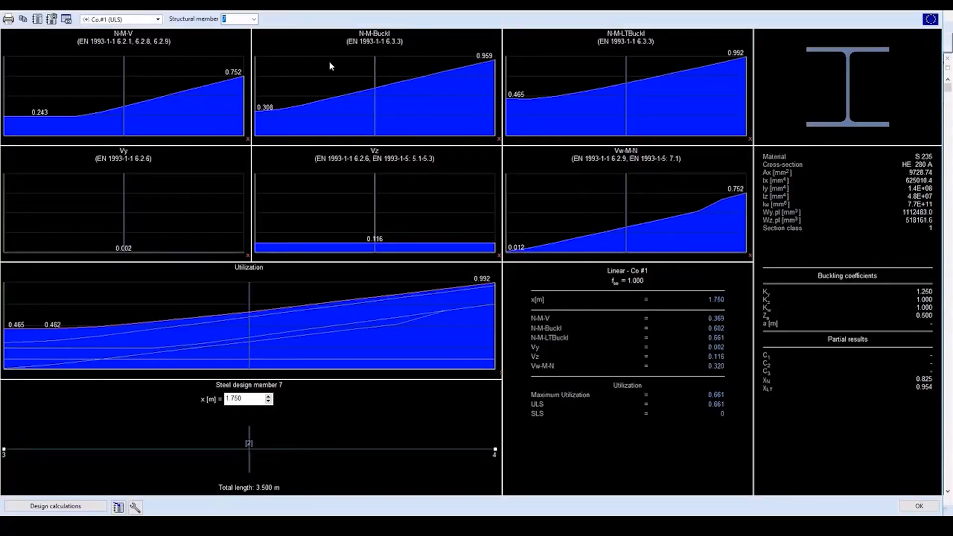
click(92, 507)
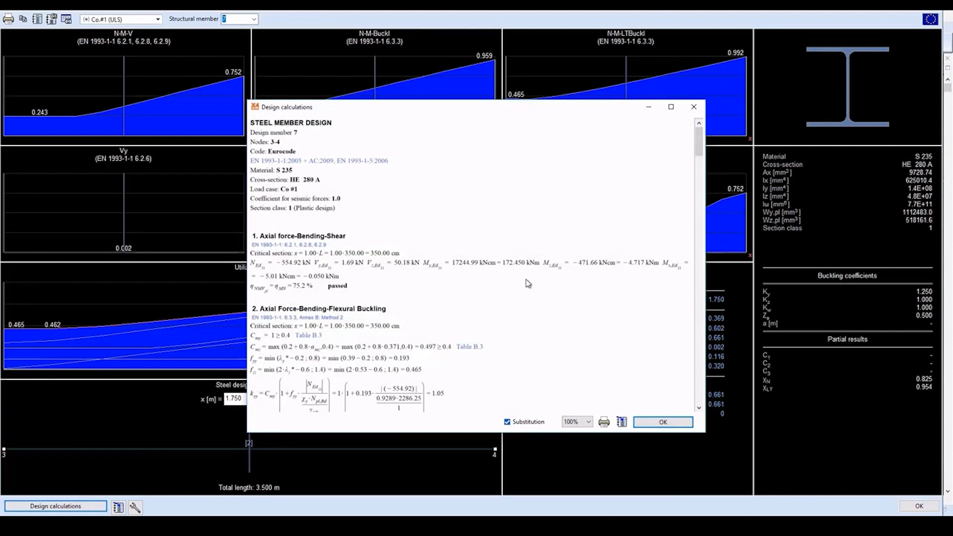
scroll(528, 284, down, 7)
scroll(528, 283, down, 10)
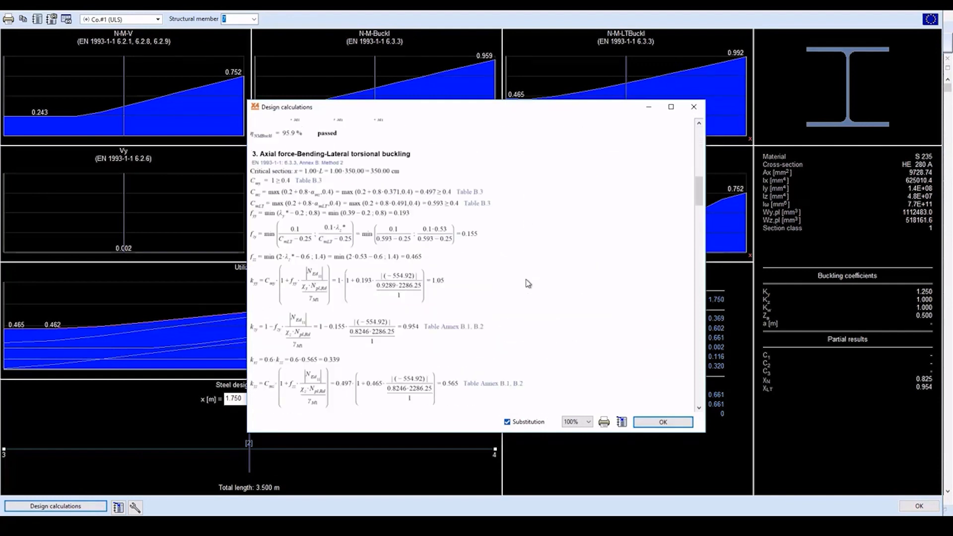
scroll(527, 284, down, 10)
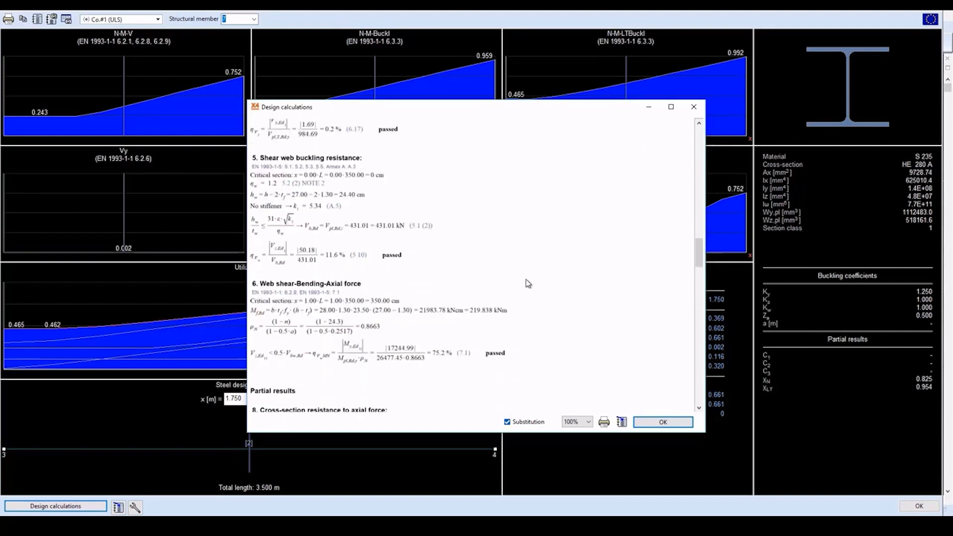
scroll(528, 283, down, 15)
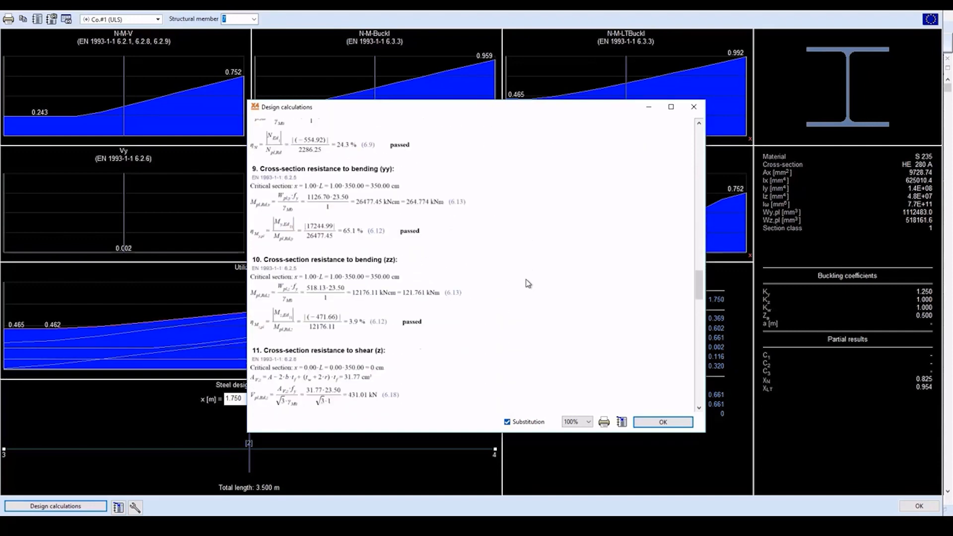
scroll(528, 283, down, 15)
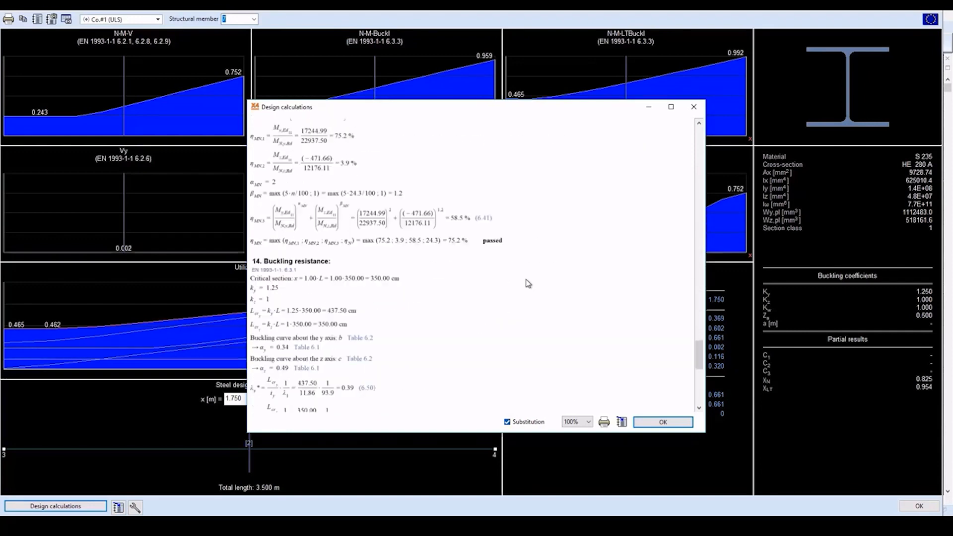
click(659, 423)
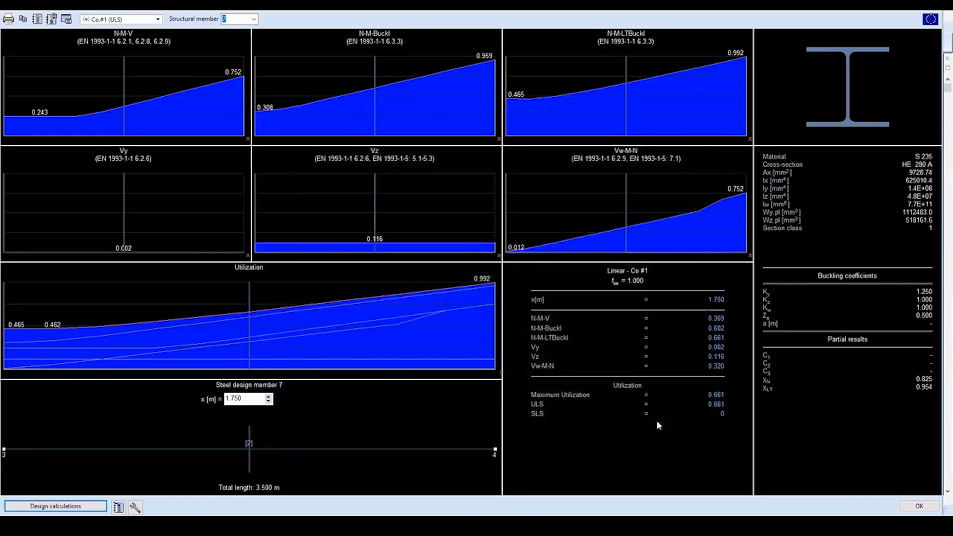
click(919, 506)
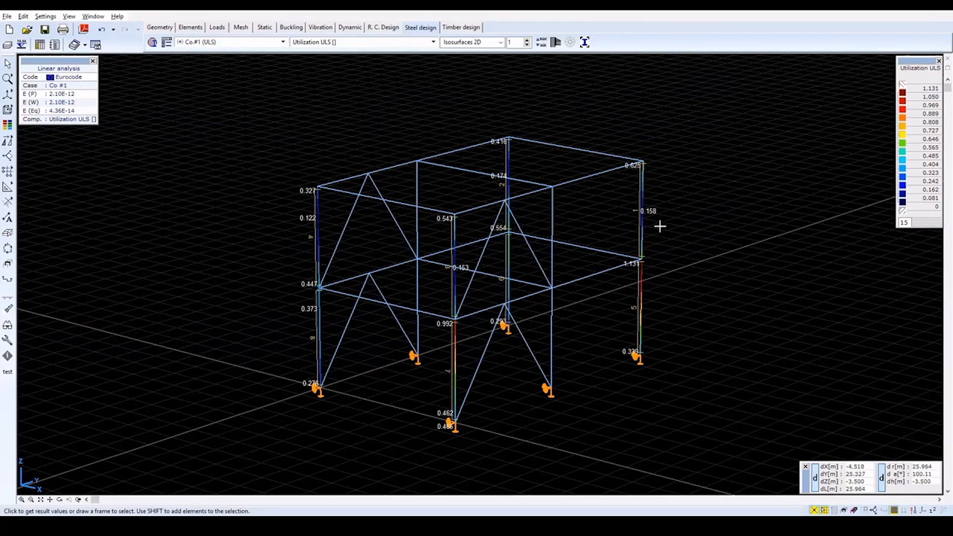
Create a steel cross-section optimization group named "lower columns" from members with the same properties
click(585, 43)
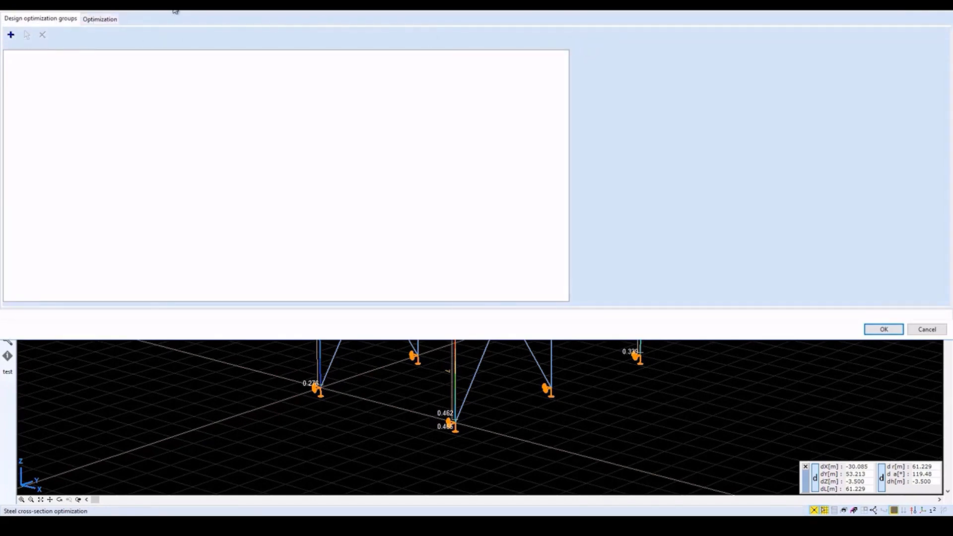
drag(175, 10, 195, 68)
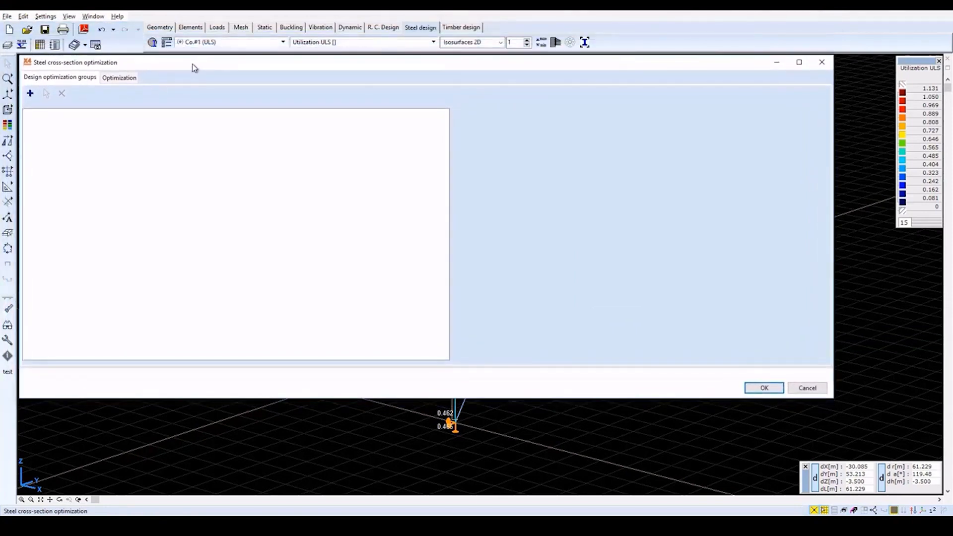
click(31, 94)
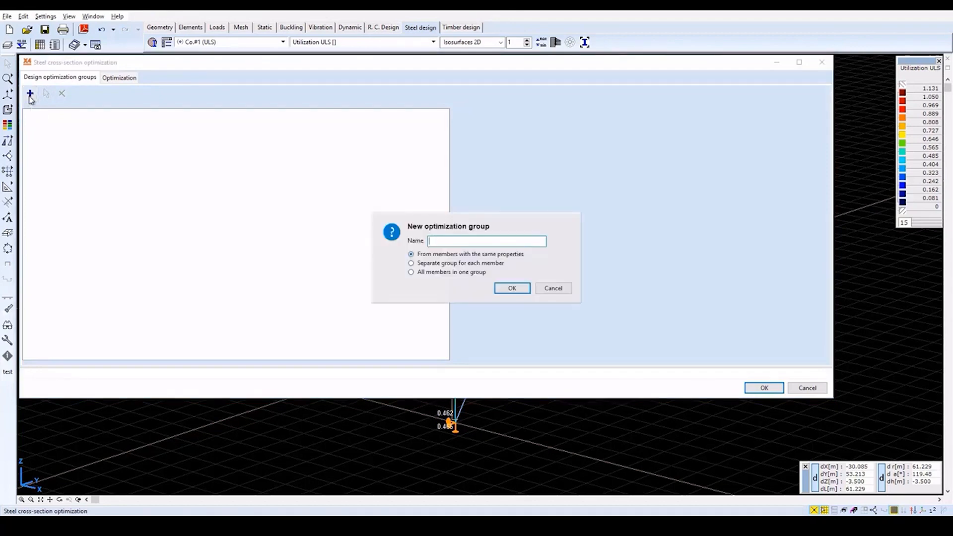
text(lower columns)
click(524, 291)
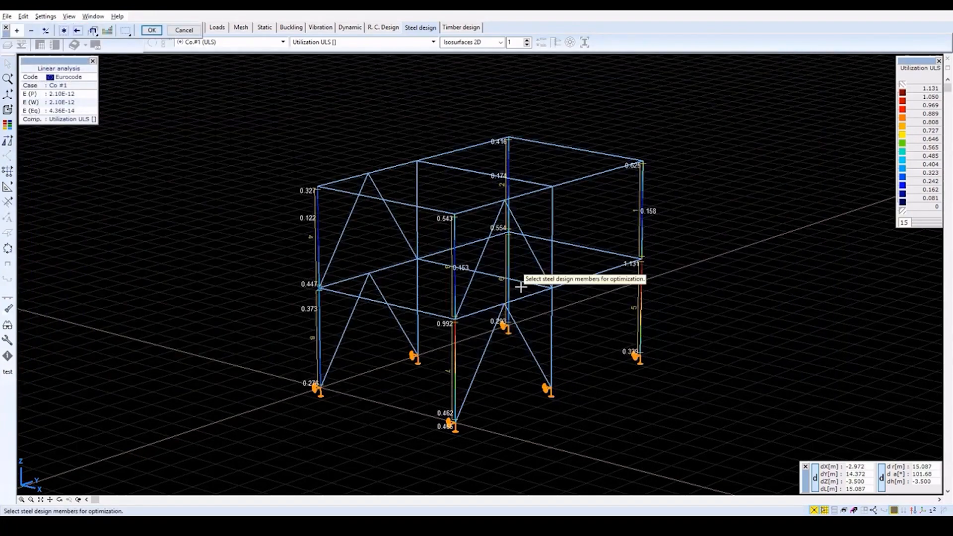
Assign the four lower-storey design columns, members 5 to 8, to the "lower columns" optimization group
click(323, 342)
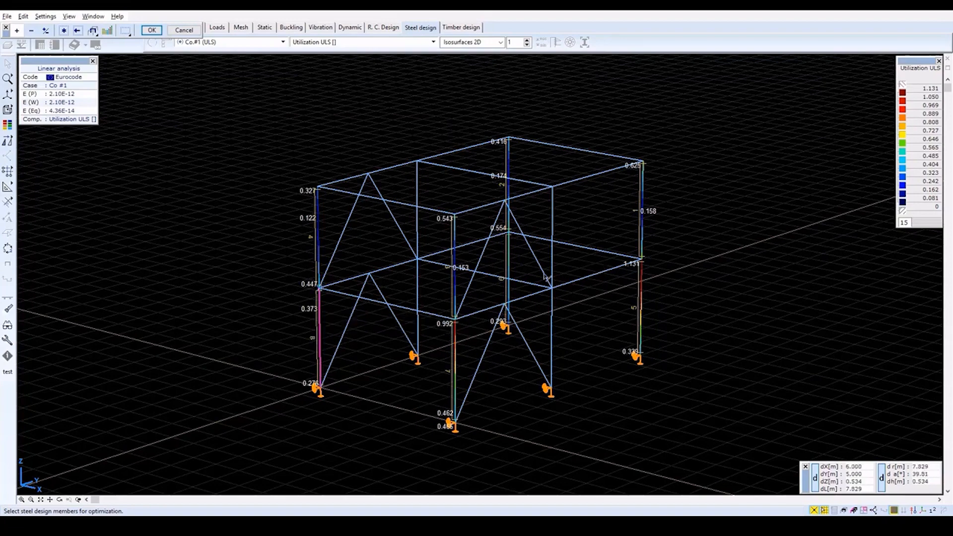
click(512, 266)
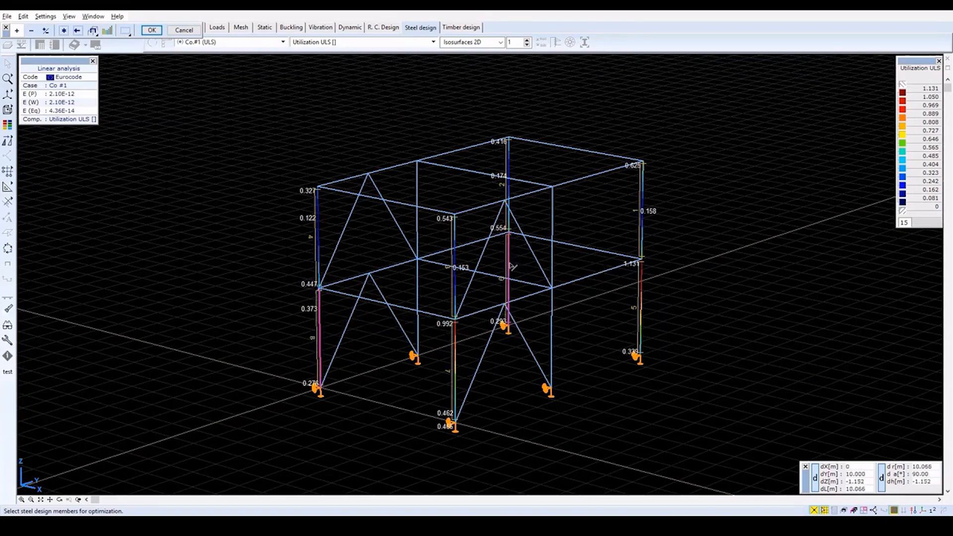
click(459, 364)
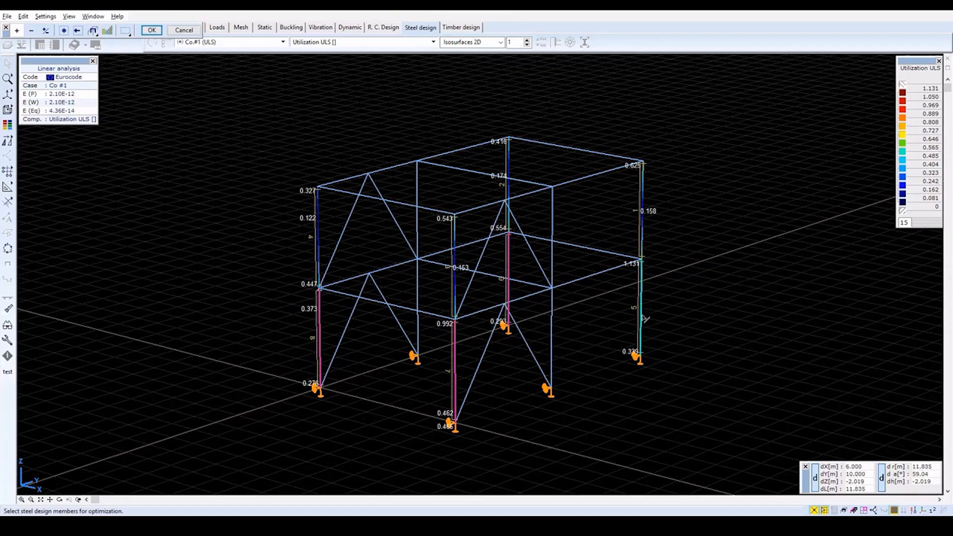
click(643, 318)
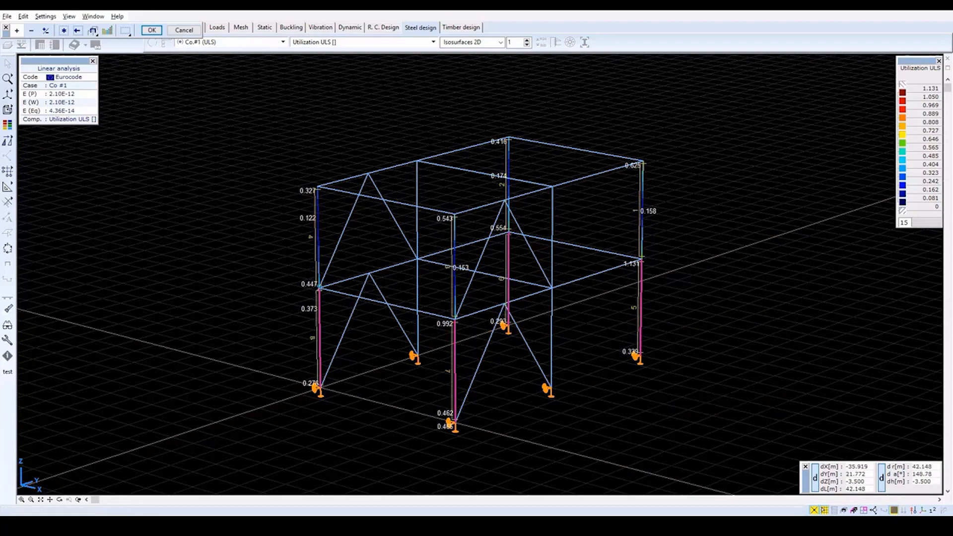
click(152, 30)
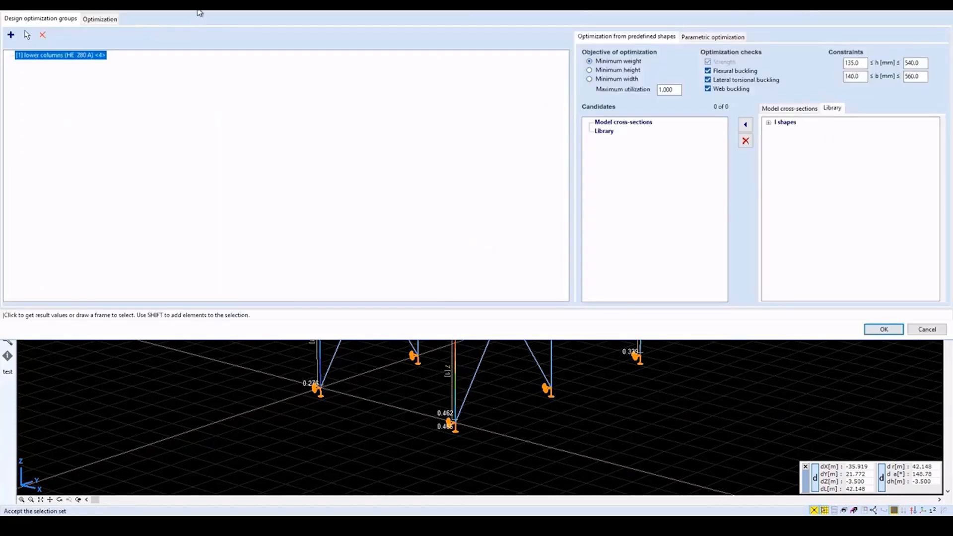
Add the library's HE European wide flange beams as candidate sections for the lower columns group
drag(201, 12, 221, 72)
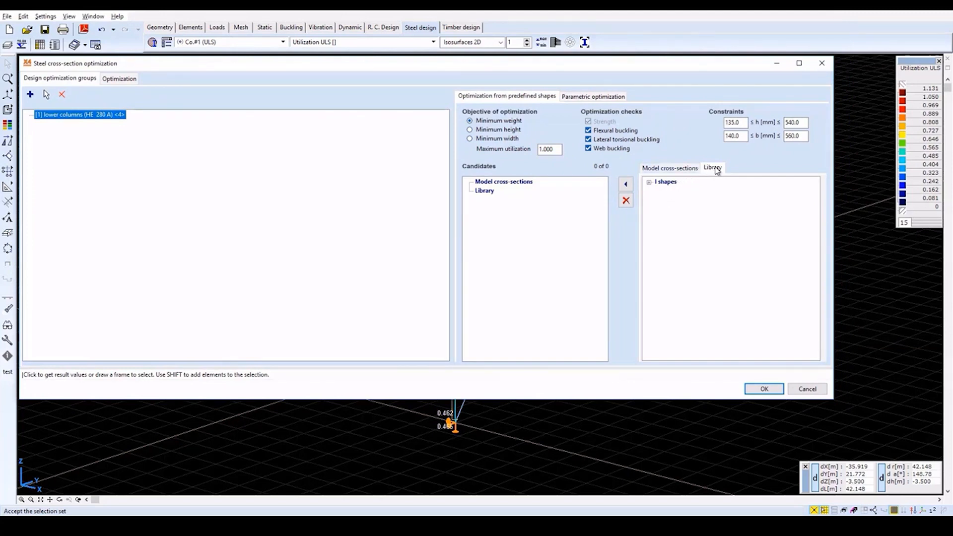
click(649, 182)
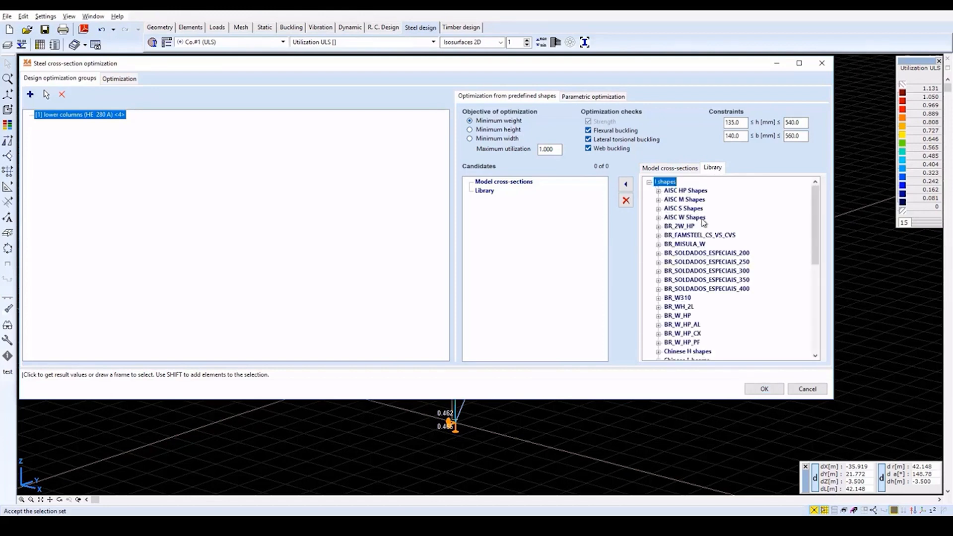
scroll(704, 224, down, 3)
scroll(705, 225, down, 1)
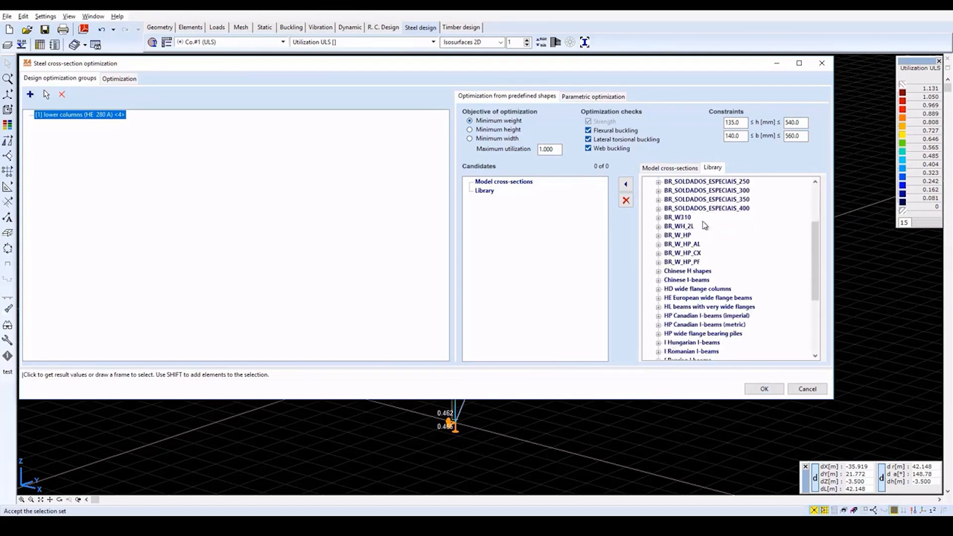
double_click(701, 298)
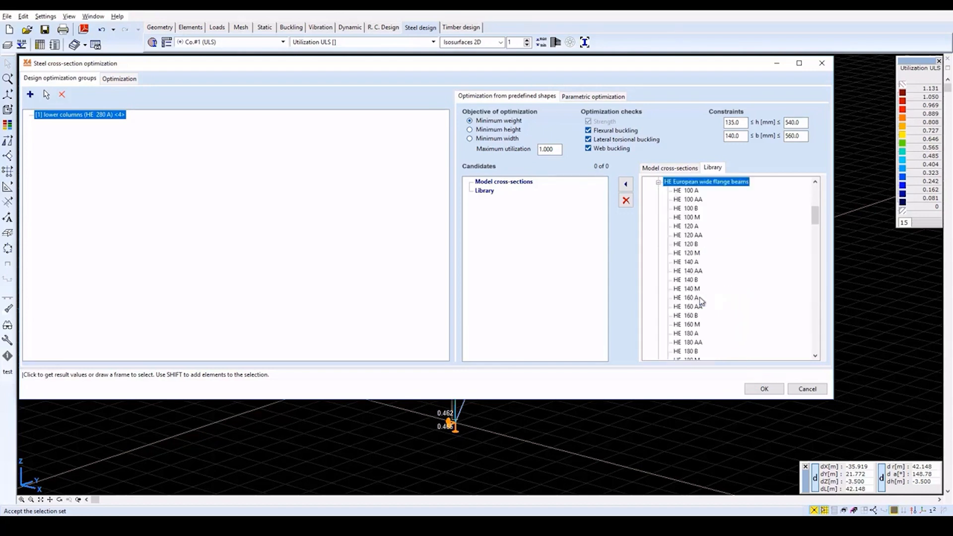
click(659, 182)
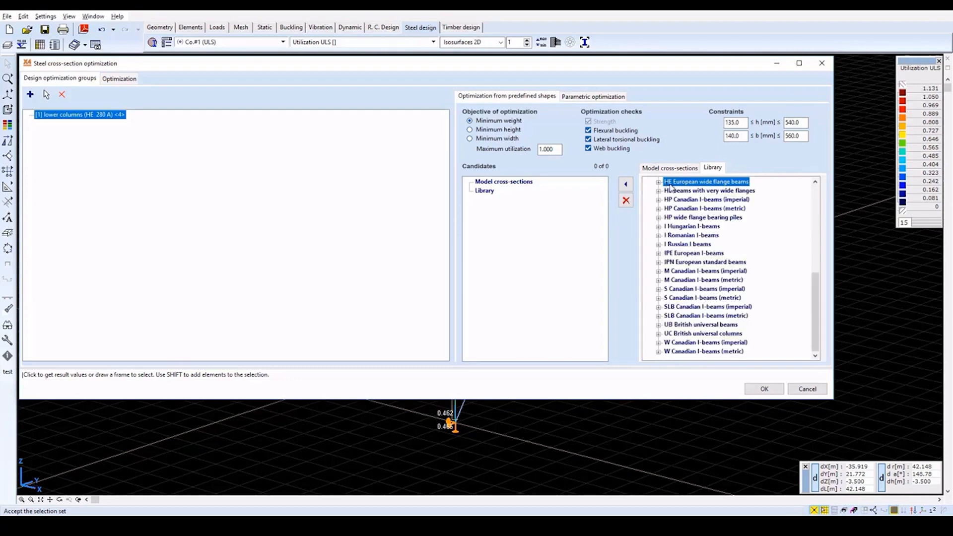
click(626, 186)
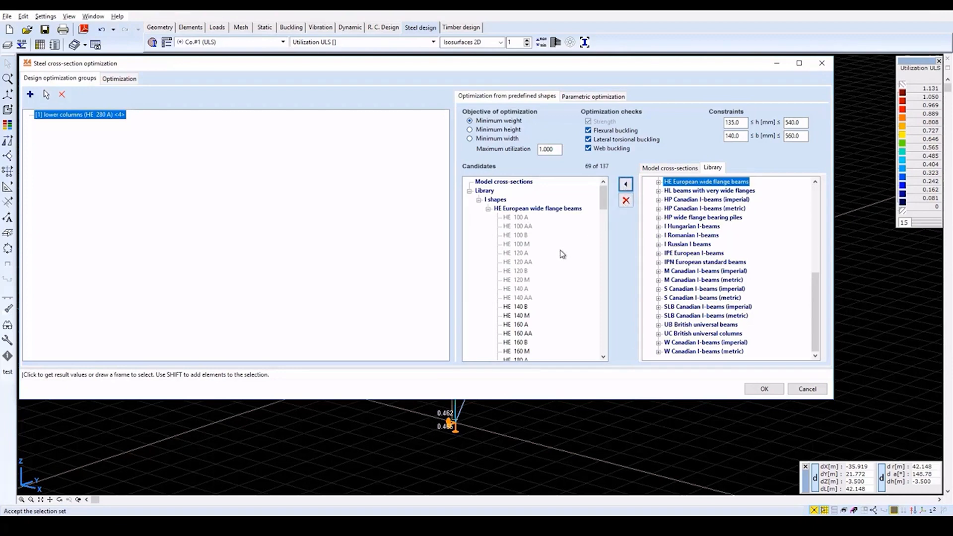
Create an optimization group named "upper columns" from members with the same properties, containing the four upper-storey design columns
click(29, 97)
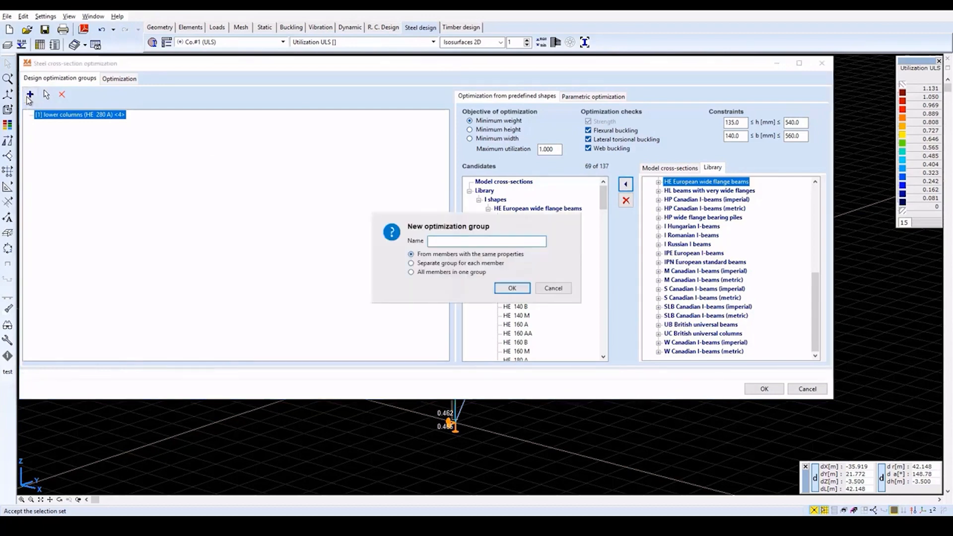
text(upper columns)
click(512, 288)
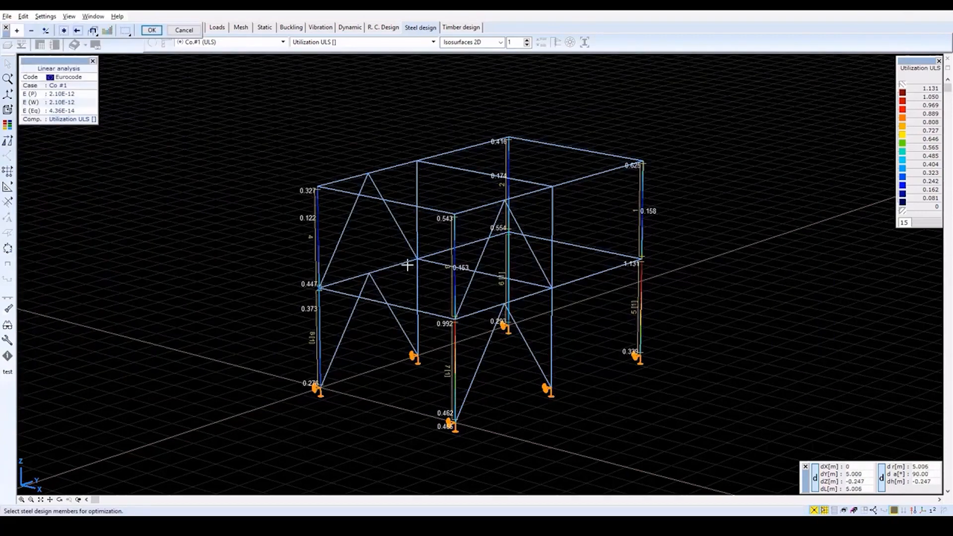
click(318, 240)
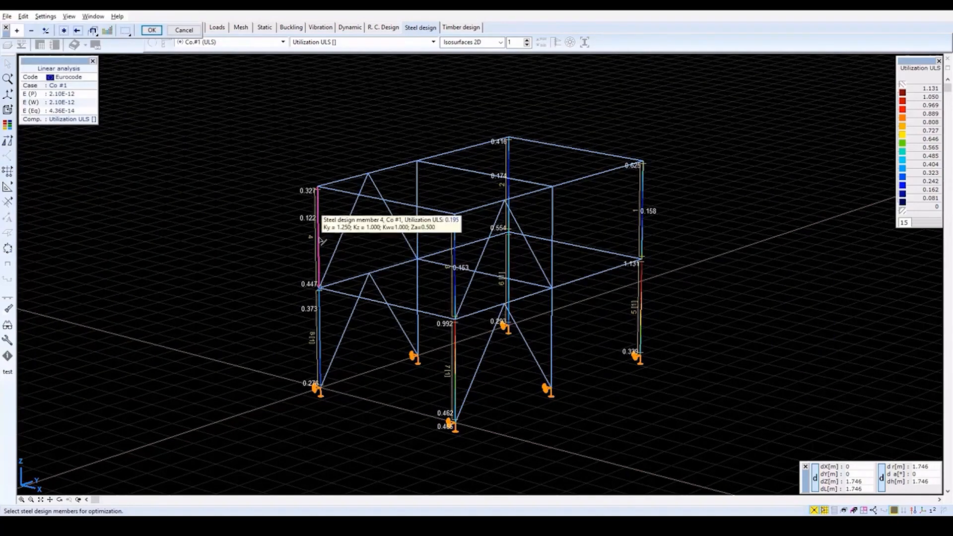
click(508, 156)
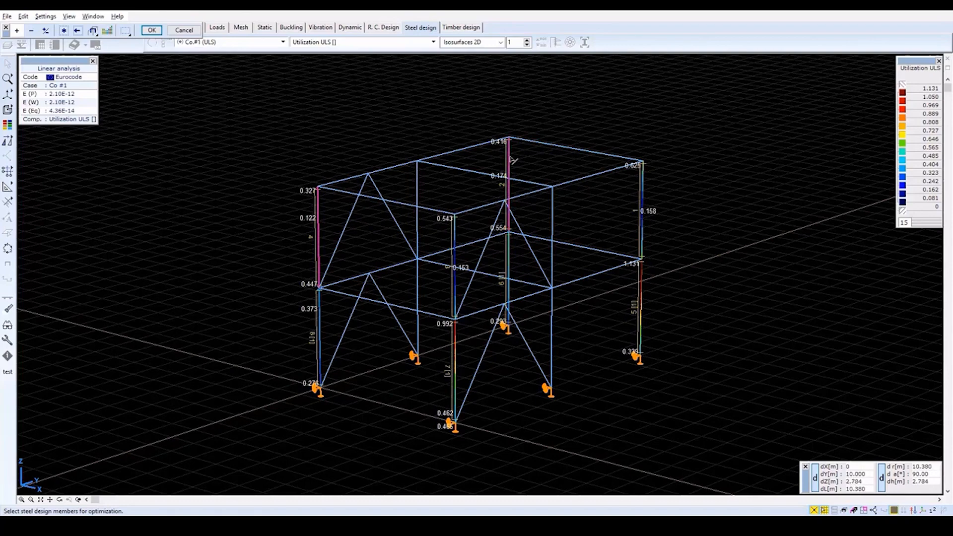
click(458, 263)
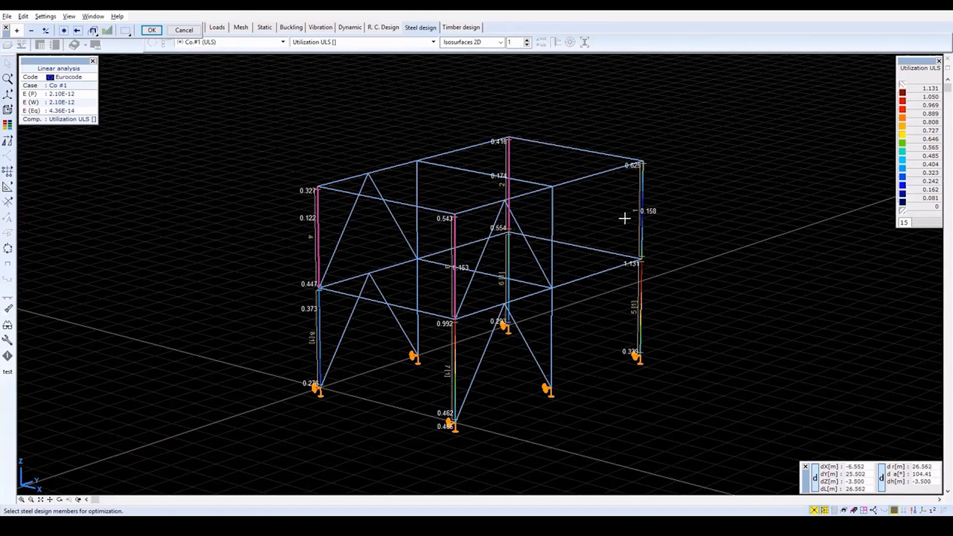
click(643, 217)
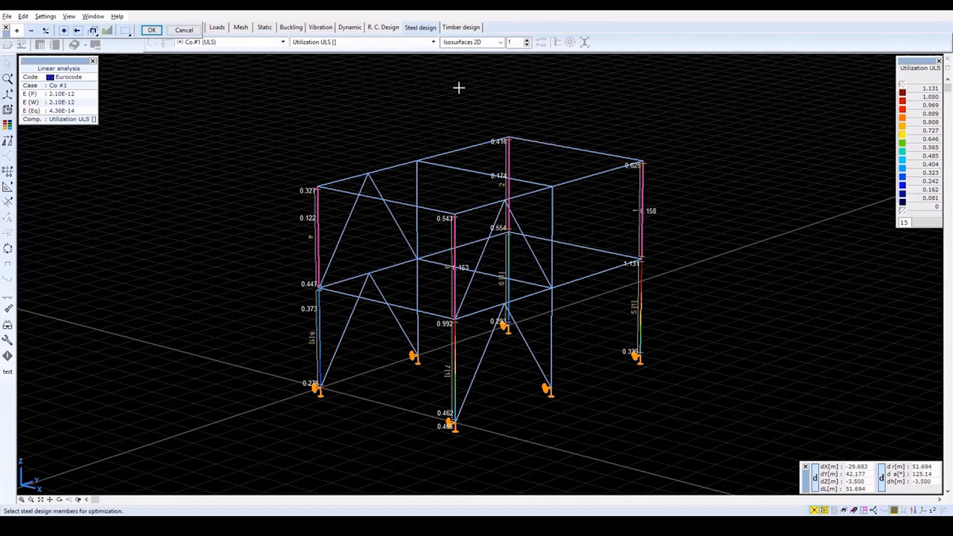
click(153, 31)
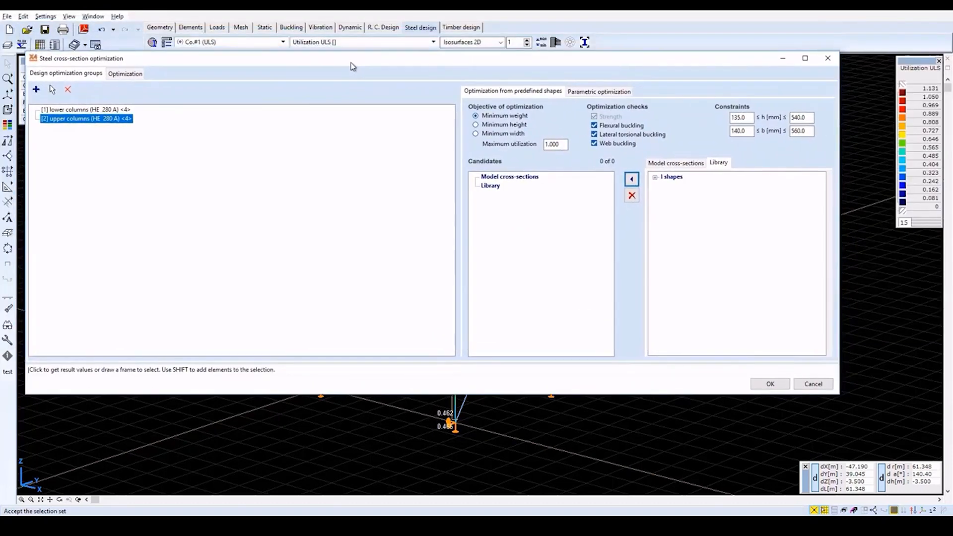
Add the library's HE European wide flange beams as candidate sections for the upper columns group
drag(343, 65, 344, 67)
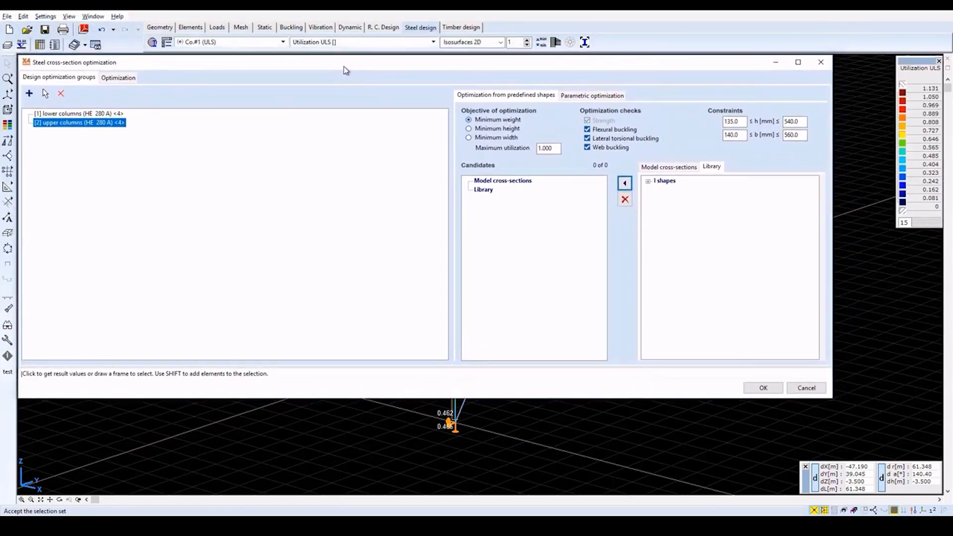
click(649, 181)
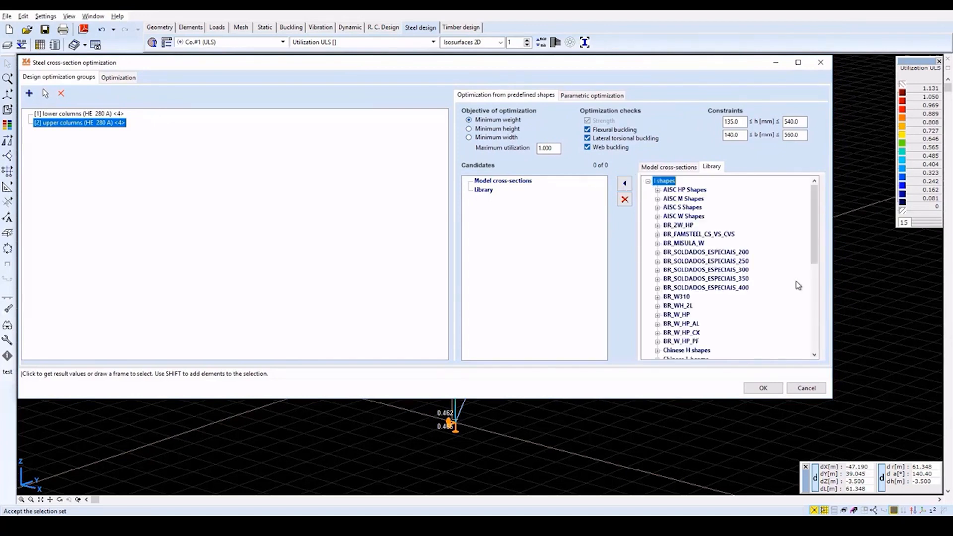
scroll(798, 285, down, 2)
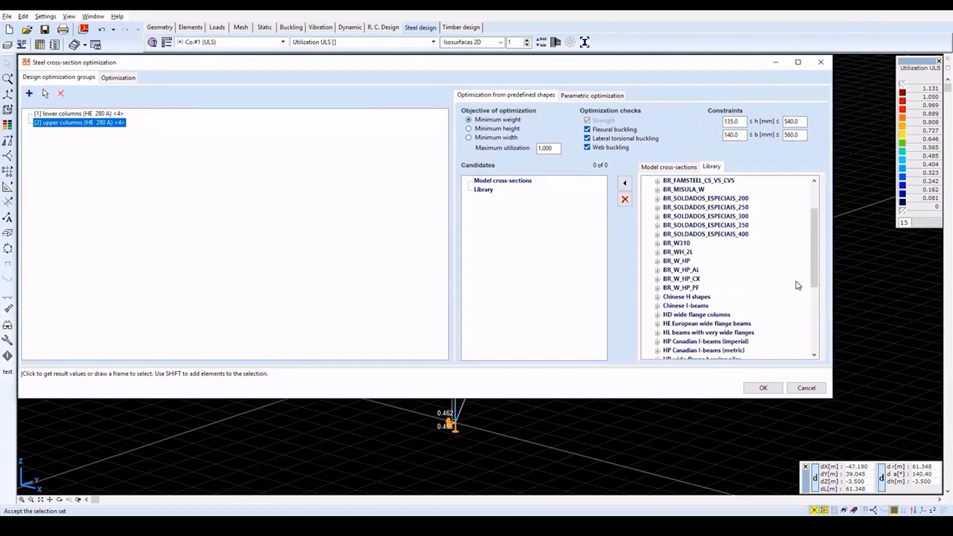
click(736, 325)
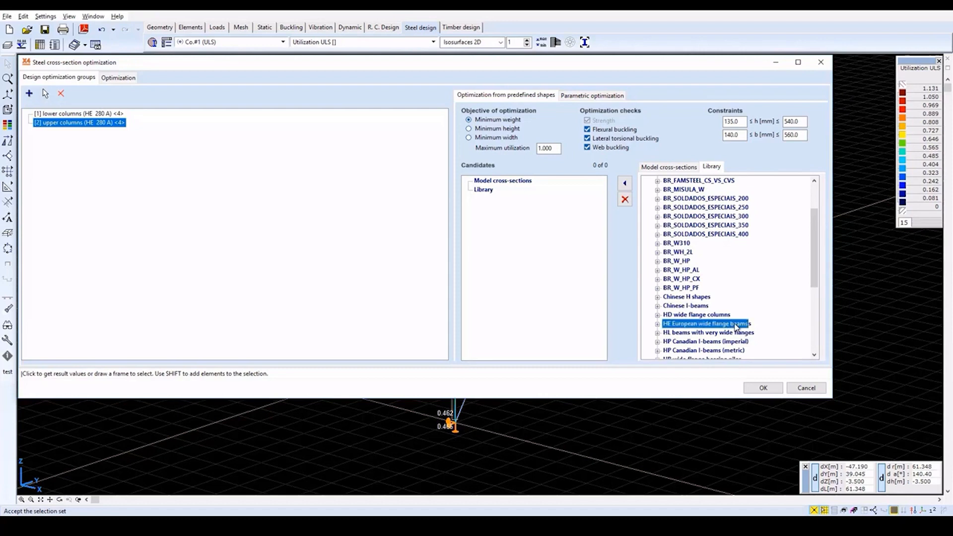
click(624, 183)
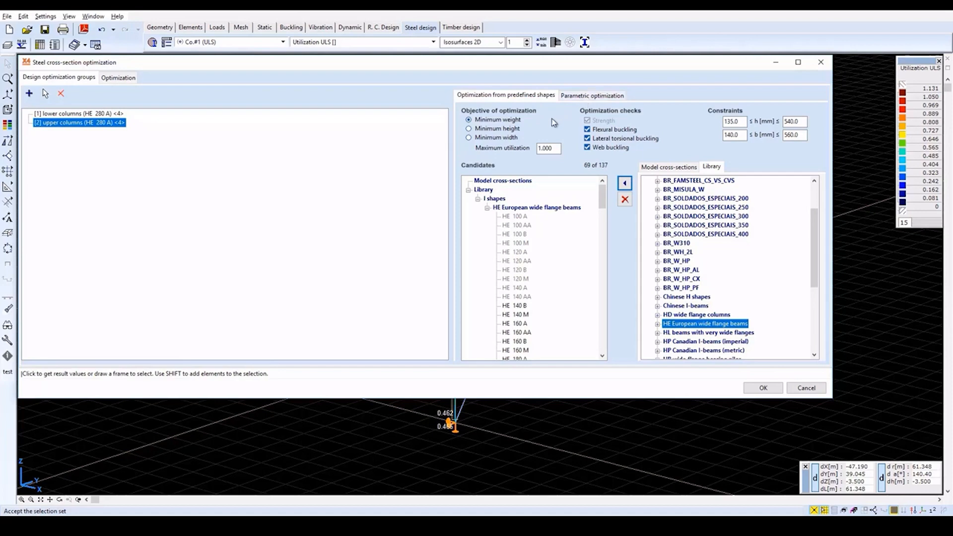
Set the maximum utilization to 0.85 for both the upper columns and lower columns groups
double_click(549, 149)
text(0.85)
click(108, 113)
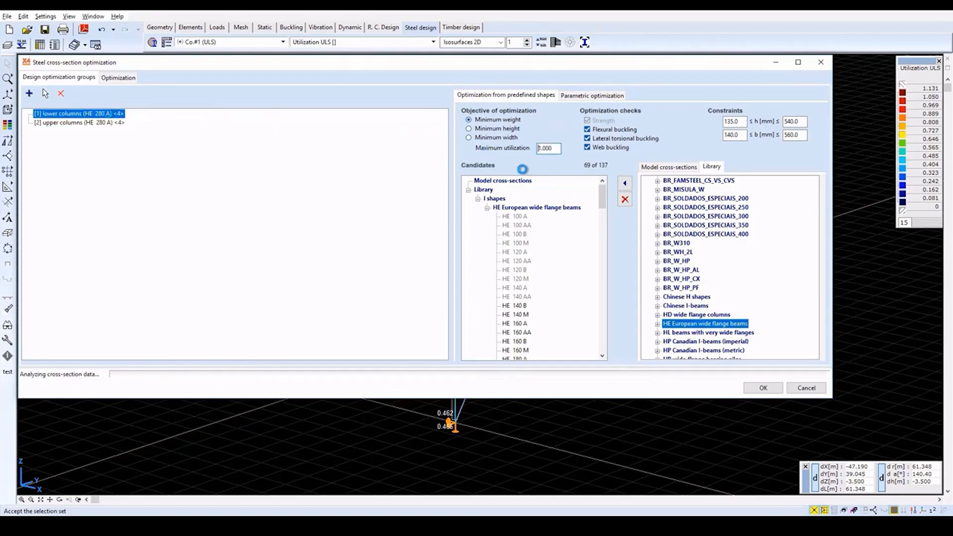
double_click(546, 148)
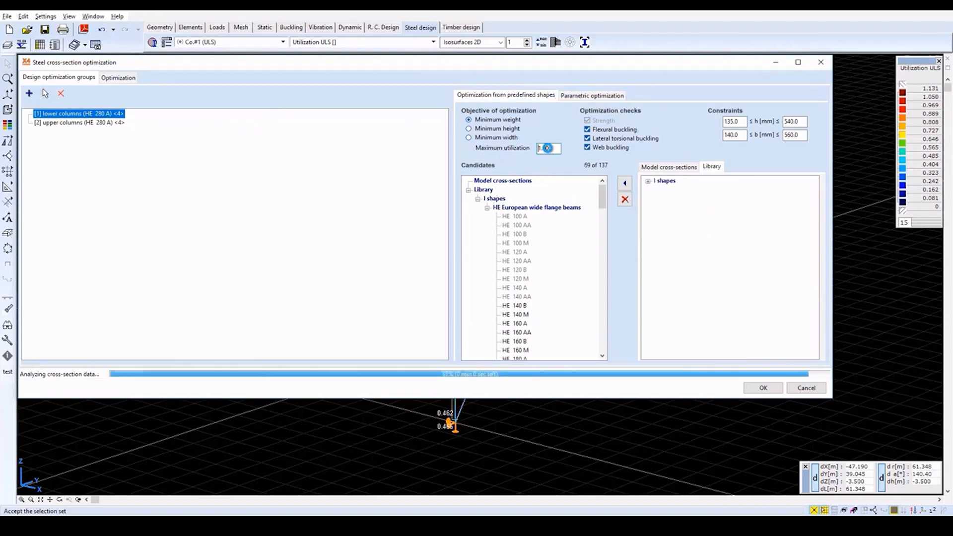
double_click(548, 148)
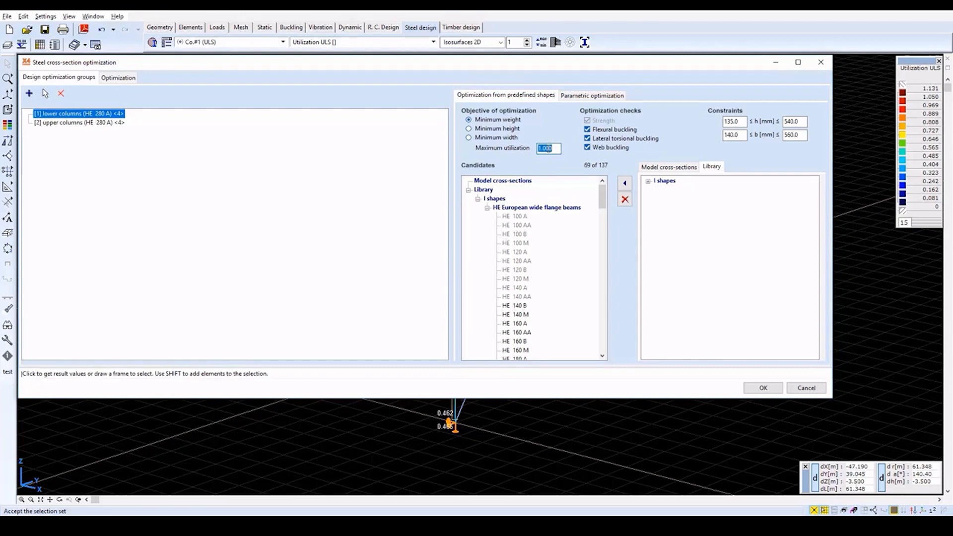
text(0.85)
Run the minimum-weight cross-section optimization for both column groups under Co.#1 (ULS), continuing with the AutoMcr method
click(118, 77)
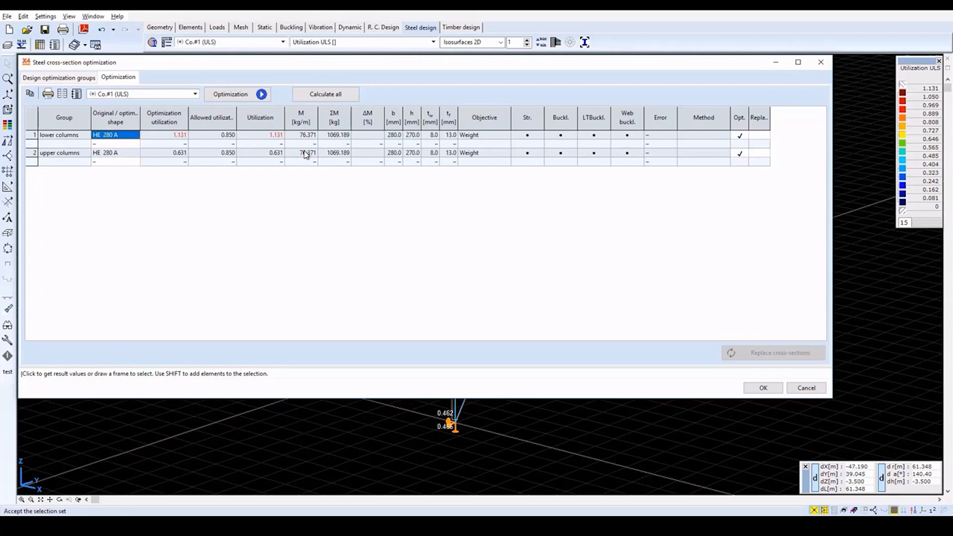
click(763, 138)
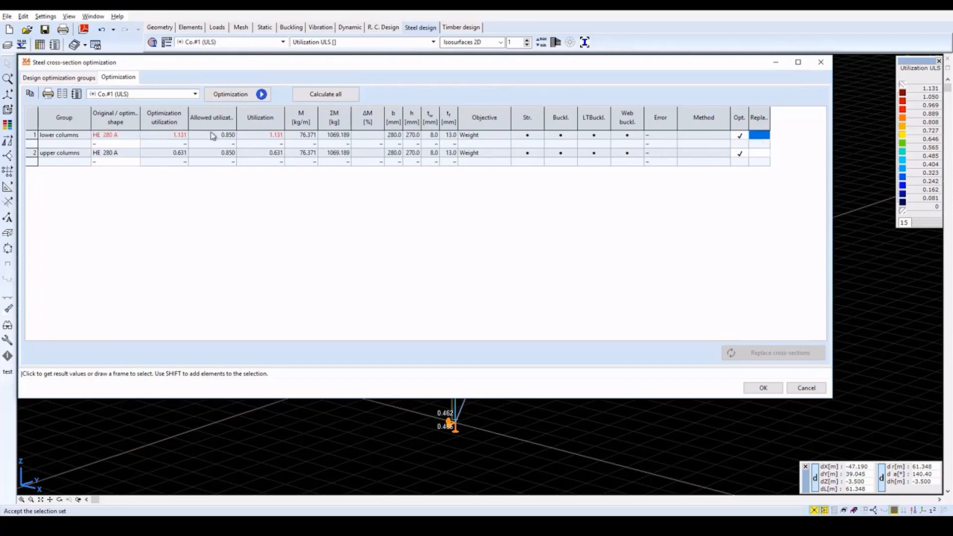
click(234, 96)
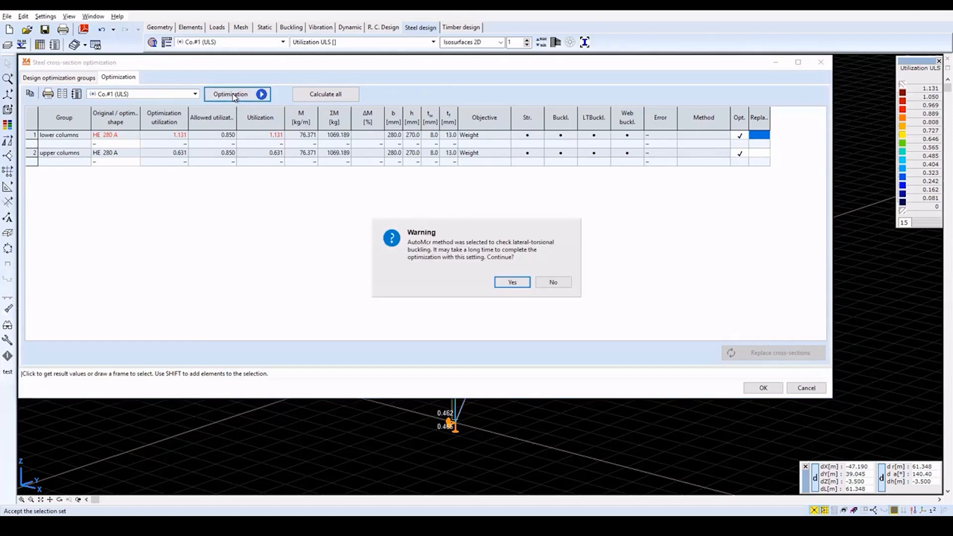
click(513, 283)
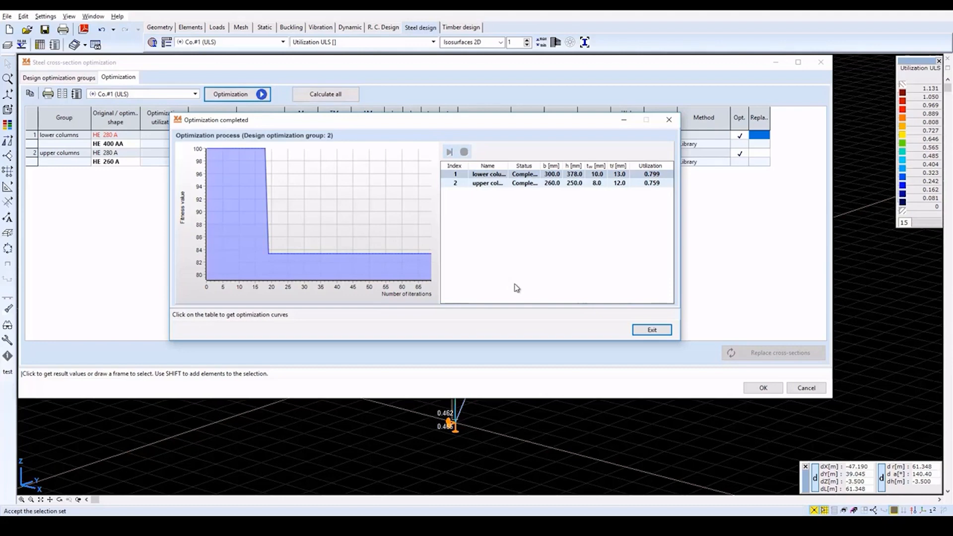
click(647, 334)
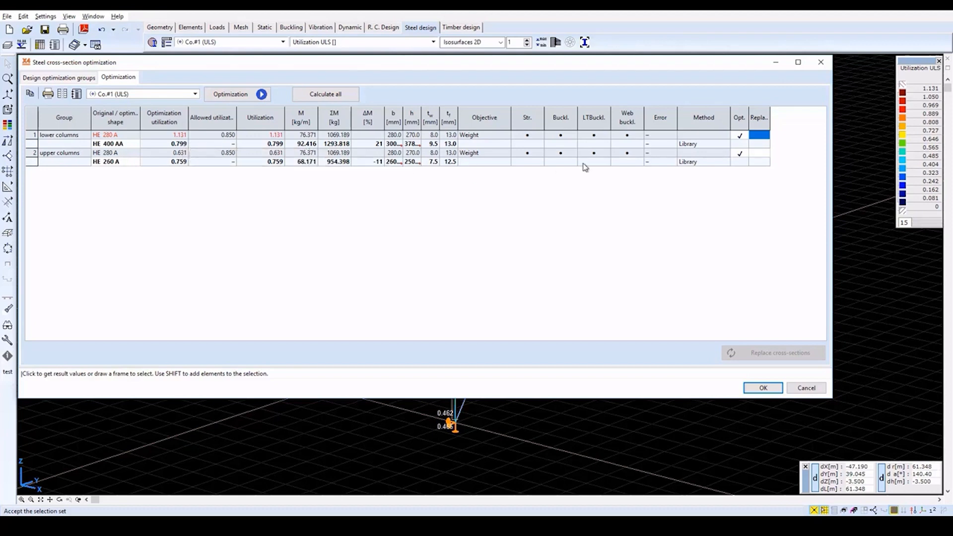
Replace the lower columns' cross-section with the optimized HE 400 AA, skipping the save under a new name and saving the model changes
click(761, 135)
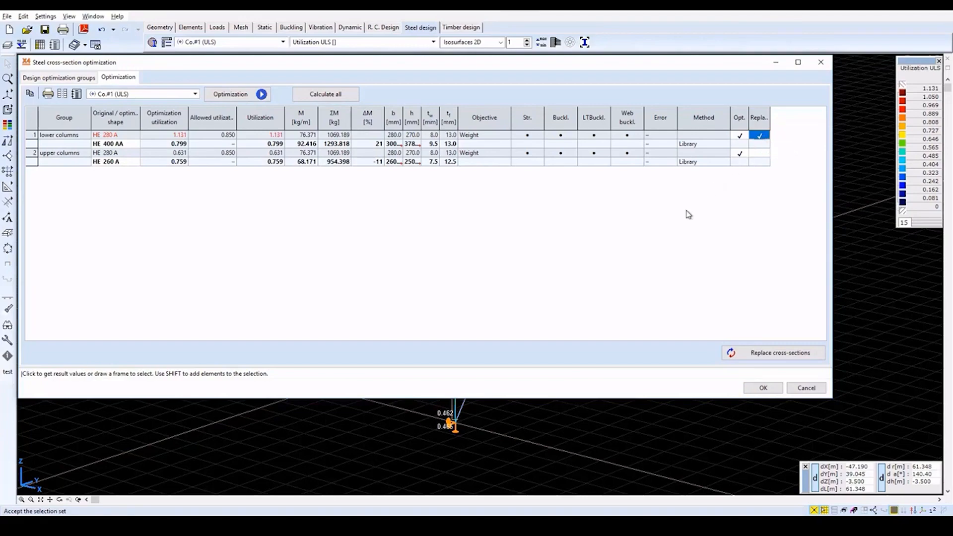
click(759, 353)
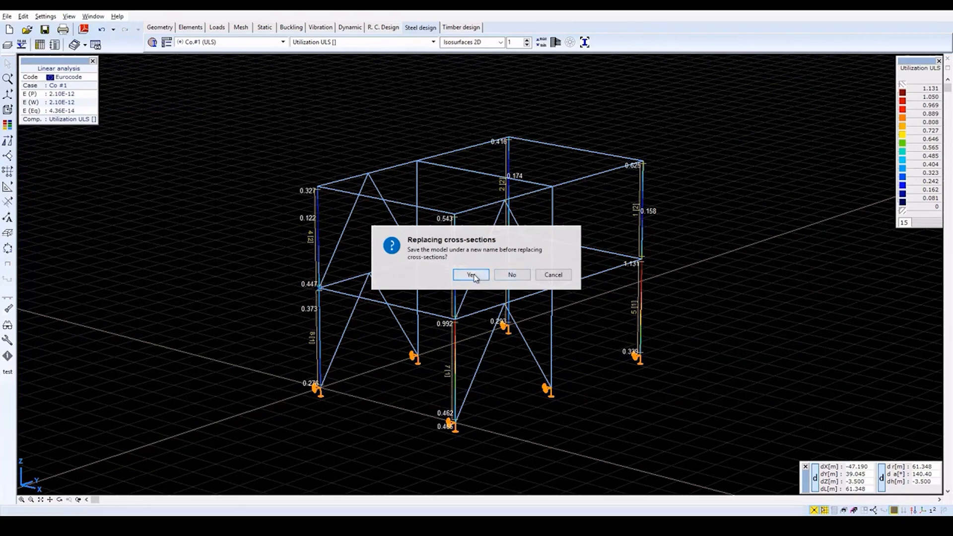
click(513, 276)
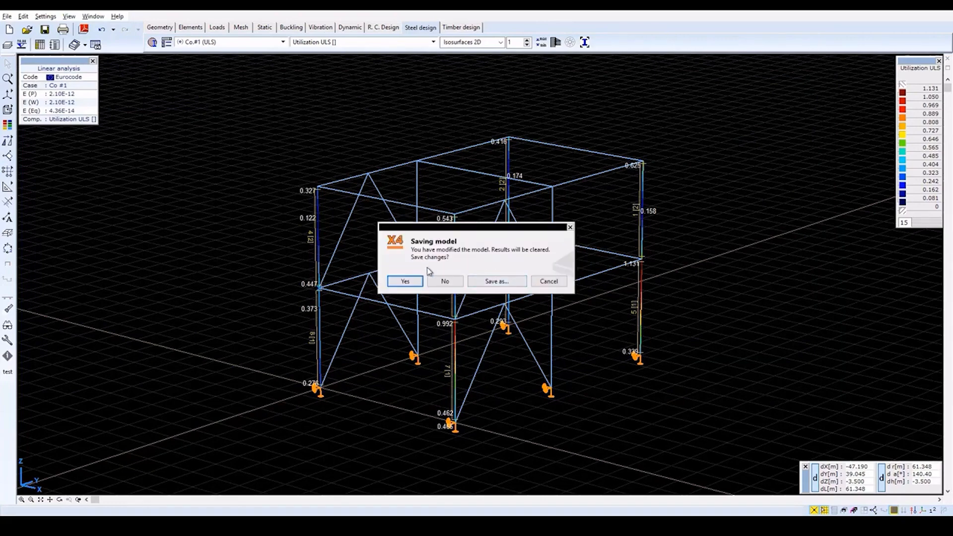
click(405, 281)
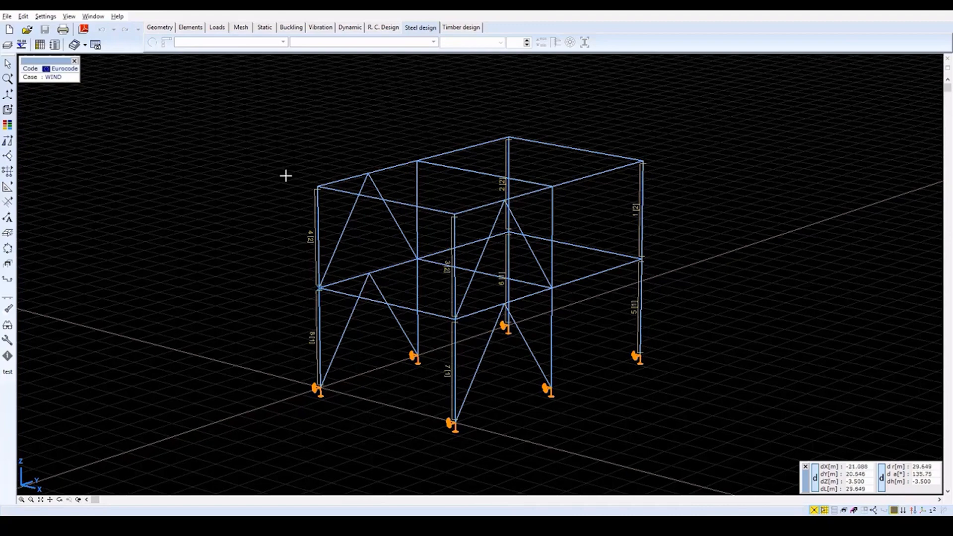
Rerun the linear static analysis of the modified frame and close the analysis report
click(266, 30)
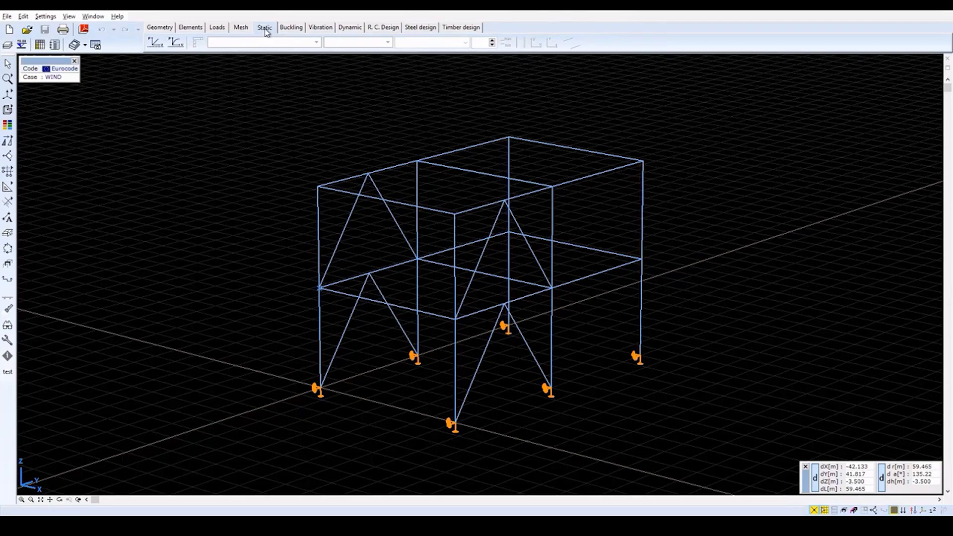
click(157, 44)
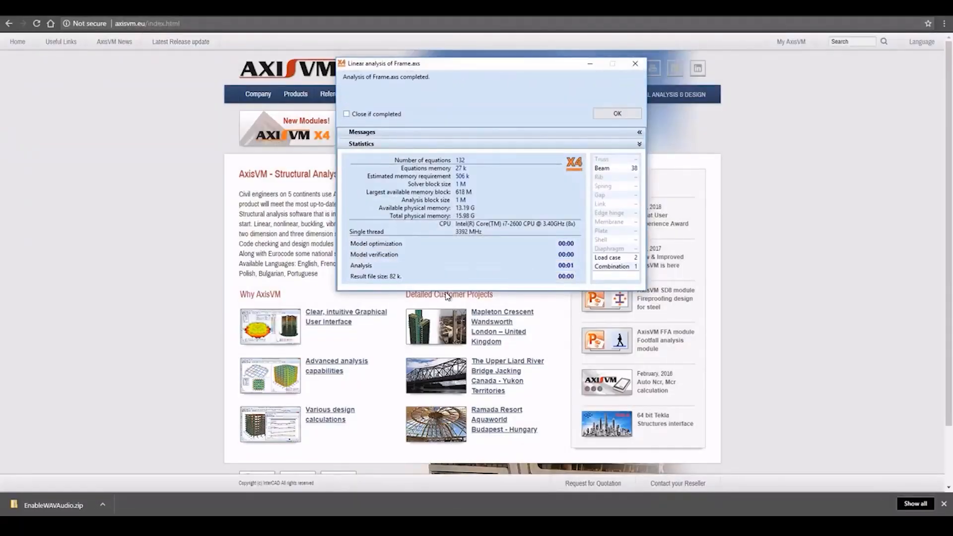
click(642, 145)
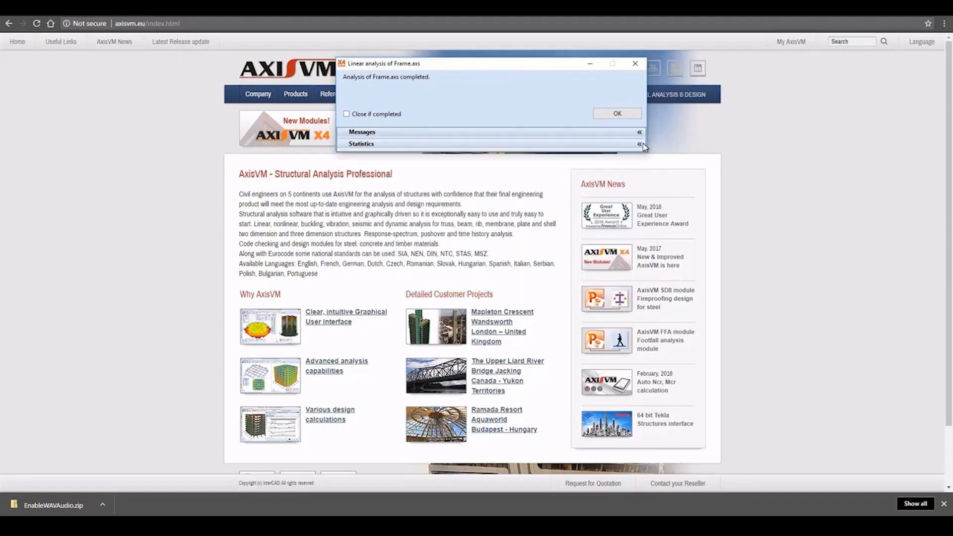
click(623, 113)
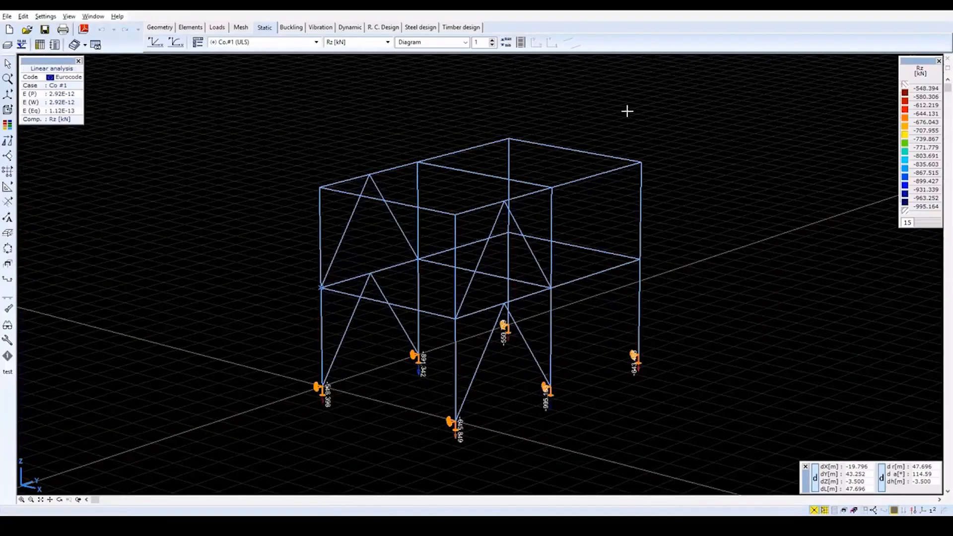
Switch from the static results to the steel design of the reanalysed frame
click(430, 29)
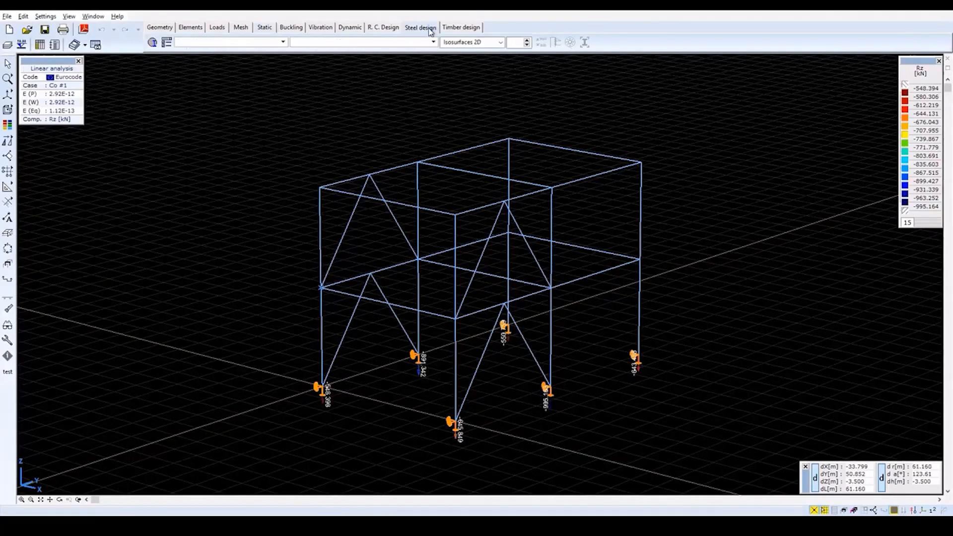